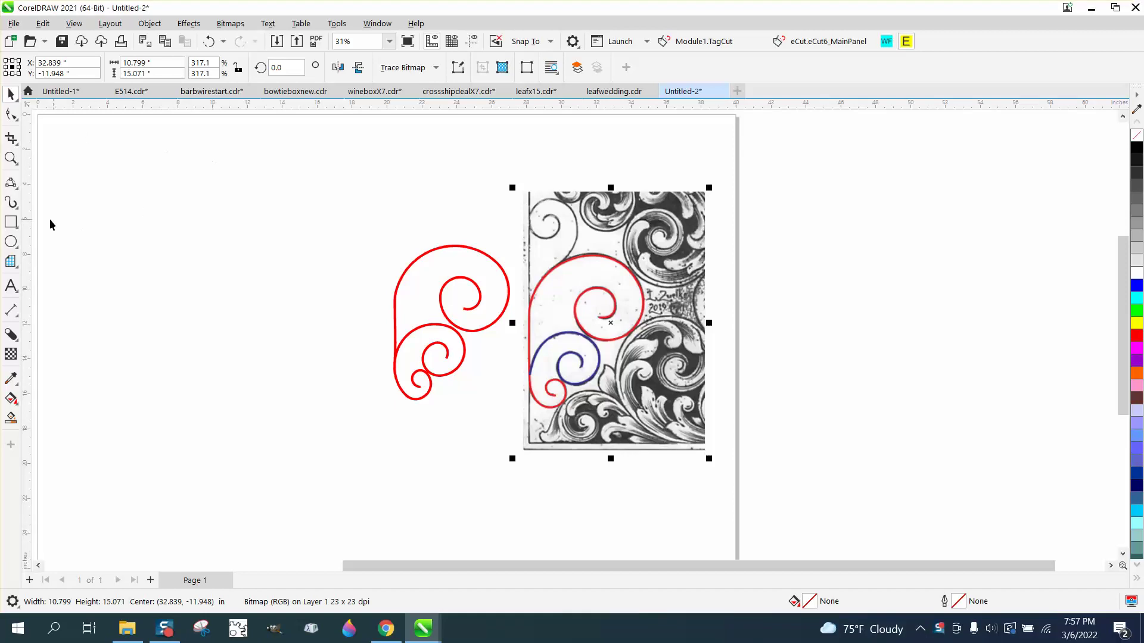
Select the 3-Point Curve tool and marquee-zoom onto the engraving's traced red scrolls.
{"action": "left_click", "coordinate": [12, 183]}
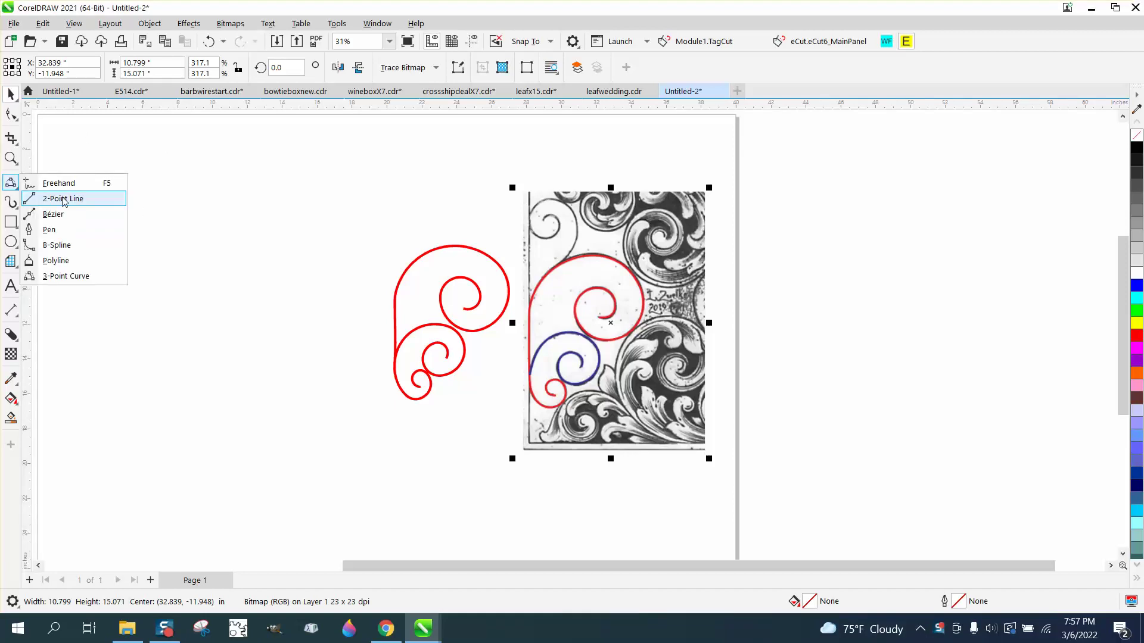
{"action": "left_click", "coordinate": [66, 276]}
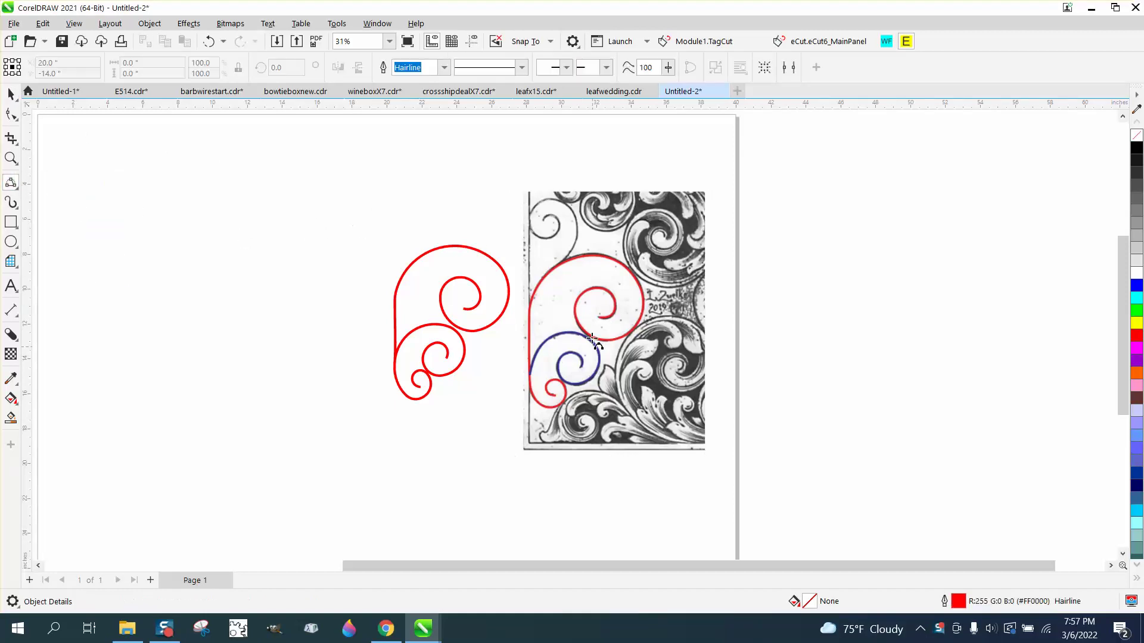
{"action": "left_click", "coordinate": [11, 158]}
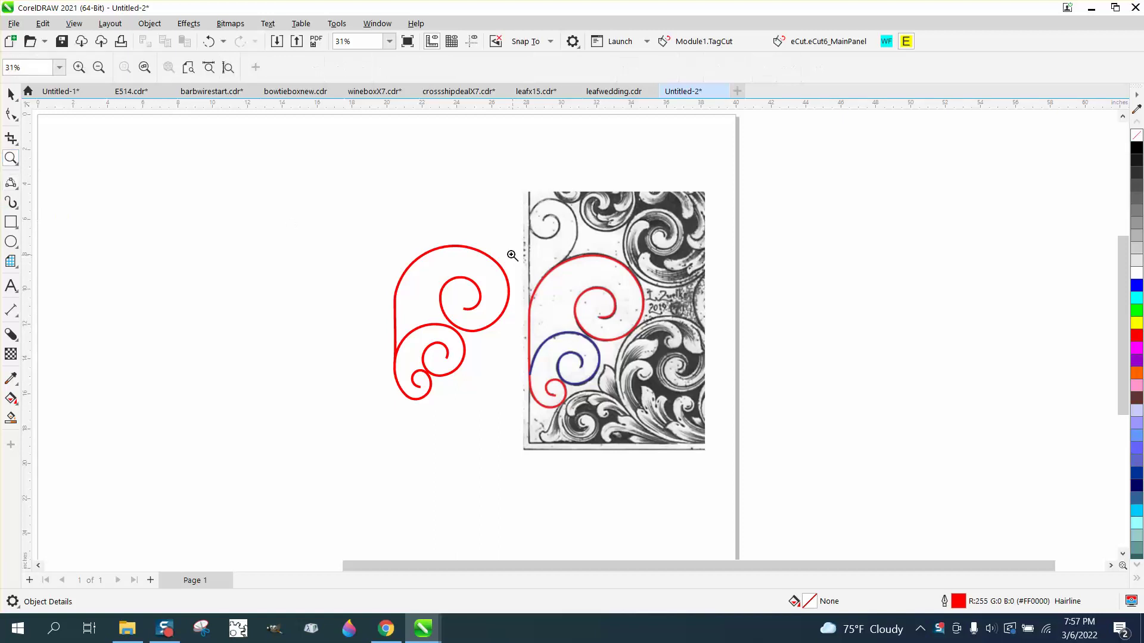
{"action": "left_click_drag", "start_coordinate": [796, 451], "coordinate": [829, 471]}
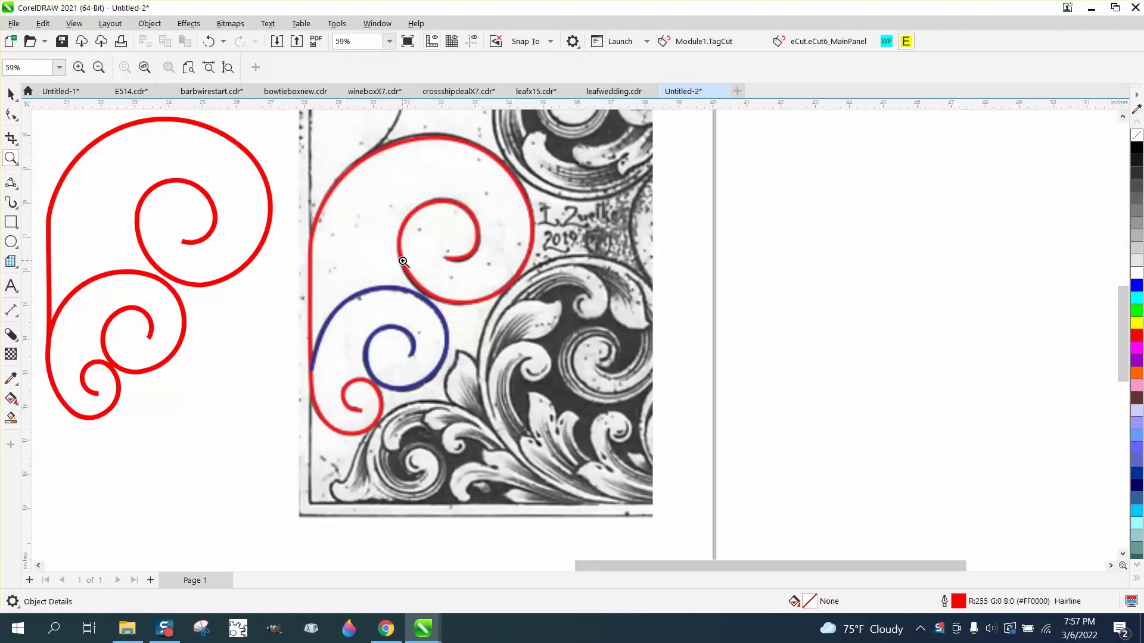
{"action": "left_click", "coordinate": [12, 184]}
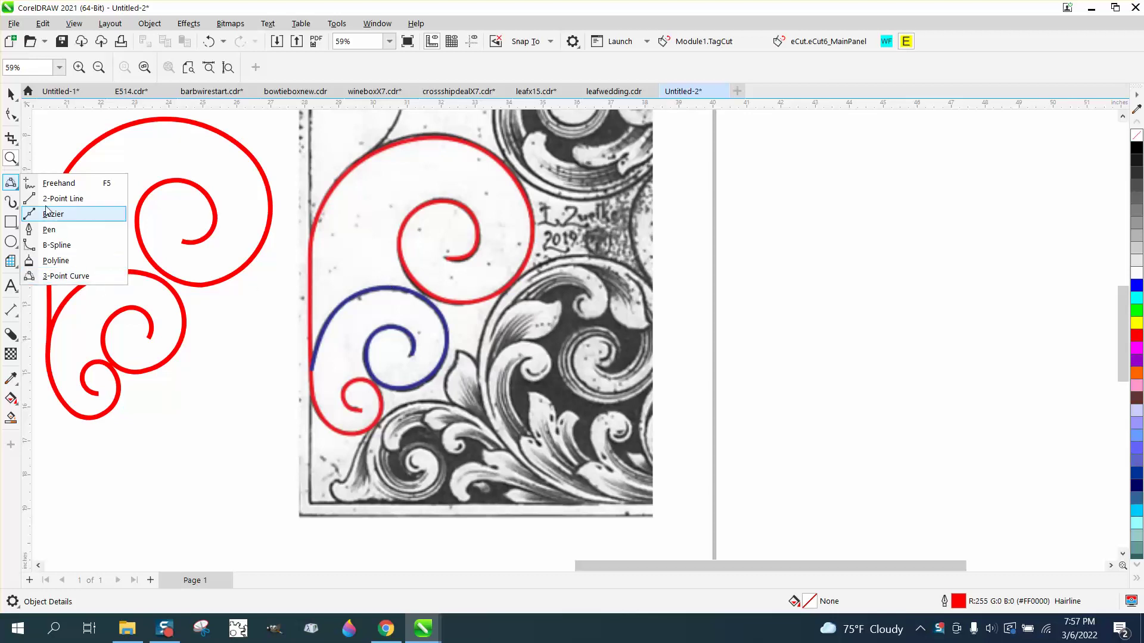
Remove the left red scroll's fill and give it a black outline.
{"action": "left_click", "coordinate": [13, 97]}
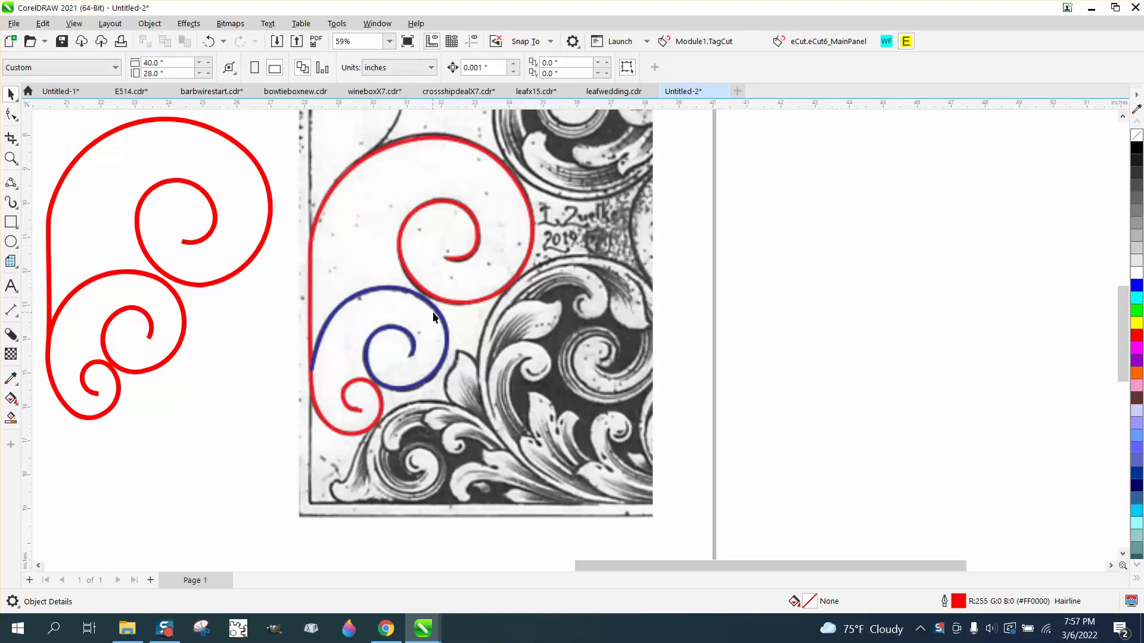
{"action": "left_click", "coordinate": [418, 305]}
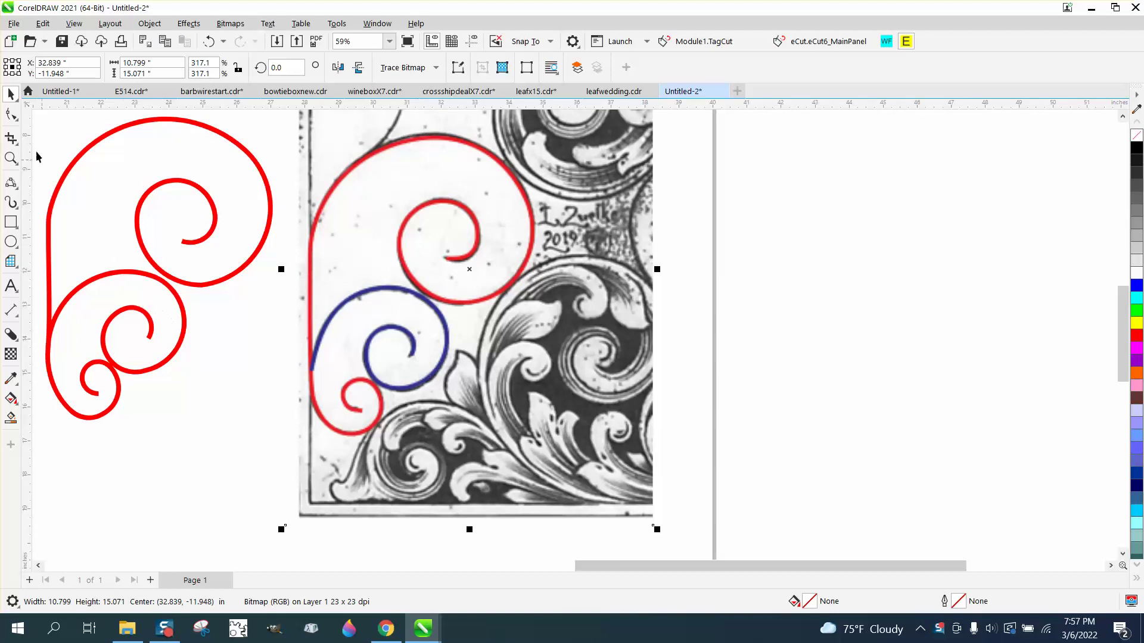
{"action": "left_click", "coordinate": [95, 144]}
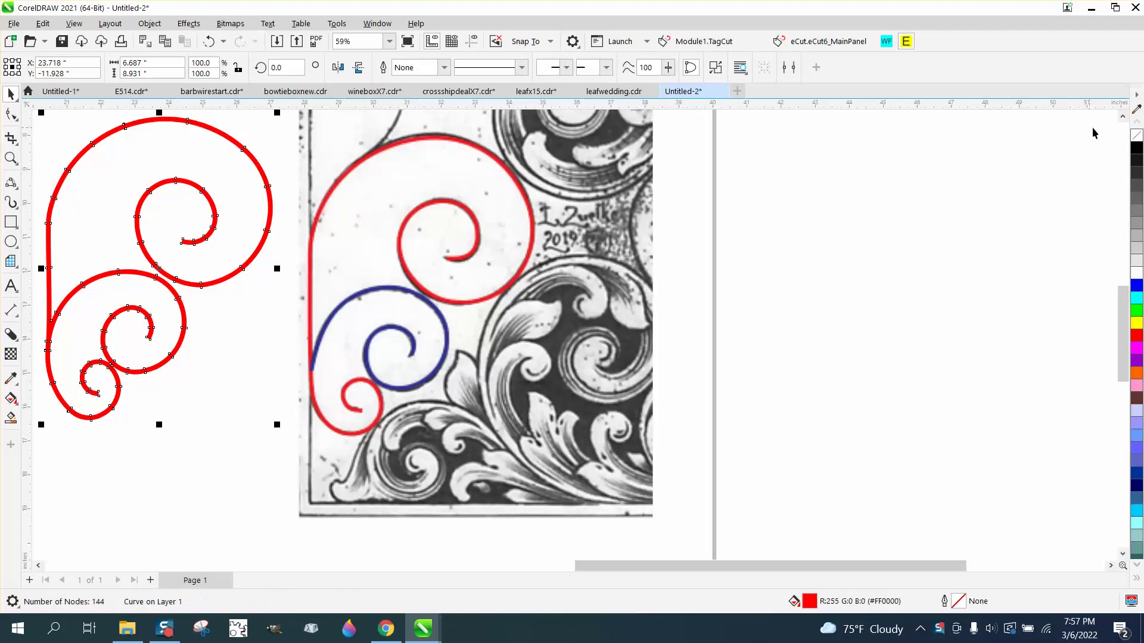
{"action": "left_click", "coordinate": [1138, 137]}
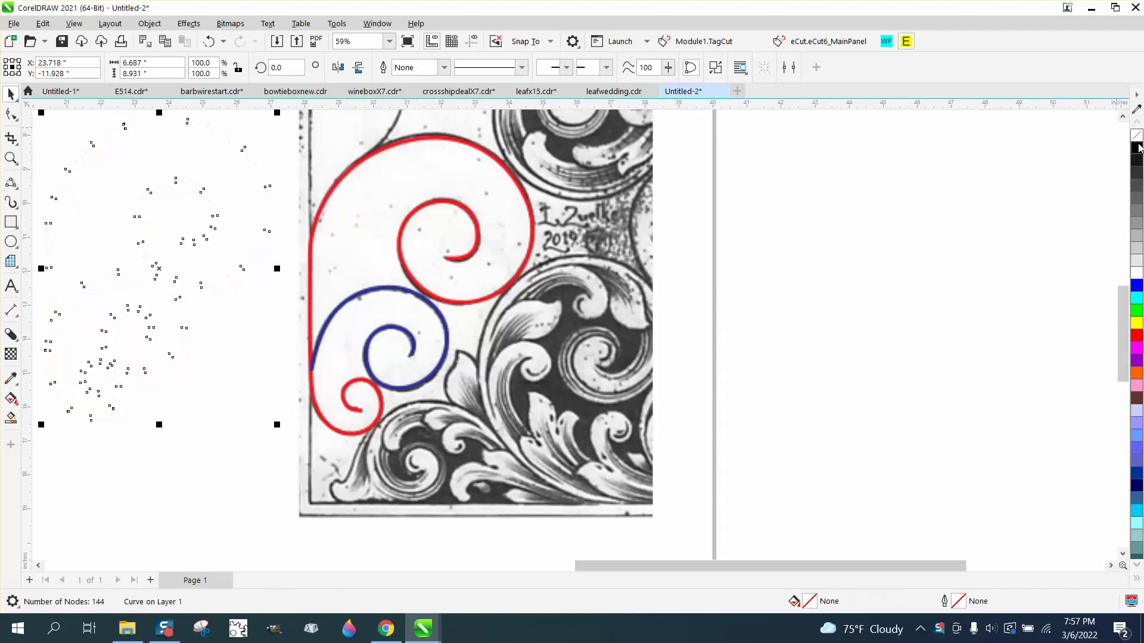
{"action": "right_click", "coordinate": [1137, 147]}
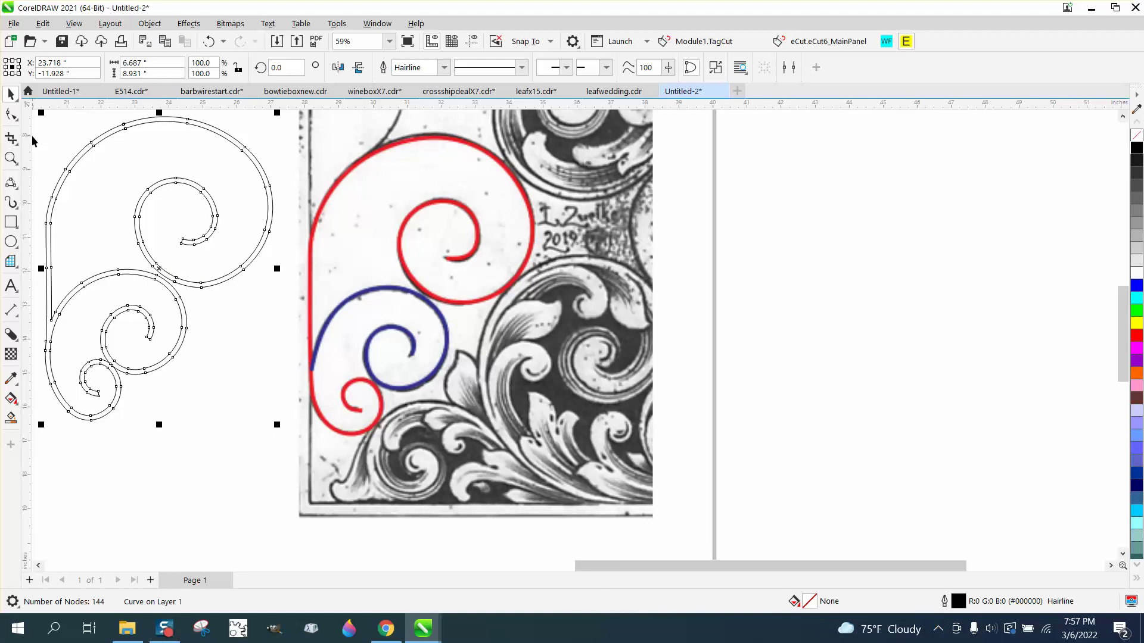
Zoom in on the engraving's upper spiral with the 3-Point Curve tool ready.
{"action": "left_click", "coordinate": [20, 191]}
{"action": "left_click", "coordinate": [72, 274]}
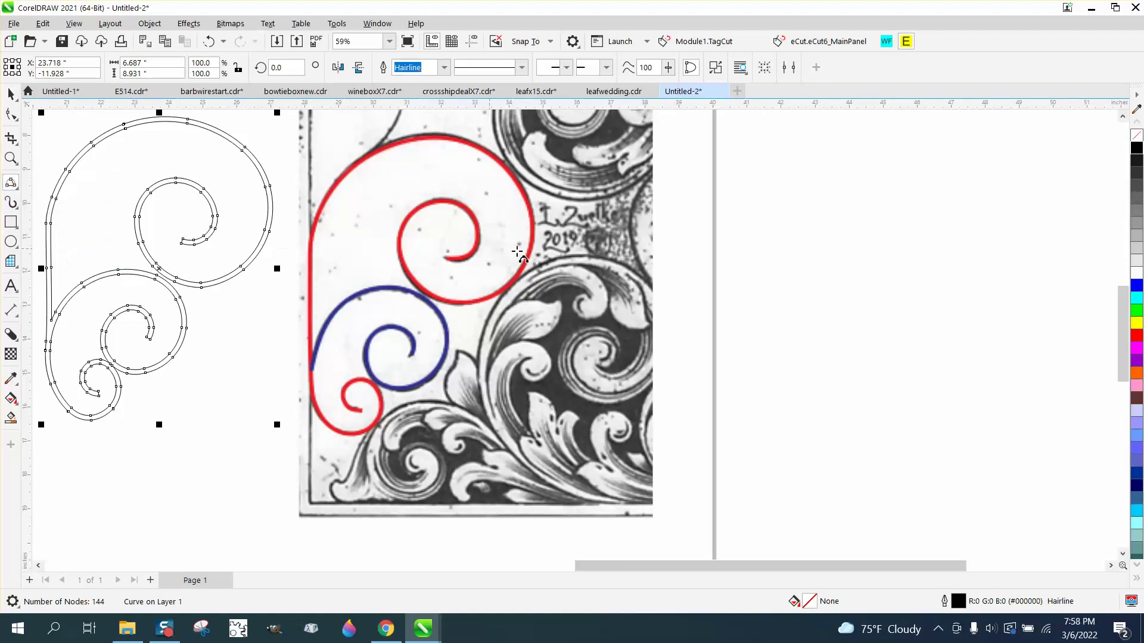
{"action": "left_click", "coordinate": [11, 158]}
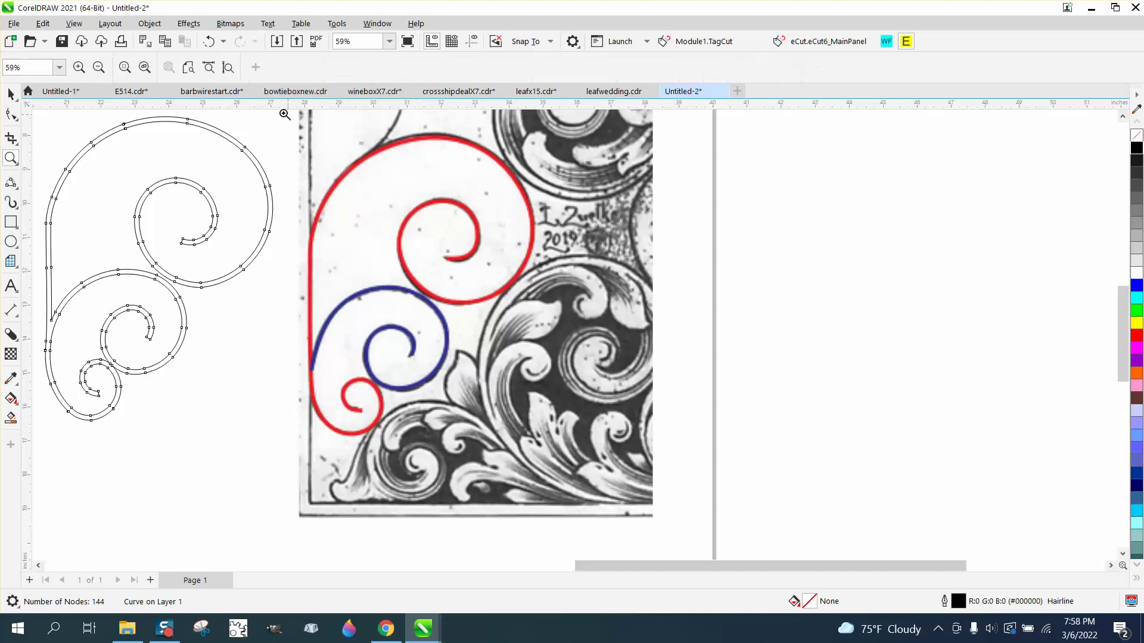
{"action": "left_click", "coordinate": [504, 308]}
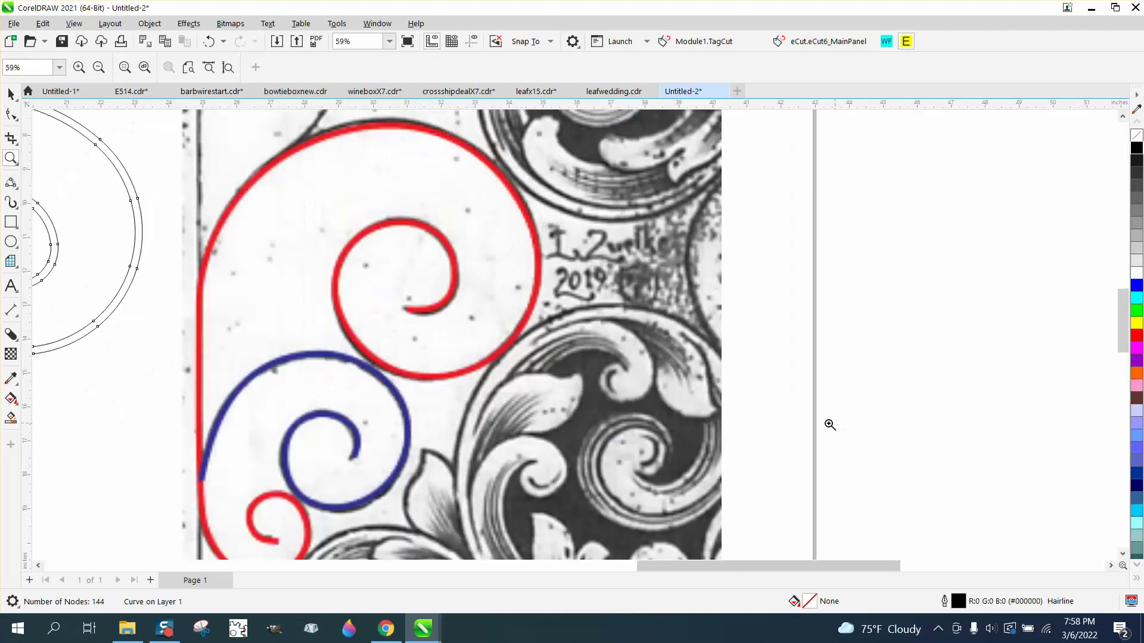
{"action": "left_click", "coordinate": [18, 192]}
{"action": "left_click", "coordinate": [70, 275]}
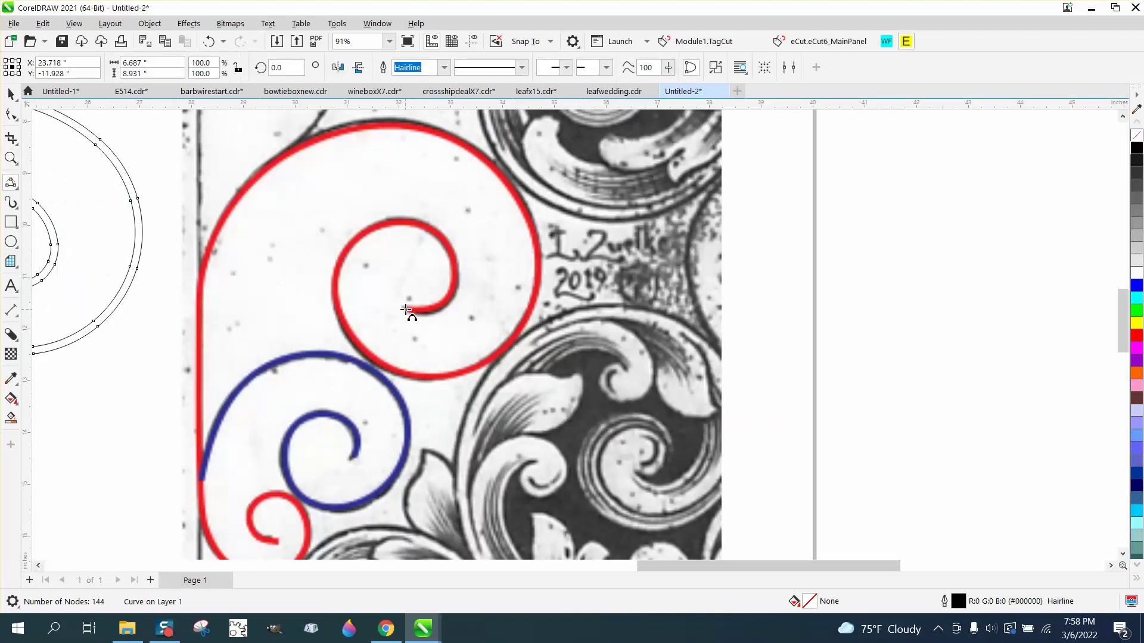
Chain arcs from the spiral's inner curl around its sides, over the top and down the left edge.
{"action": "left_click_drag", "start_coordinate": [406, 310], "coordinate": [416, 225]}
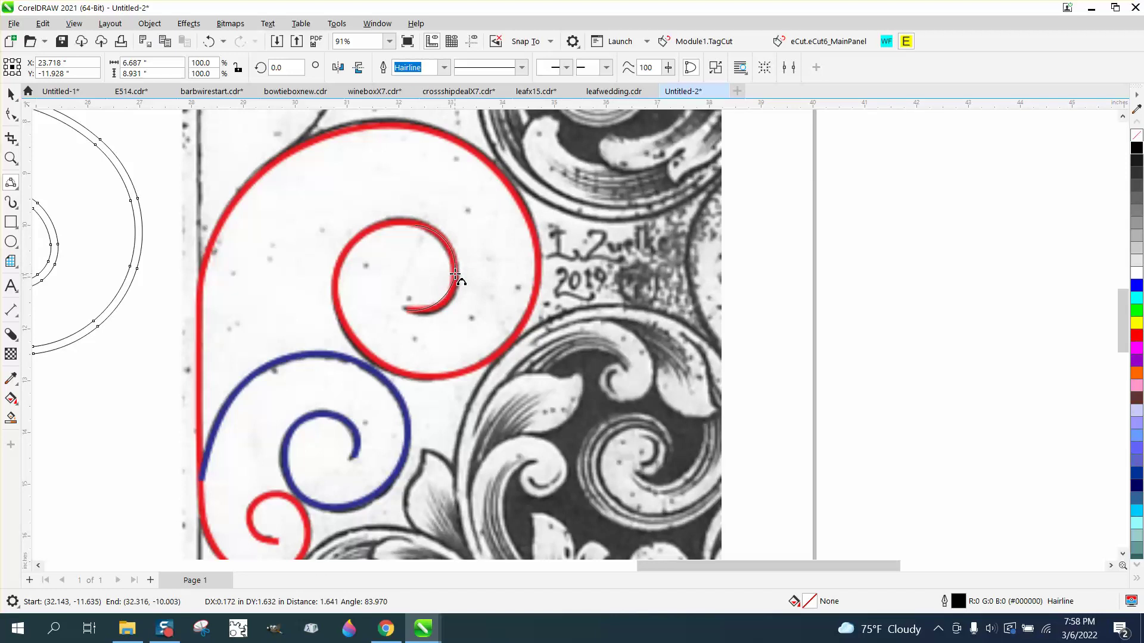
{"action": "left_click", "coordinate": [456, 280]}
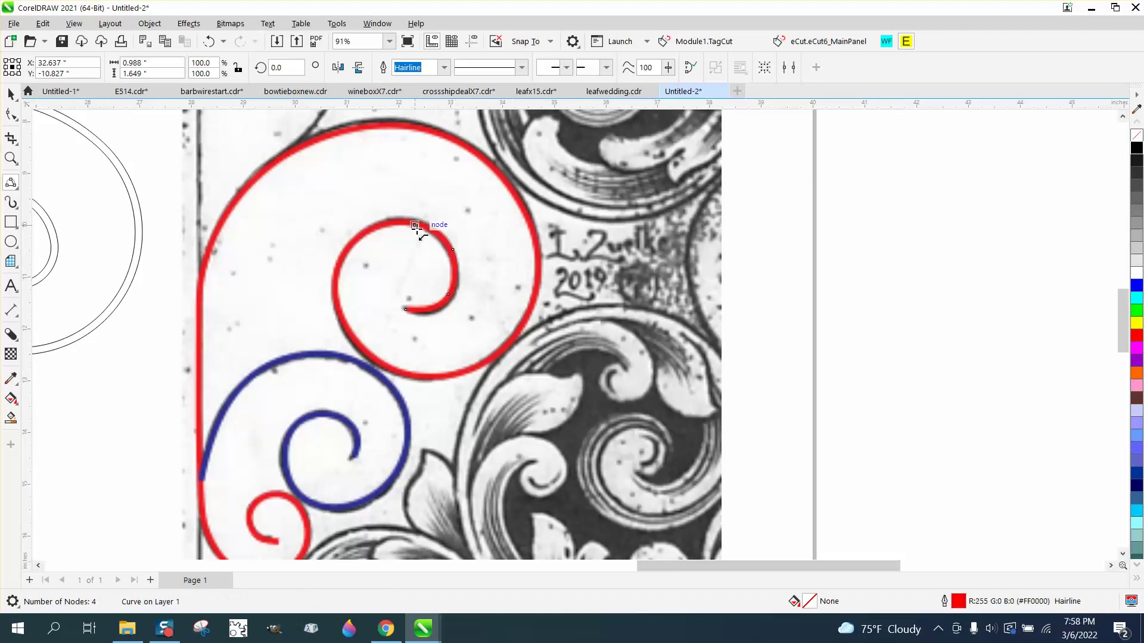
{"action": "mouse_move", "coordinate": [416, 225]}
{"action": "left_mouse_down"}
{"action": "mouse_move", "coordinate": [384, 256]}
{"action": "mouse_move", "coordinate": [401, 371]}
{"action": "left_mouse_up"}
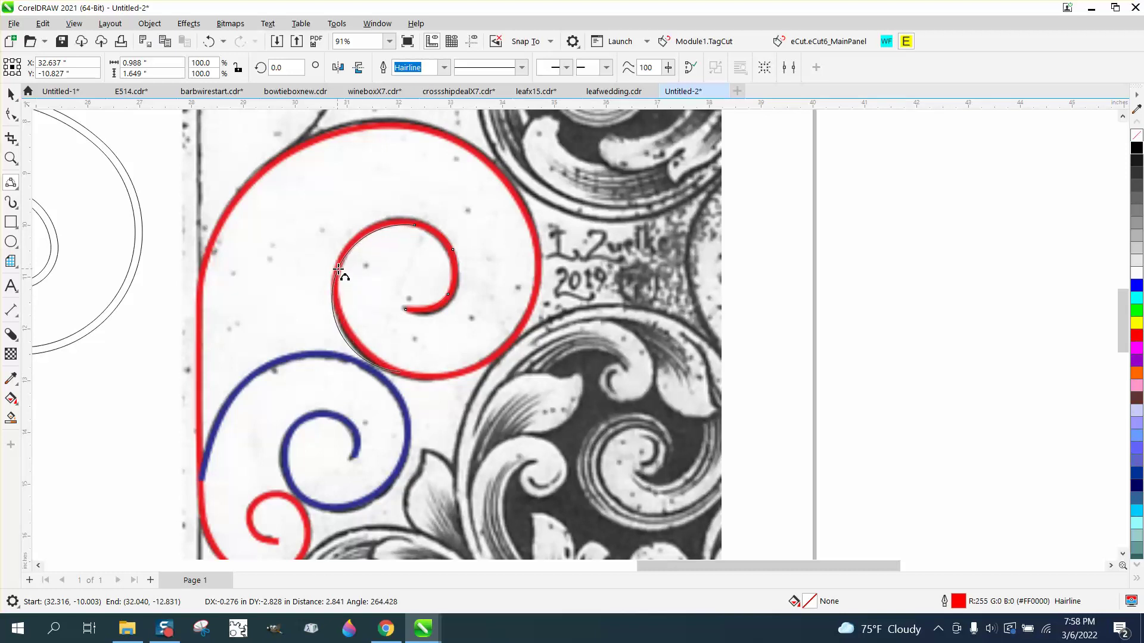
{"action": "left_click", "coordinate": [365, 246]}
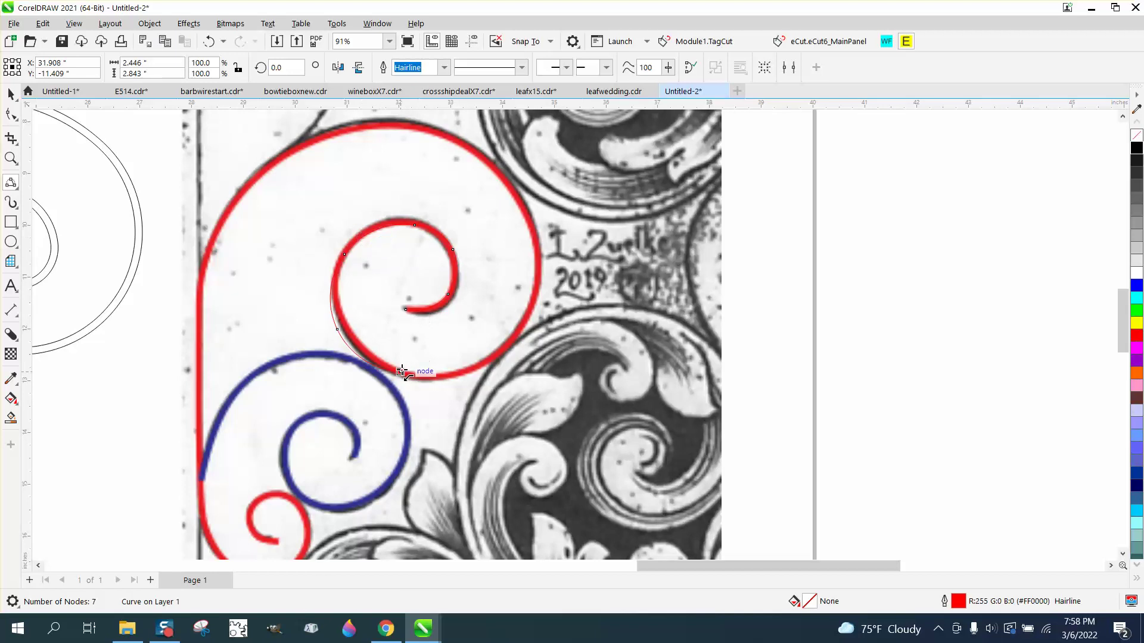
{"action": "left_click_drag", "start_coordinate": [401, 372], "coordinate": [506, 182]}
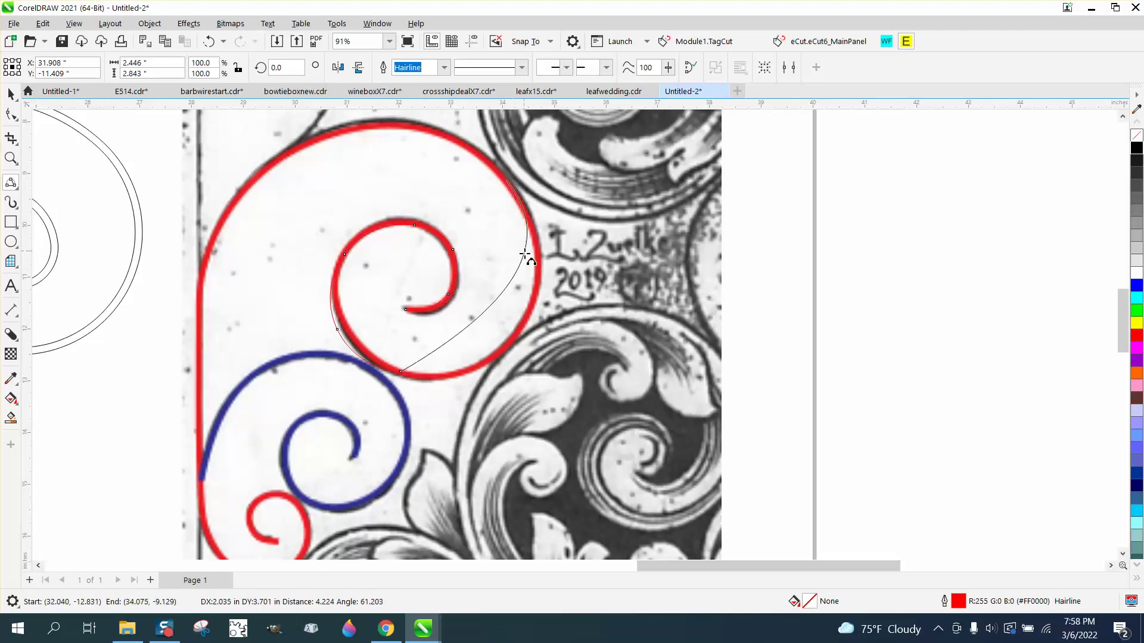
{"action": "left_click", "coordinate": [536, 280]}
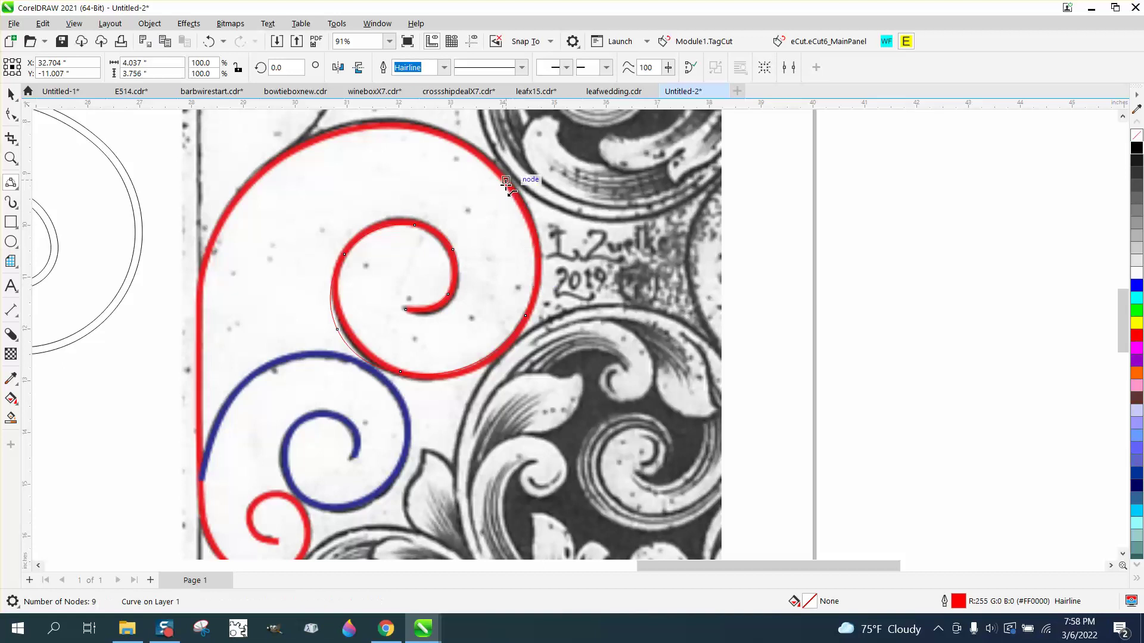
{"action": "left_click_drag", "start_coordinate": [506, 179], "coordinate": [209, 256]}
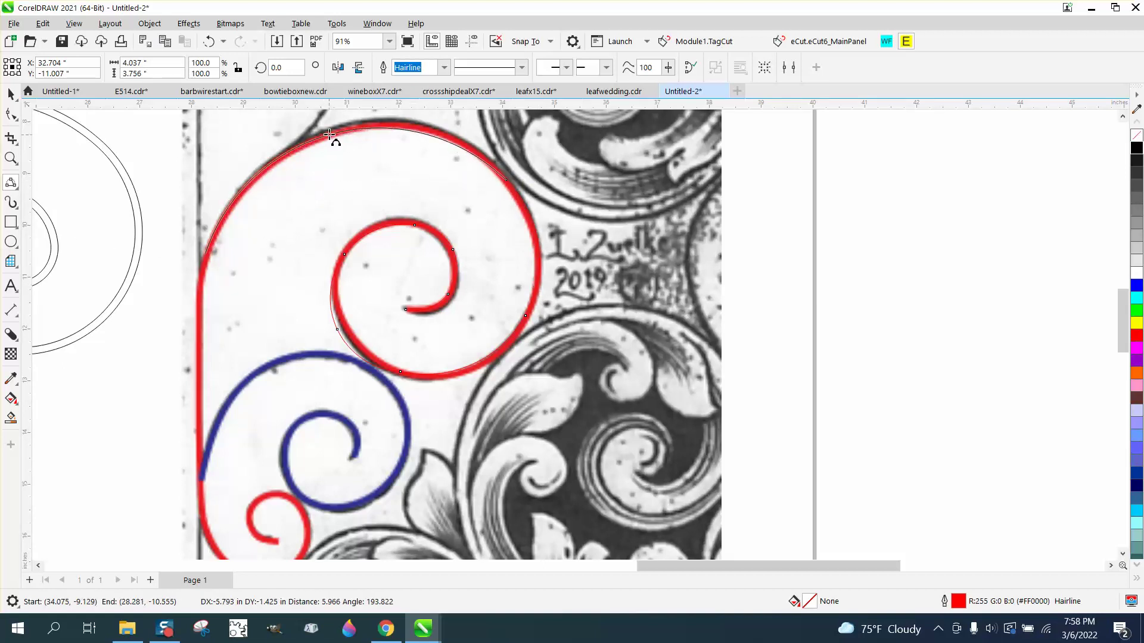
{"action": "left_click", "coordinate": [339, 130]}
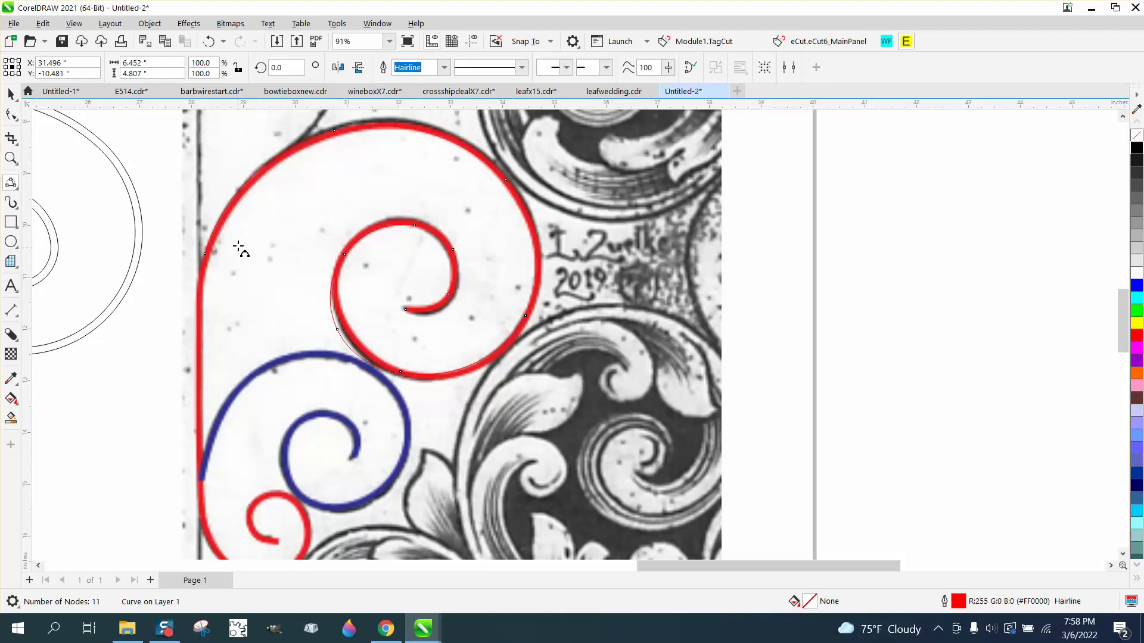
{"action": "scroll", "coordinate": [238, 248], "scroll_direction": "down", "scroll_amount": 1}
{"action": "left_click_drag", "start_coordinate": [223, 247], "coordinate": [220, 358]}
Finish the left-edge segment and zoom in on the scroll's lower end.
{"action": "left_click", "coordinate": [222, 333]}
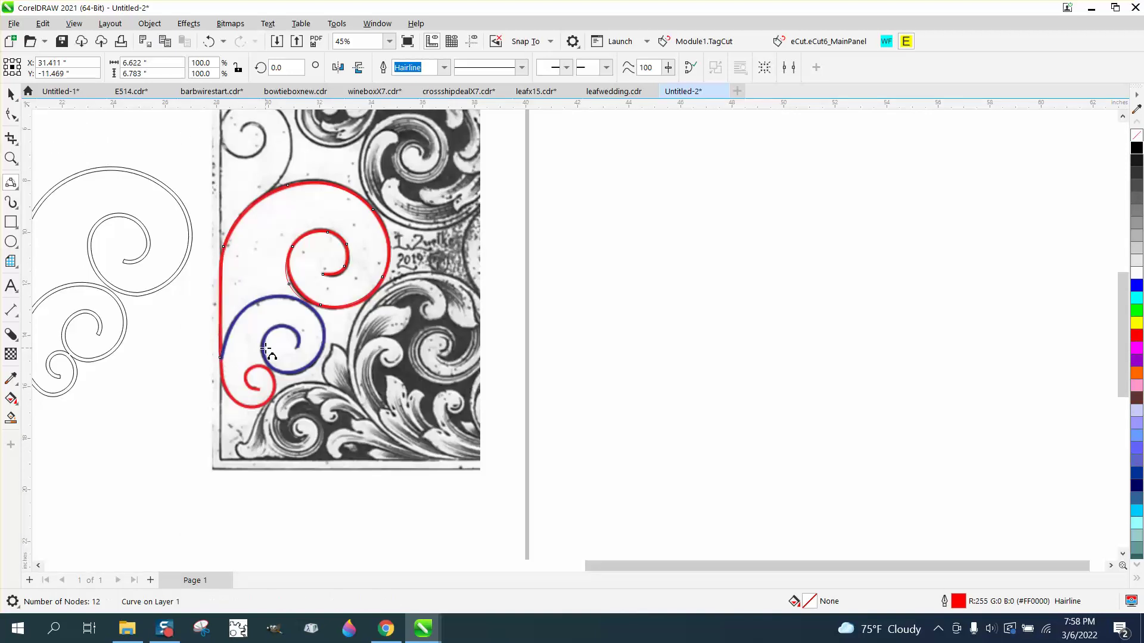
{"action": "left_click", "coordinate": [11, 160]}
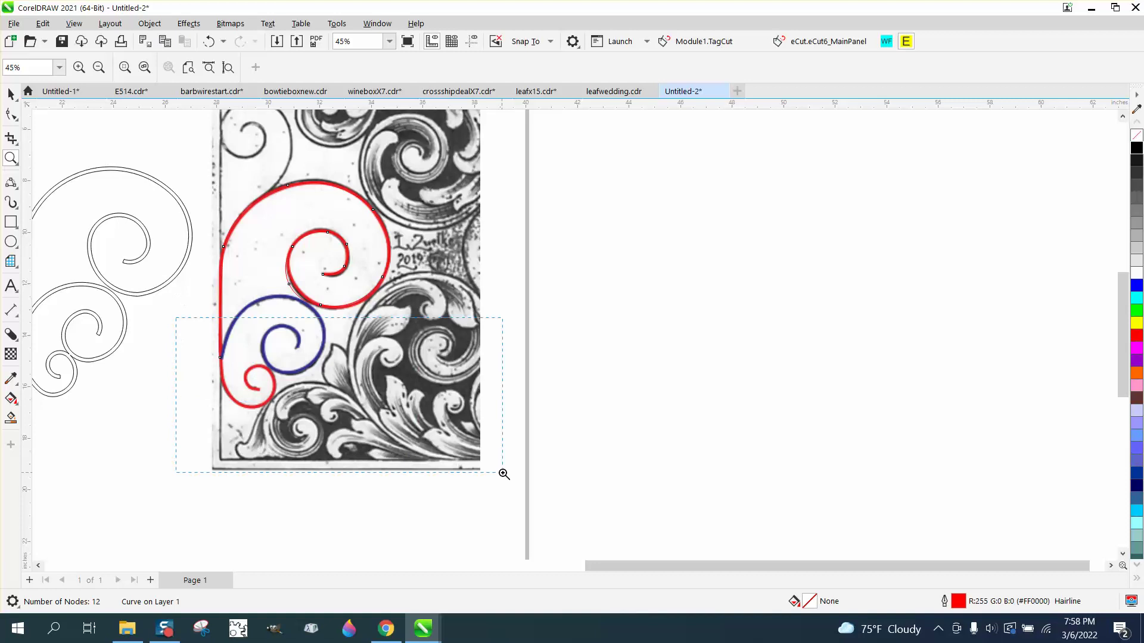
{"action": "left_click_drag", "start_coordinate": [504, 474], "coordinate": [504, 473]}
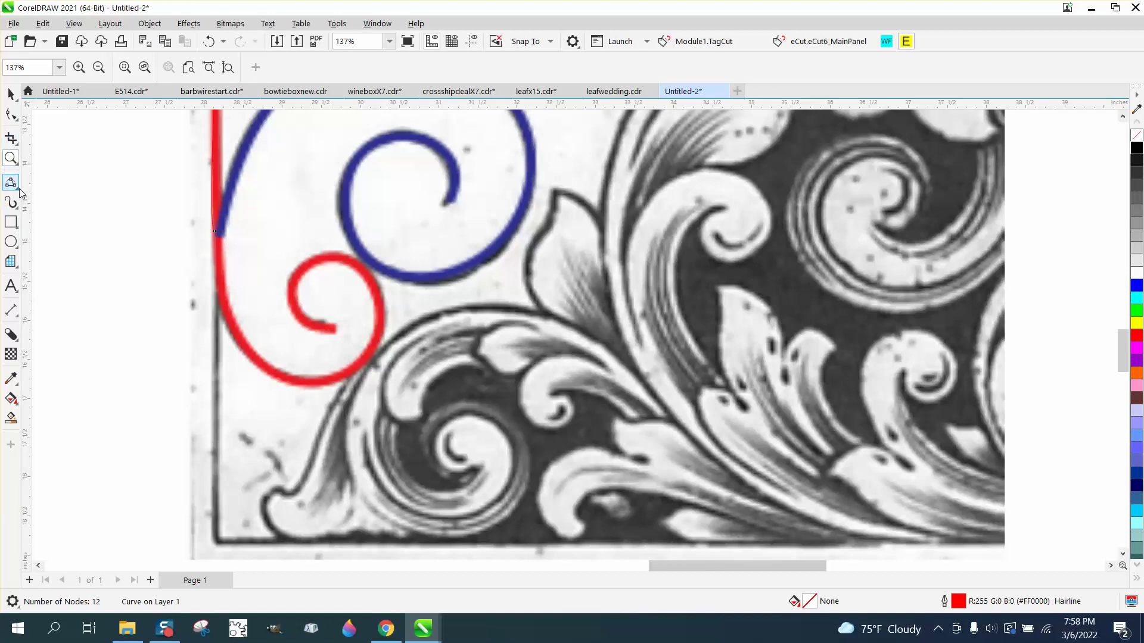
{"action": "left_click", "coordinate": [20, 190]}
{"action": "left_click", "coordinate": [71, 274]}
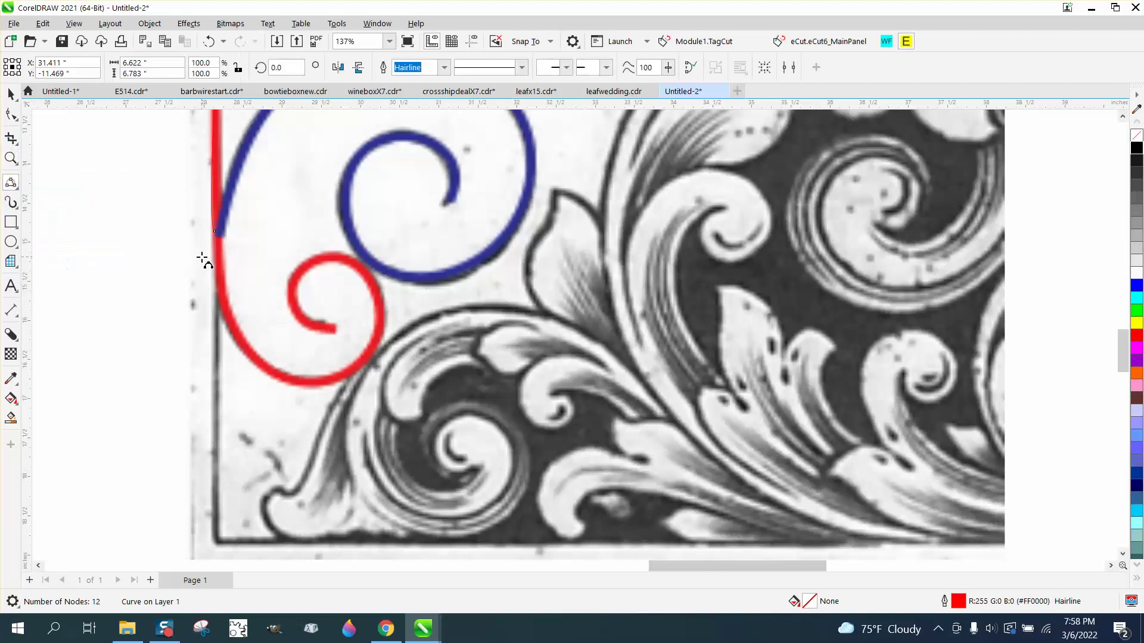
Chain 3-point segments around the small lower spiral, ending at its inner curl.
{"action": "left_click_drag", "start_coordinate": [215, 231], "coordinate": [335, 381]}
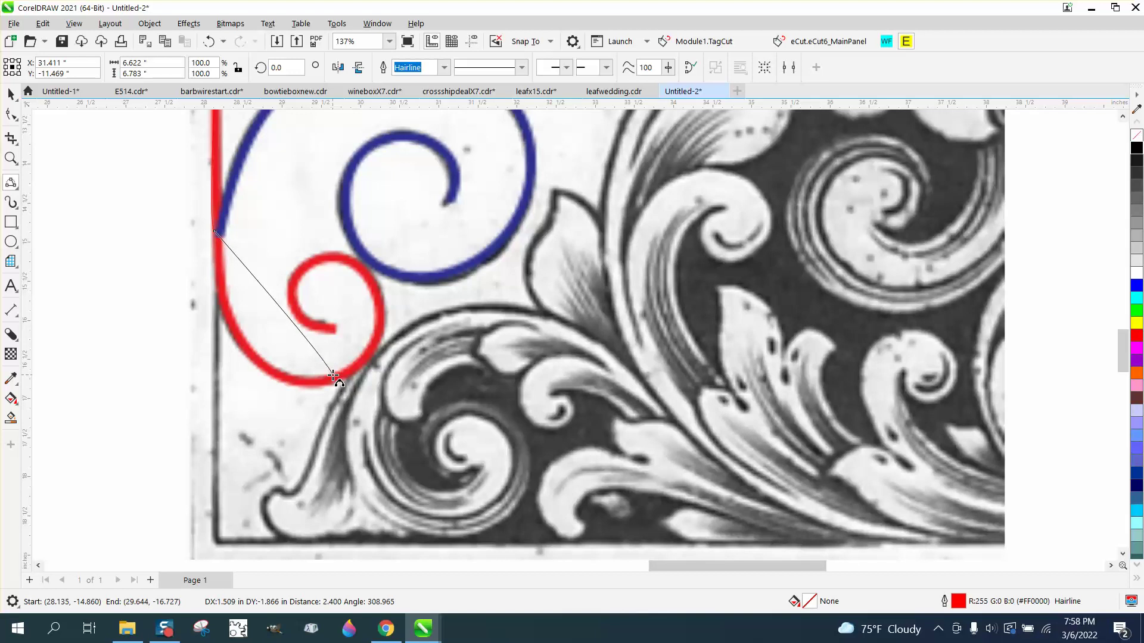
{"action": "left_click", "coordinate": [248, 350]}
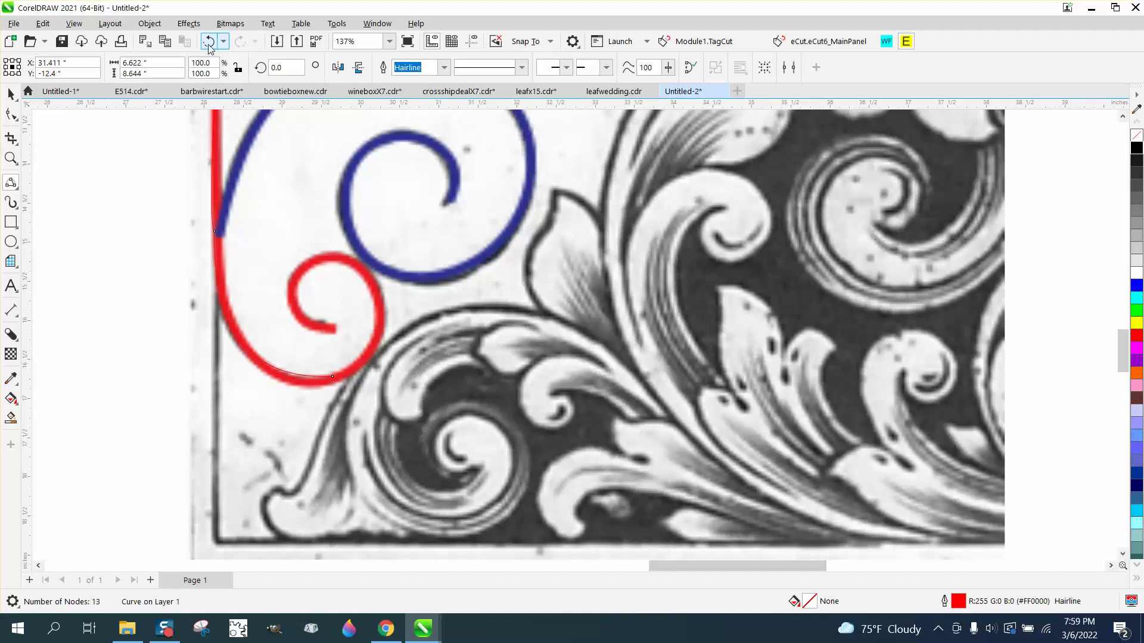
{"action": "left_click_drag", "start_coordinate": [214, 231], "coordinate": [263, 358]}
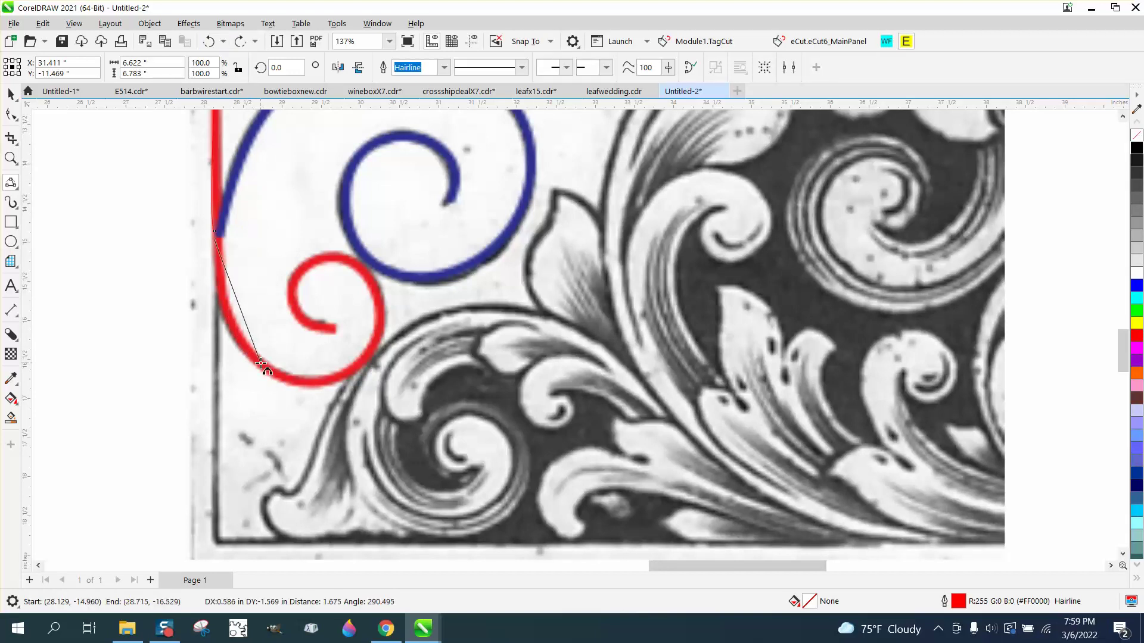
{"action": "left_click", "coordinate": [238, 343]}
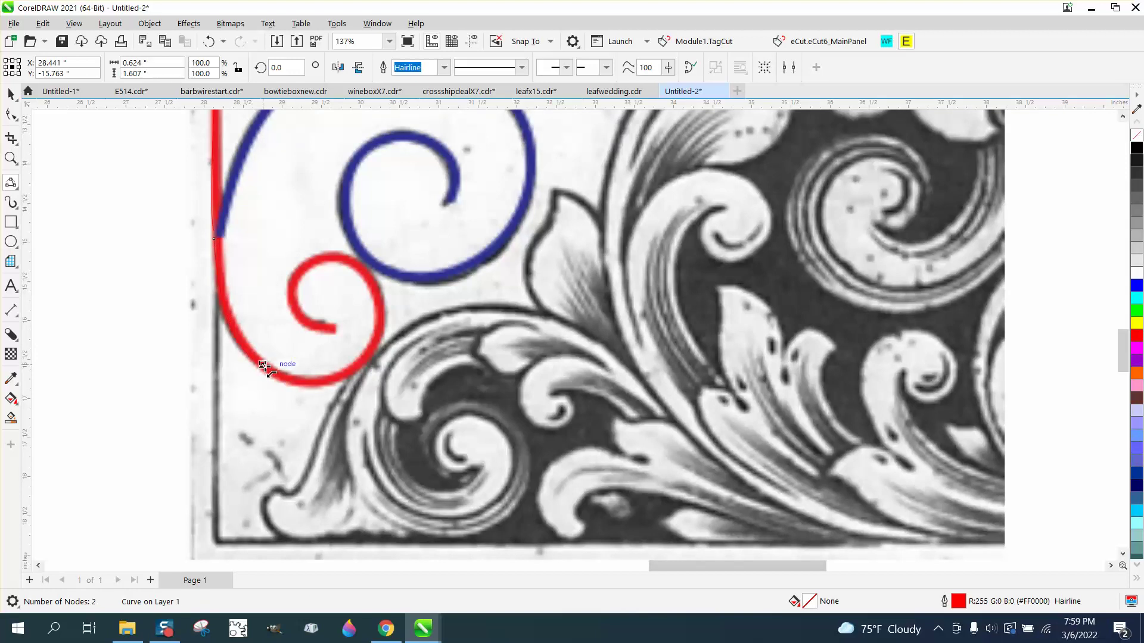
{"action": "left_click_drag", "start_coordinate": [264, 365], "coordinate": [376, 299]}
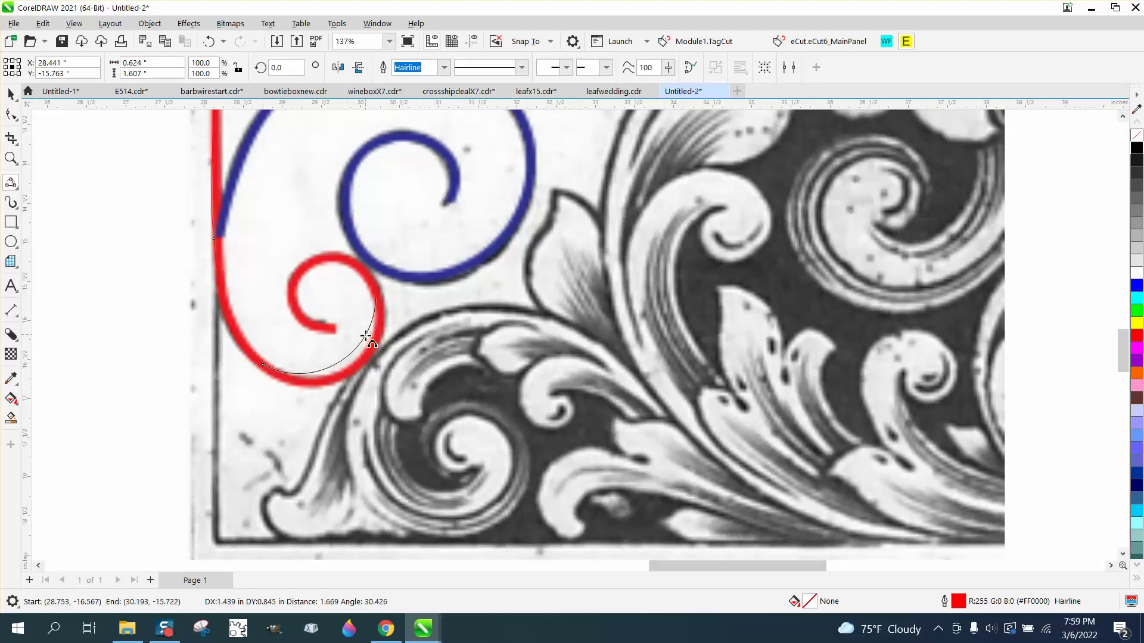
{"action": "left_click", "coordinate": [377, 324]}
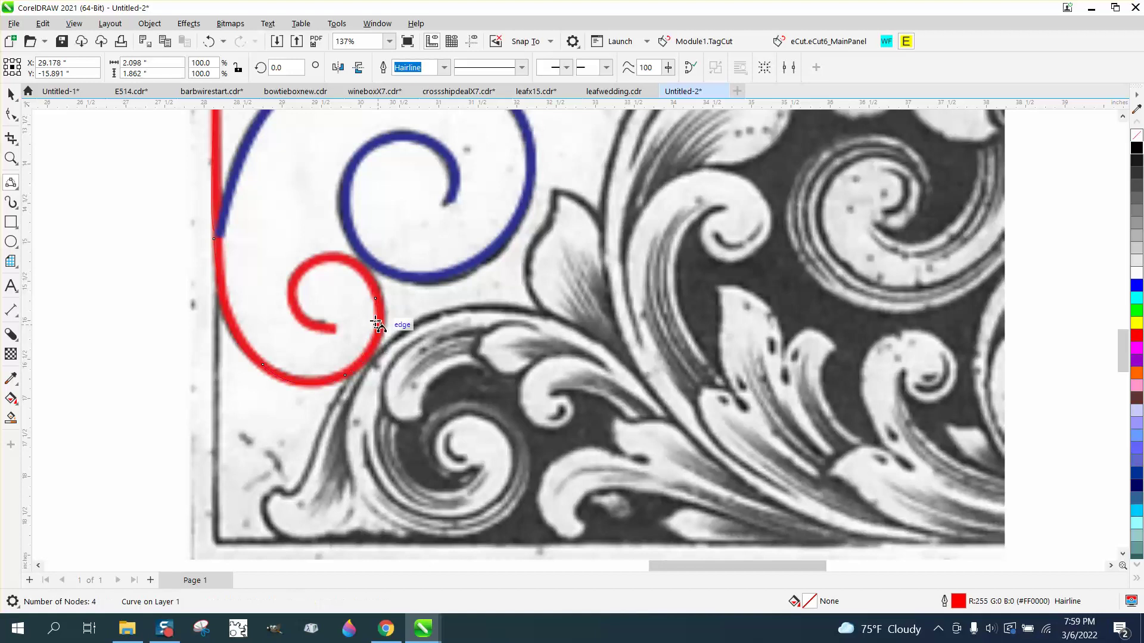
{"action": "left_click_drag", "start_coordinate": [376, 299], "coordinate": [329, 328]}
{"action": "left_click", "coordinate": [333, 268]}
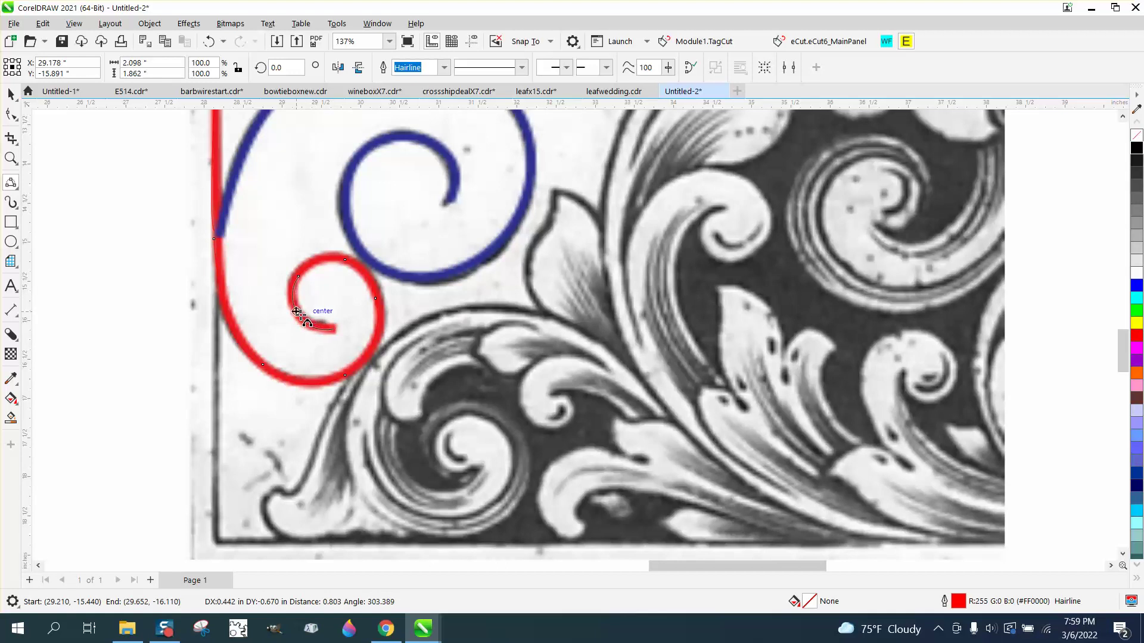
{"action": "left_click", "coordinate": [296, 311]}
{"action": "scroll", "coordinate": [378, 381], "scroll_direction": "down", "scroll_amount": 2}
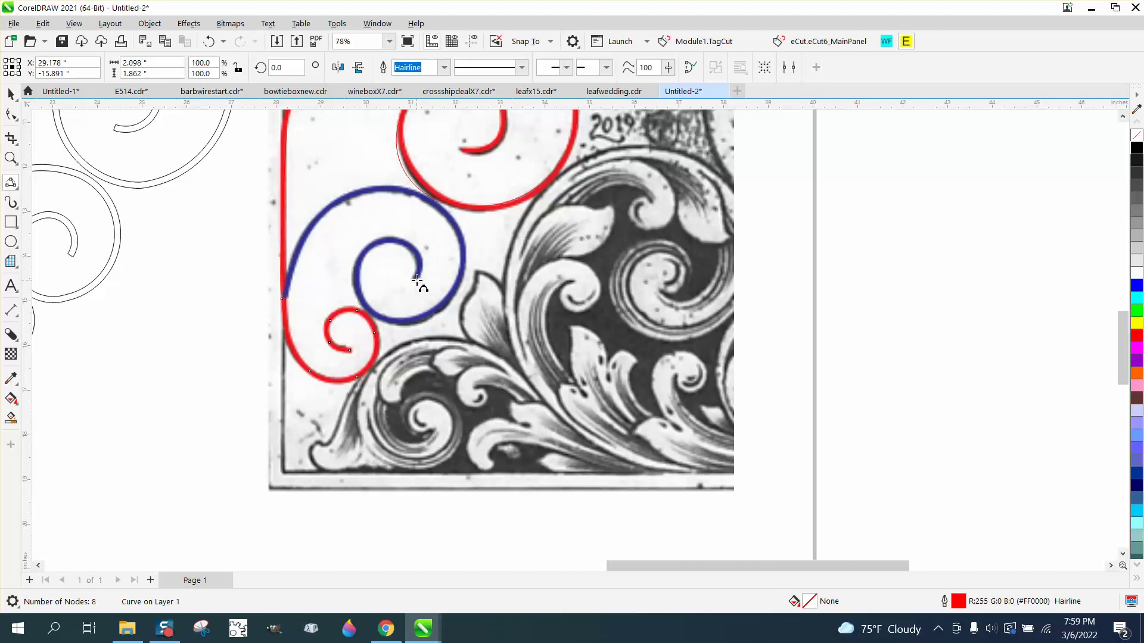
Draw connected arcs from the blue spiral's centre around and out to the scroll's left edge.
{"action": "left_click_drag", "start_coordinate": [417, 280], "coordinate": [328, 209]}
{"action": "left_click", "coordinate": [401, 242]}
{"action": "left_click", "coordinate": [419, 313]}
{"action": "left_click", "coordinate": [467, 255]}
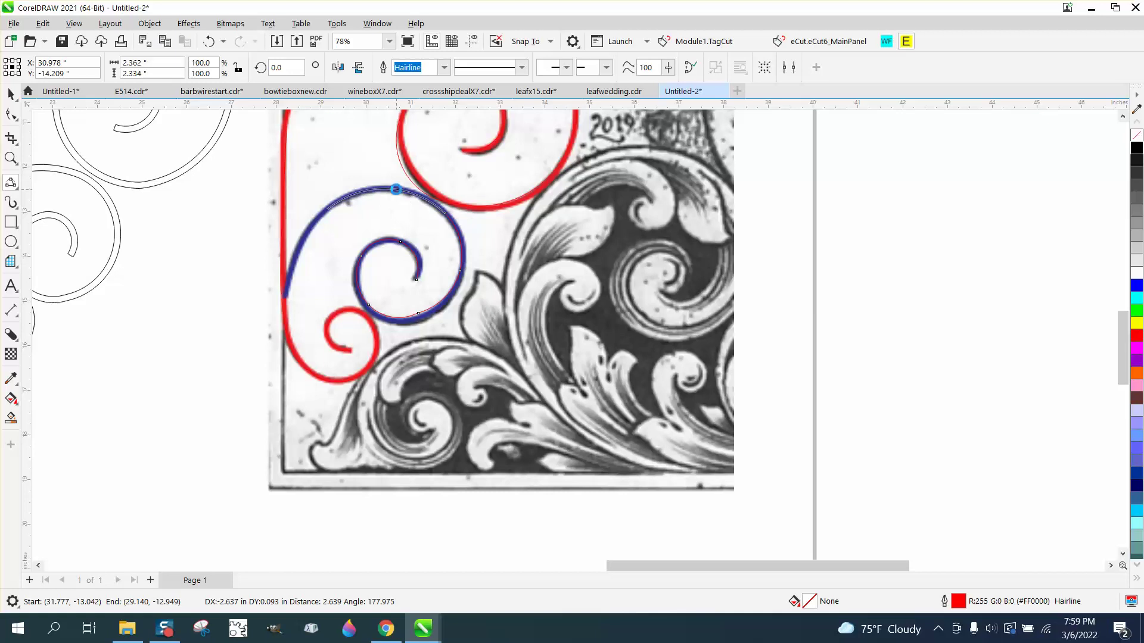
{"action": "left_click", "coordinate": [400, 197]}
{"action": "left_click_drag", "start_coordinate": [328, 209], "coordinate": [286, 294]}
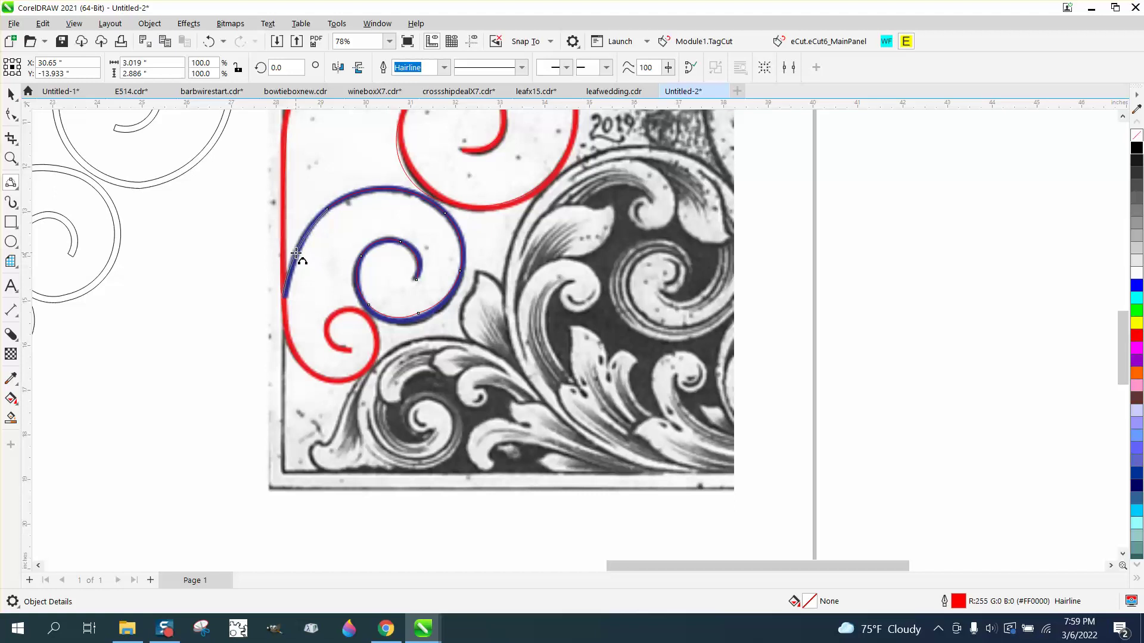
{"action": "left_click", "coordinate": [296, 254]}
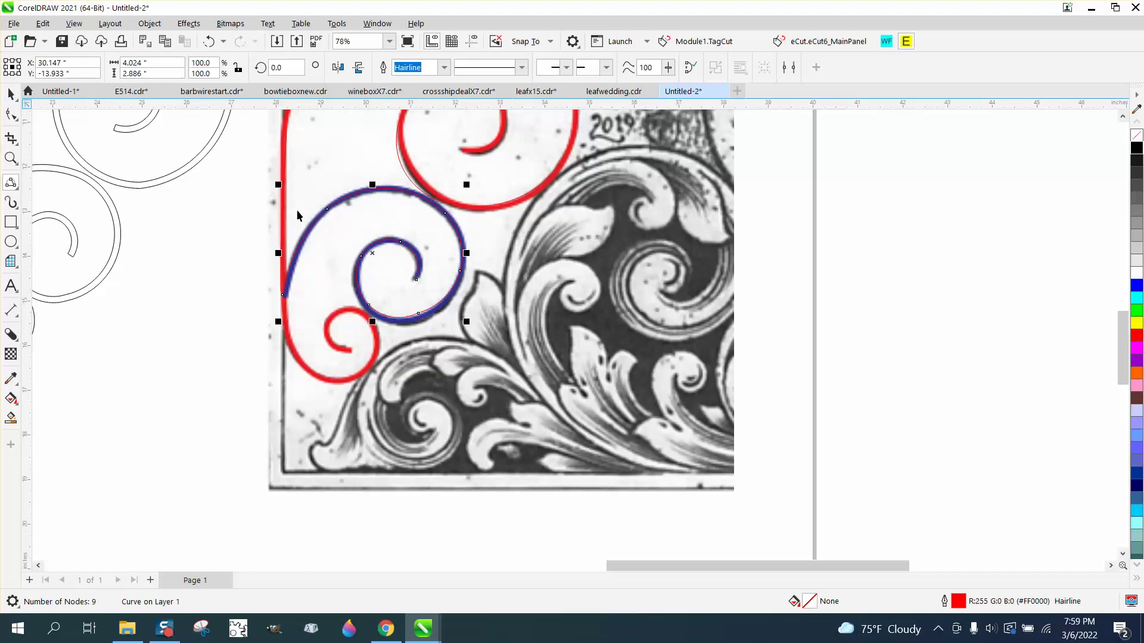
Move the engraving bitmap to the right, clear of the traced curves.
{"action": "left_click", "coordinate": [11, 94]}
{"action": "left_click", "coordinate": [690, 347]}
{"action": "left_click_drag", "start_coordinate": [1141, 351], "coordinate": [1054, 347]}
{"action": "scroll", "coordinate": [834, 330], "scroll_direction": "down", "scroll_amount": 2}
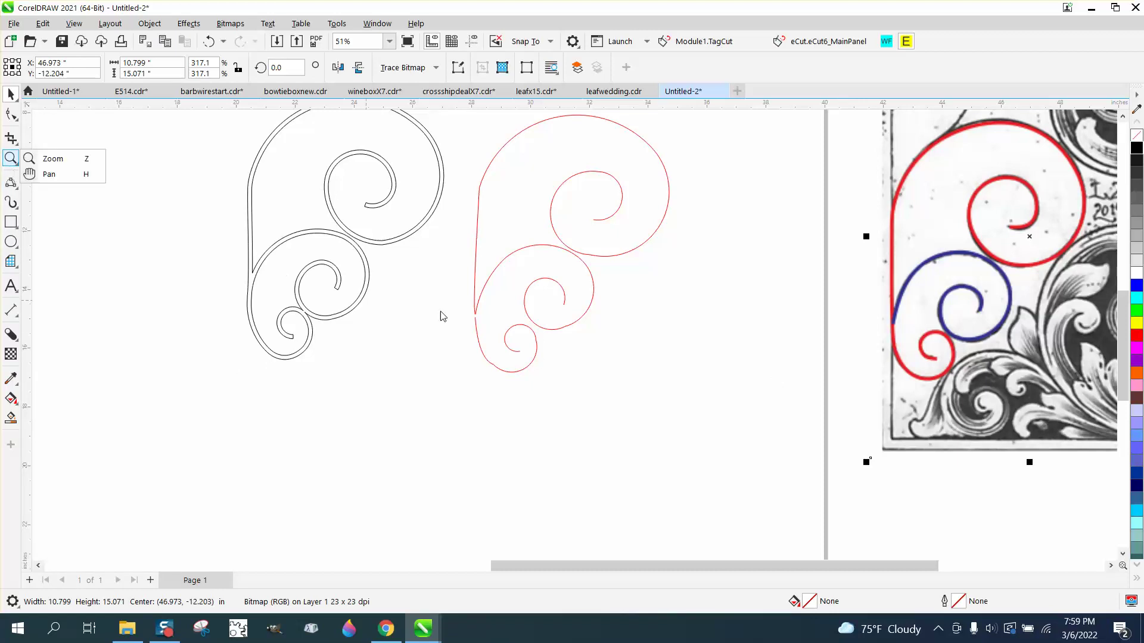
Select the small red spiral and zoom in to frame it.
{"action": "left_click_drag", "start_coordinate": [436, 287], "coordinate": [570, 394]}
{"action": "left_click", "coordinate": [11, 159]}
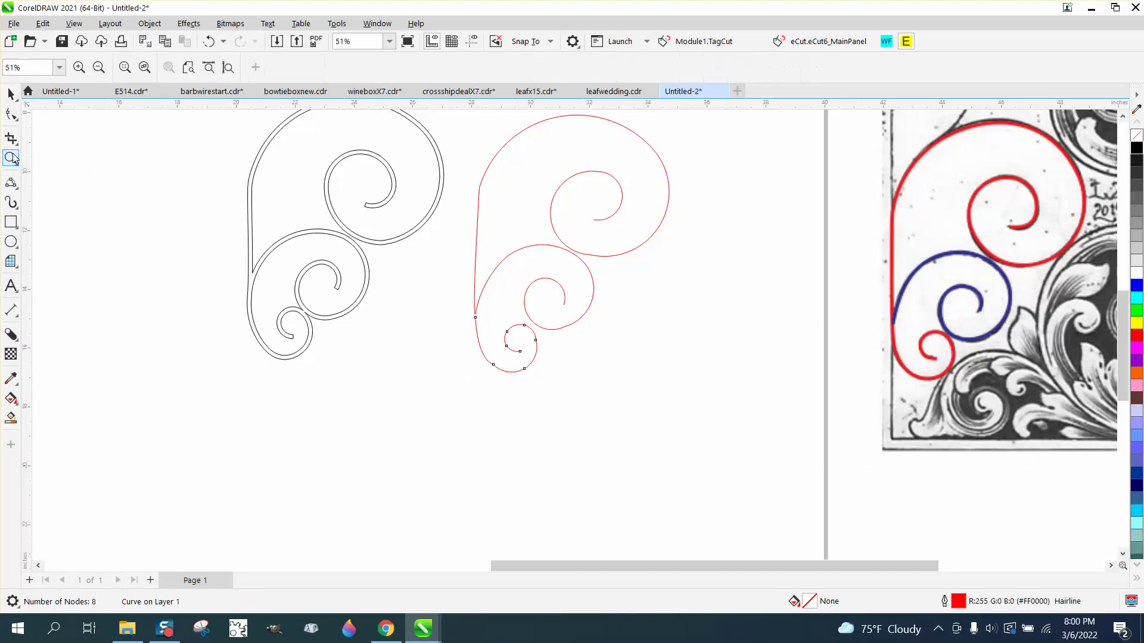
{"action": "left_click_drag", "start_coordinate": [491, 357], "coordinate": [686, 430]}
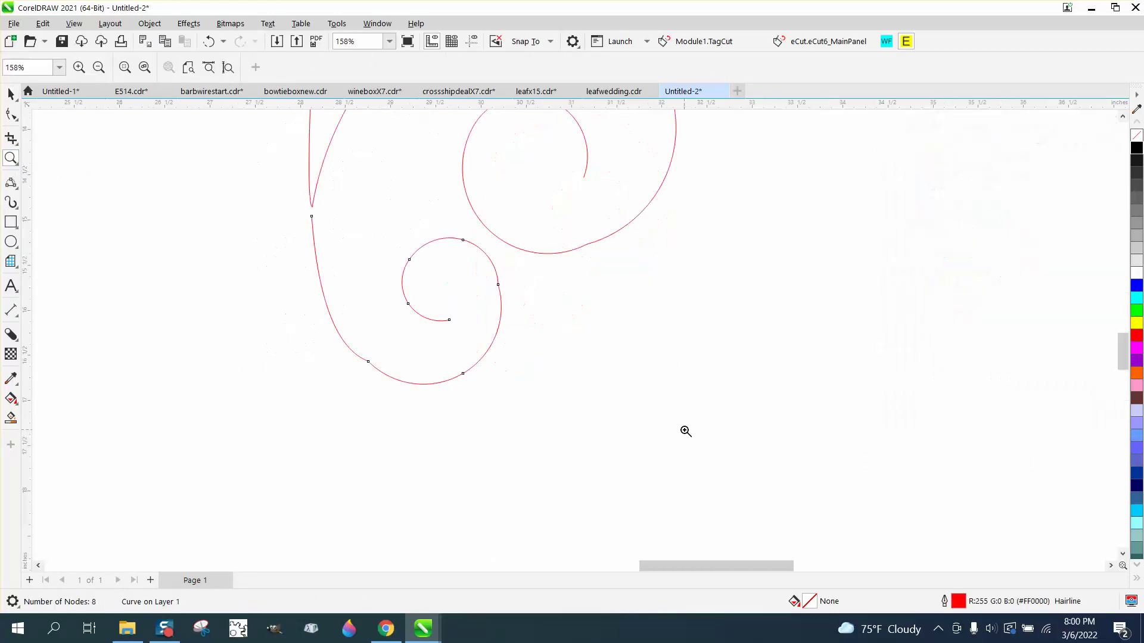
Node-edit the small spiral: delete a cusp node, undo it, then select all eight nodes.
{"action": "left_click", "coordinate": [17, 121]}
{"action": "left_click", "coordinate": [54, 114]}
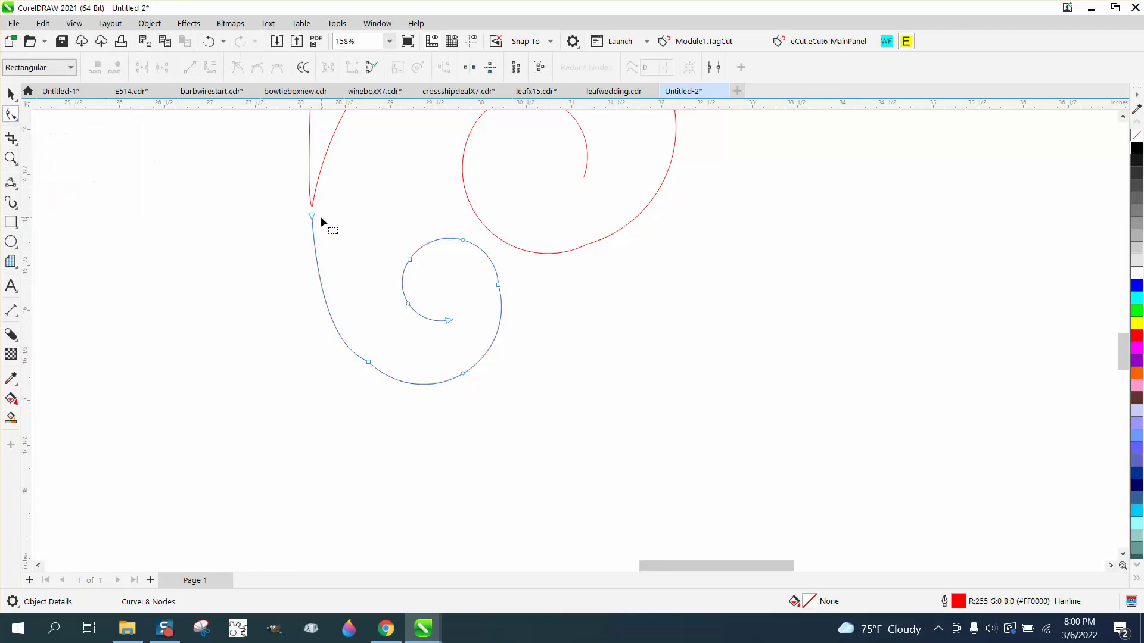
{"action": "left_click", "coordinate": [313, 221]}
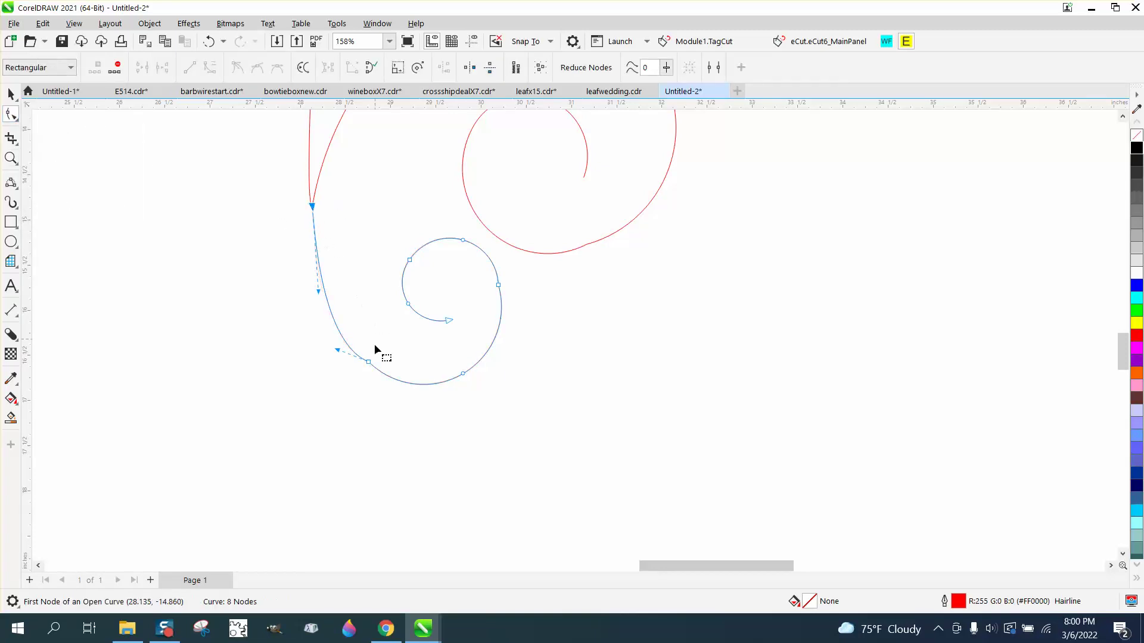
{"action": "left_click", "coordinate": [368, 363]}
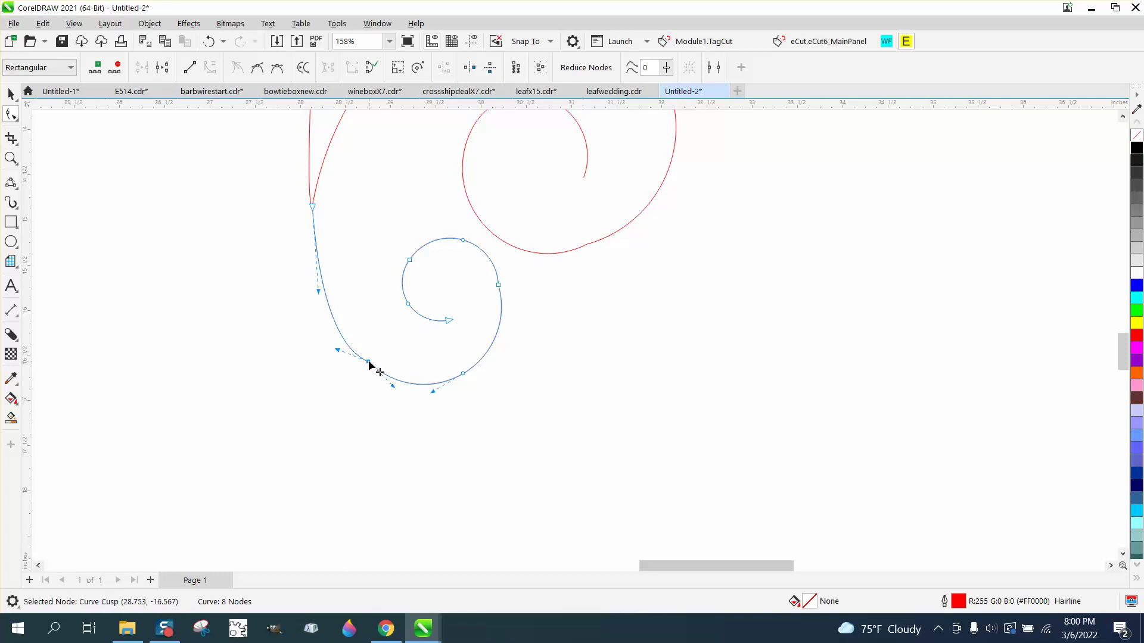
{"action": "key", "text": "Delete"}
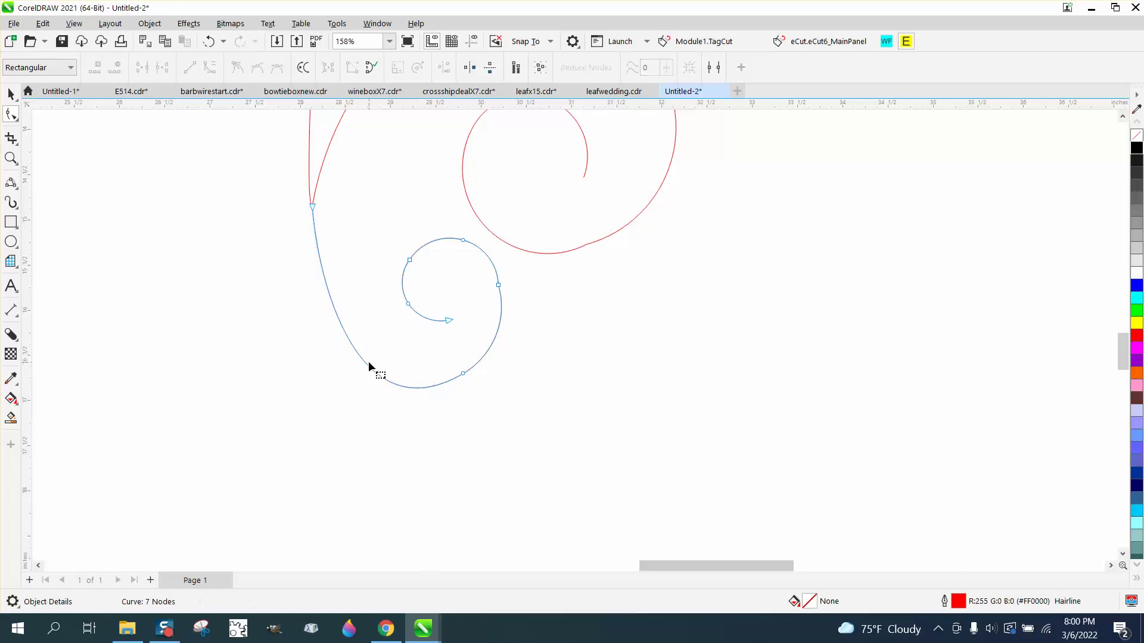
{"action": "left_click", "coordinate": [209, 41]}
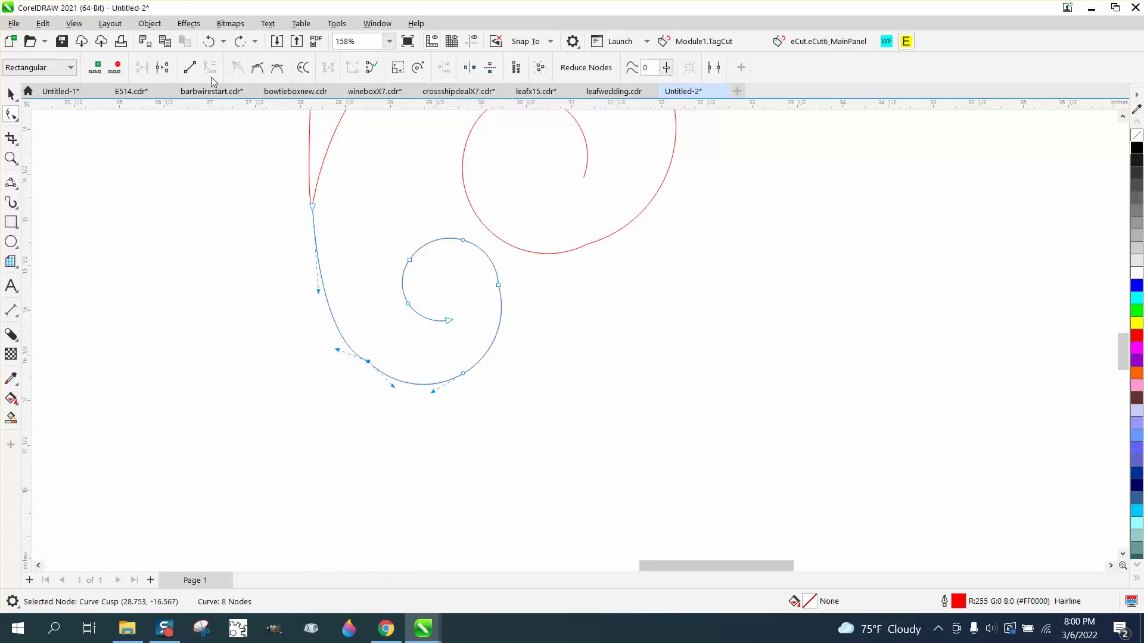
{"action": "double_click", "coordinate": [20, 121]}
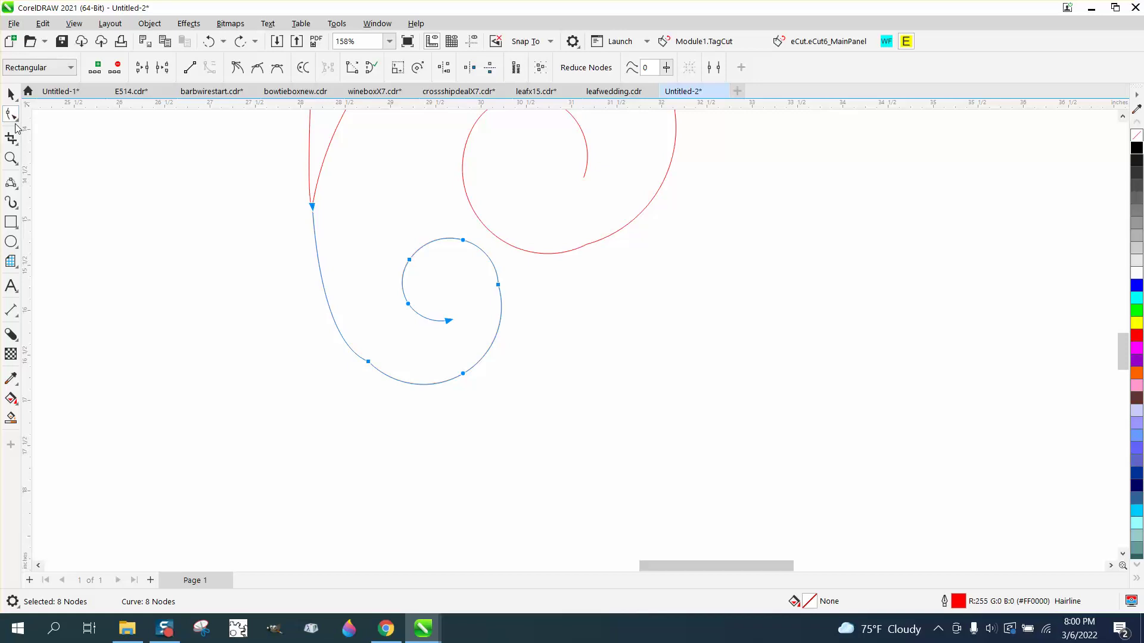
Brush the Smooth tool along the big red scroll's lower segment and outer spiral arcs.
{"action": "left_click", "coordinate": [17, 119]}
{"action": "left_click", "coordinate": [53, 132]}
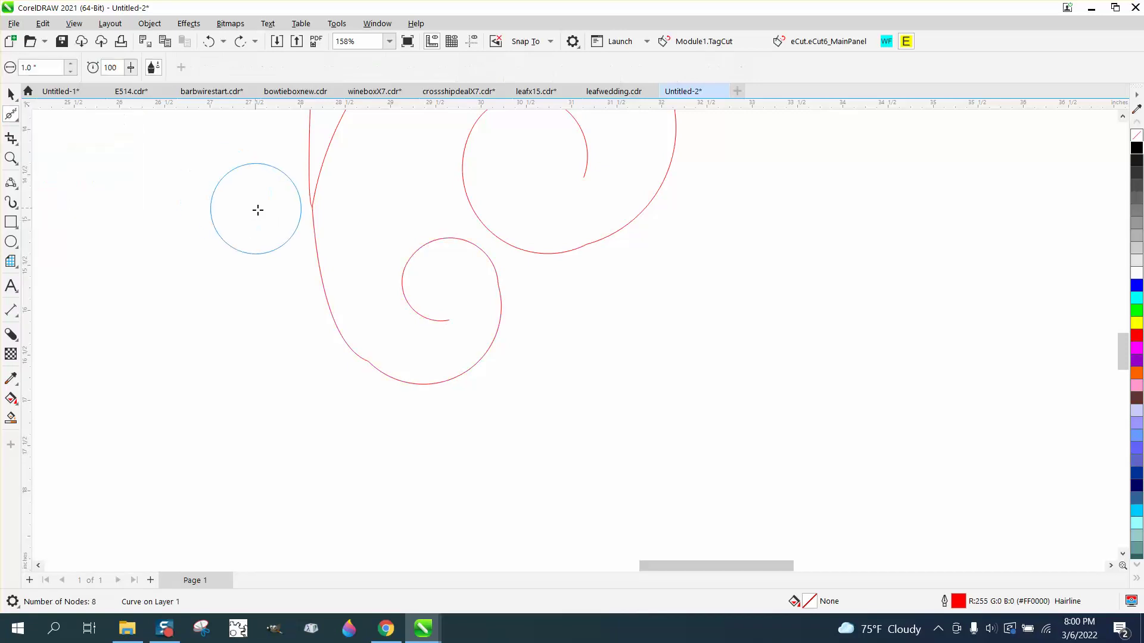
{"action": "mouse_move", "coordinate": [311, 238]}
{"action": "left_mouse_down"}
{"action": "mouse_move", "coordinate": [314, 260]}
{"action": "mouse_move", "coordinate": [414, 378]}
{"action": "mouse_move", "coordinate": [368, 373]}
{"action": "mouse_move", "coordinate": [486, 345]}
{"action": "mouse_move", "coordinate": [472, 253]}
{"action": "mouse_move", "coordinate": [417, 312]}
{"action": "mouse_move", "coordinate": [485, 395]}
{"action": "left_mouse_up"}
{"action": "scroll", "coordinate": [562, 399], "scroll_direction": "down", "scroll_amount": 2}
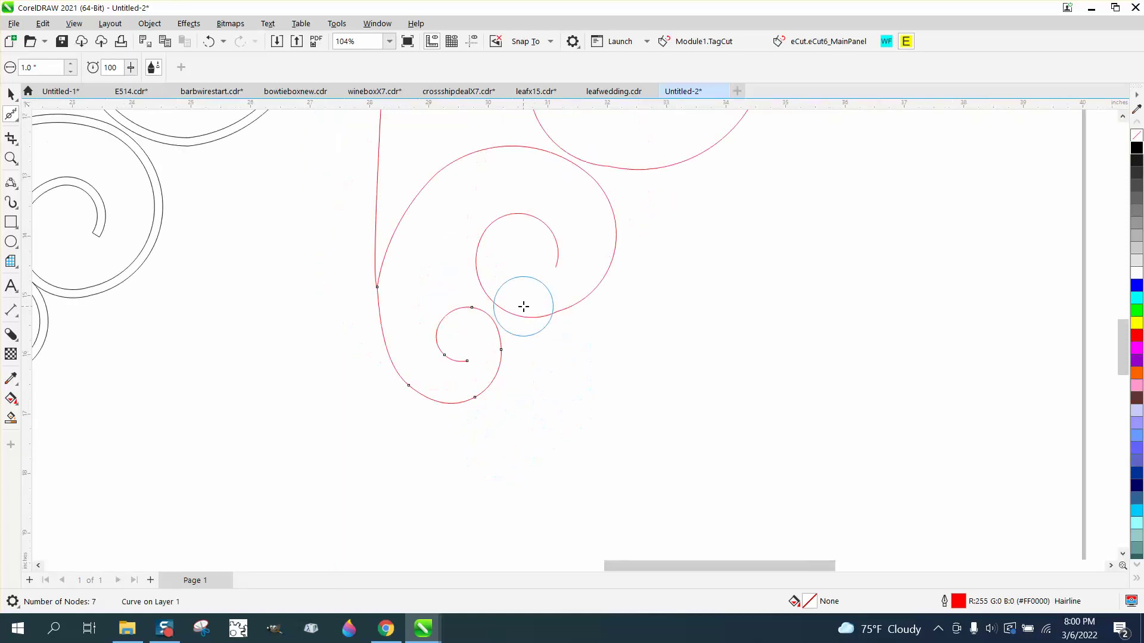
{"action": "left_click_drag", "start_coordinate": [379, 282], "coordinate": [378, 285]}
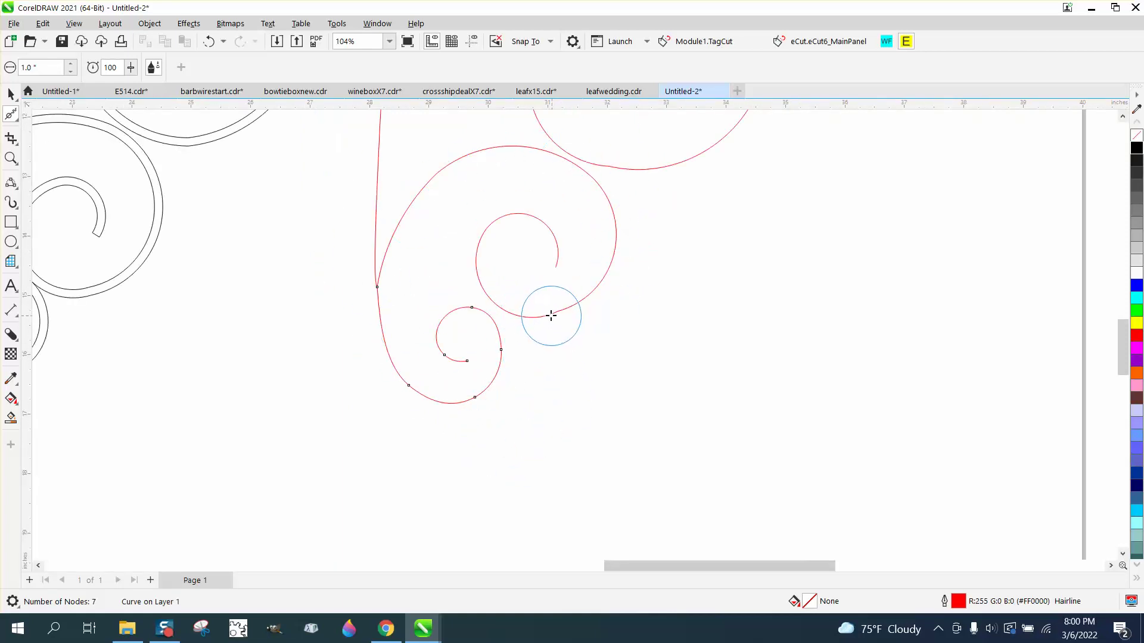
{"action": "left_click_drag", "start_coordinate": [549, 312], "coordinate": [567, 309]}
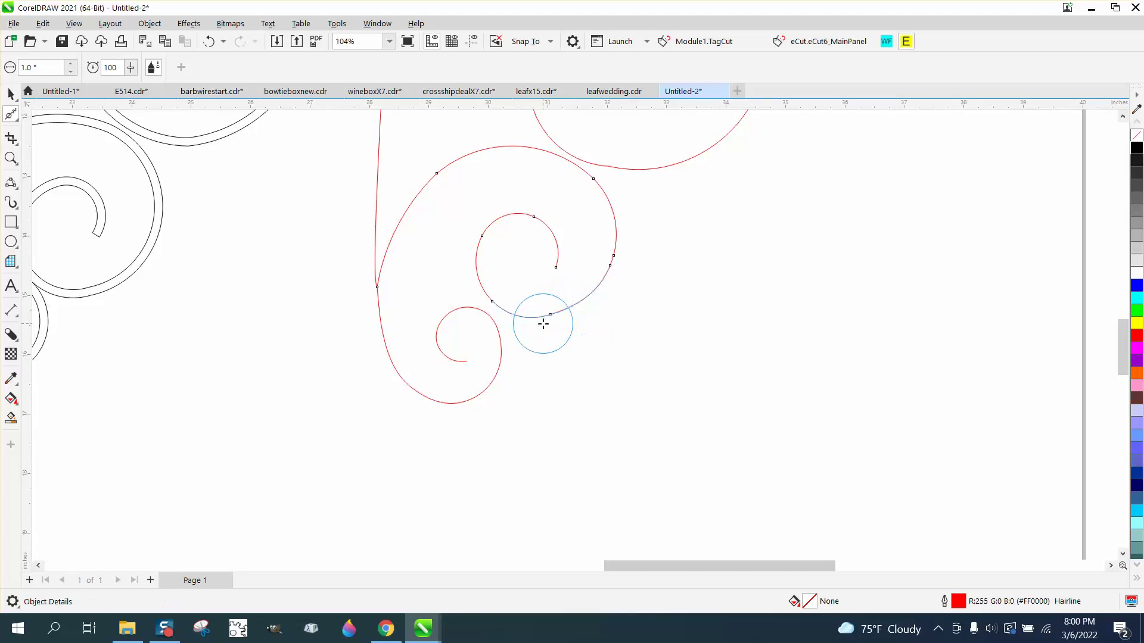
{"action": "mouse_move", "coordinate": [543, 323]}
{"action": "left_mouse_down"}
{"action": "mouse_move", "coordinate": [616, 277]}
{"action": "mouse_move", "coordinate": [629, 232]}
{"action": "left_mouse_up"}
{"action": "scroll", "coordinate": [620, 378], "scroll_direction": "down", "scroll_amount": 1}
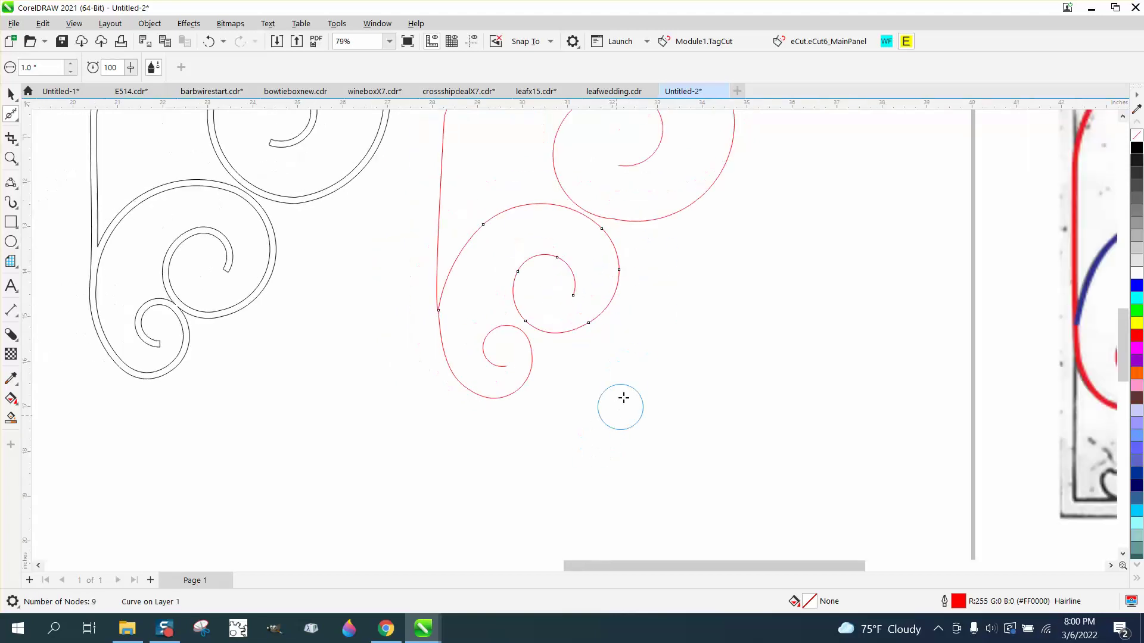
{"action": "left_click", "coordinate": [634, 220]}
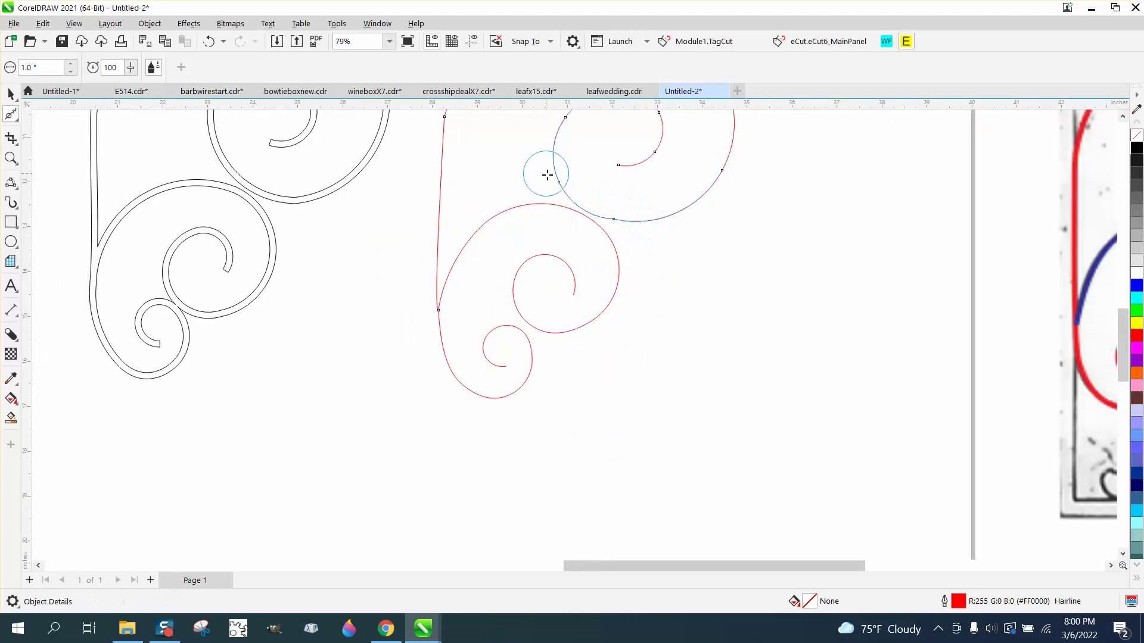
{"action": "mouse_move", "coordinate": [547, 175]}
{"action": "left_mouse_down"}
{"action": "mouse_move", "coordinate": [666, 204]}
{"action": "mouse_move", "coordinate": [713, 193]}
{"action": "mouse_move", "coordinate": [741, 136]}
{"action": "mouse_move", "coordinate": [691, 193]}
{"action": "mouse_move", "coordinate": [604, 210]}
{"action": "left_mouse_up"}
{"action": "scroll", "coordinate": [191, 204], "scroll_direction": "down", "scroll_amount": 1}
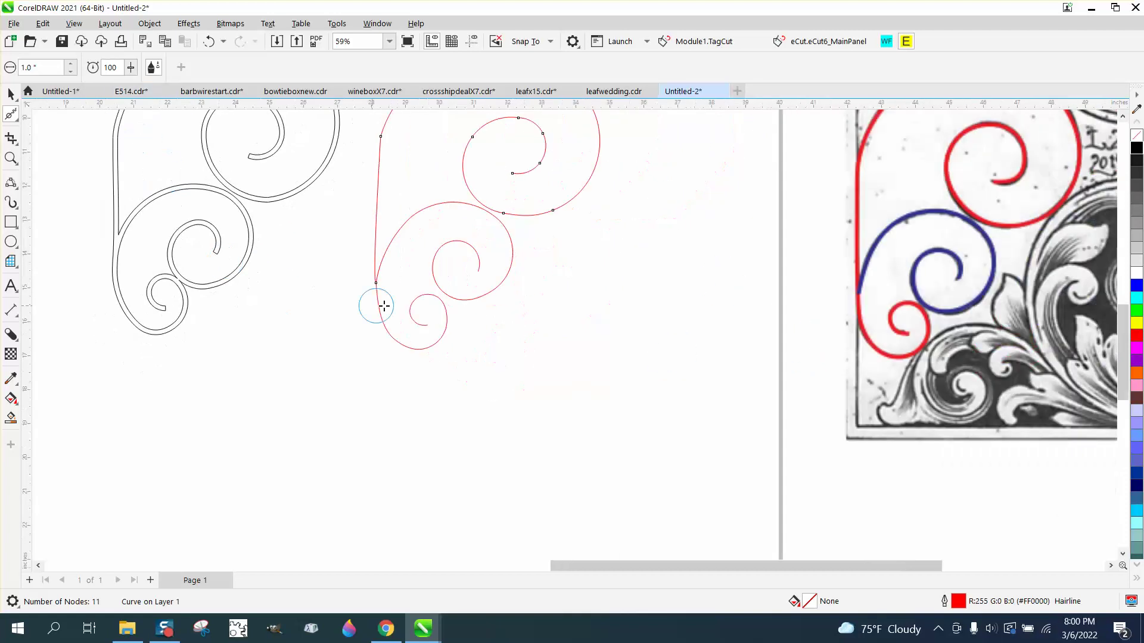
{"action": "scroll", "coordinate": [384, 306], "scroll_direction": "down", "scroll_amount": 2}
Zoom onto the upper spiral and smooth its stem, inner spiral and outer spiral.
{"action": "left_click", "coordinate": [11, 158]}
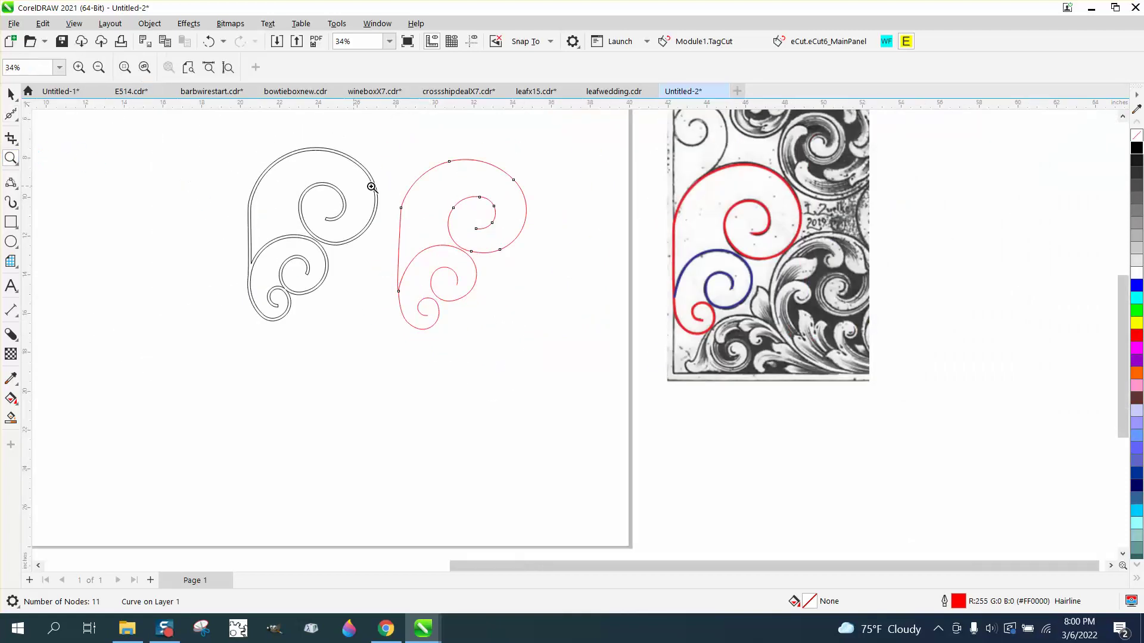
{"action": "left_click_drag", "start_coordinate": [542, 276], "coordinate": [383, 177]}
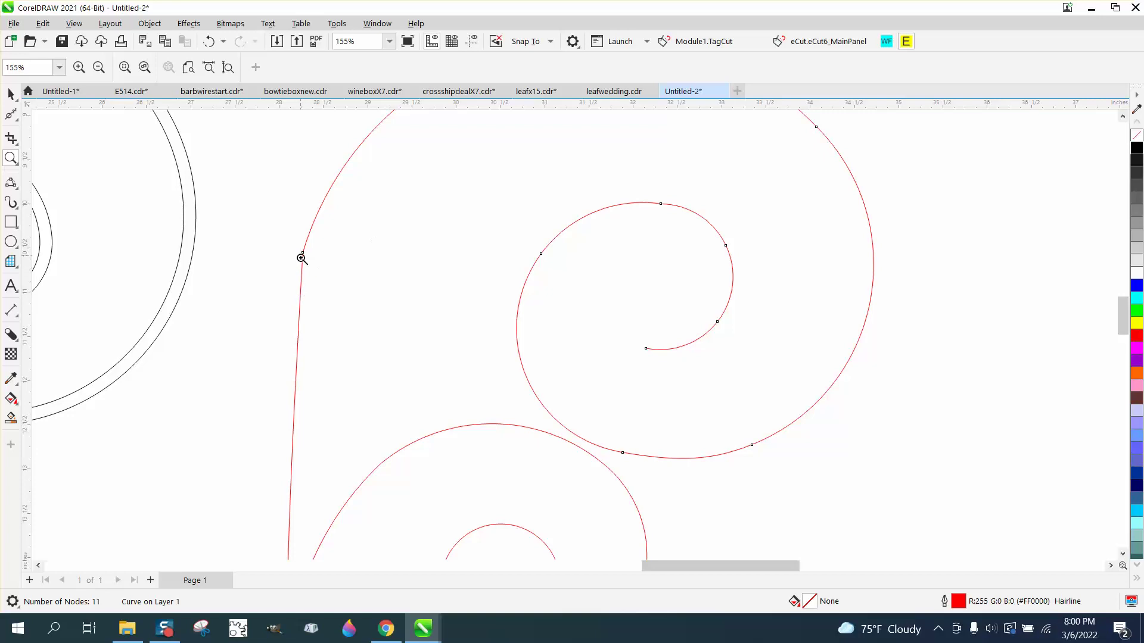
{"action": "left_click", "coordinate": [21, 125]}
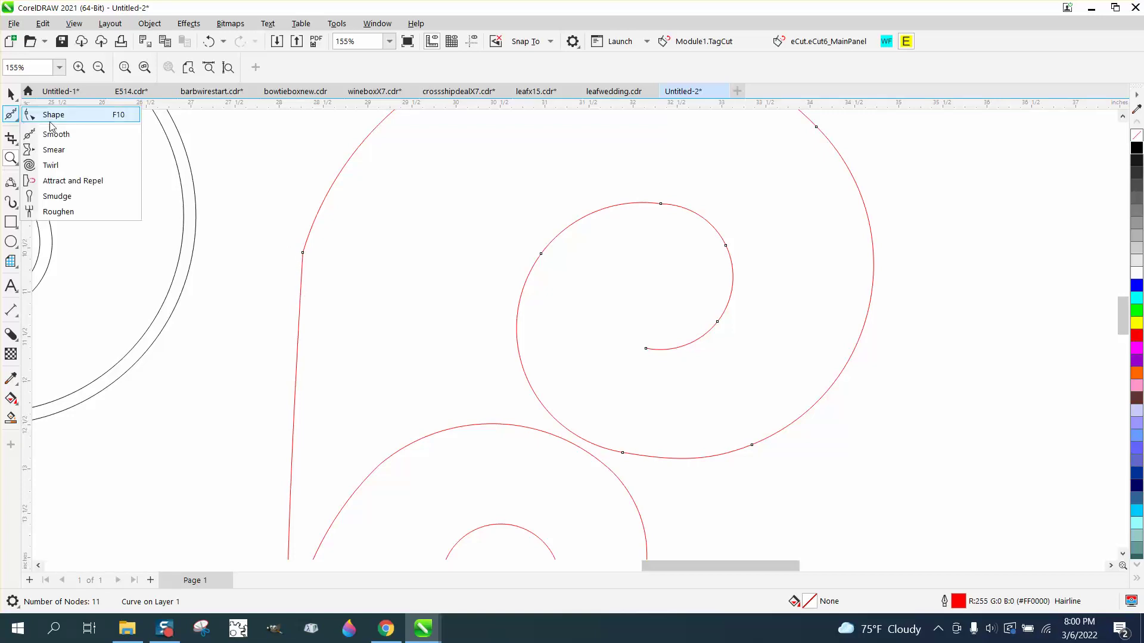
{"action": "left_click", "coordinate": [49, 132]}
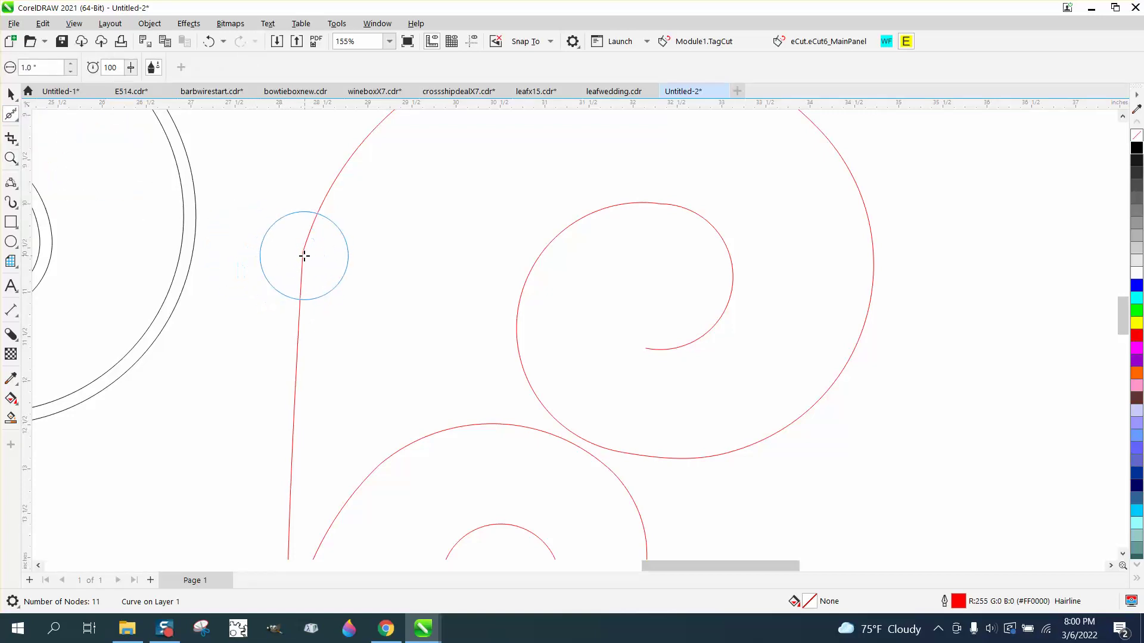
{"action": "mouse_move", "coordinate": [304, 256]}
{"action": "left_mouse_down"}
{"action": "mouse_move", "coordinate": [304, 265]}
{"action": "mouse_move", "coordinate": [326, 211]}
{"action": "left_mouse_up"}
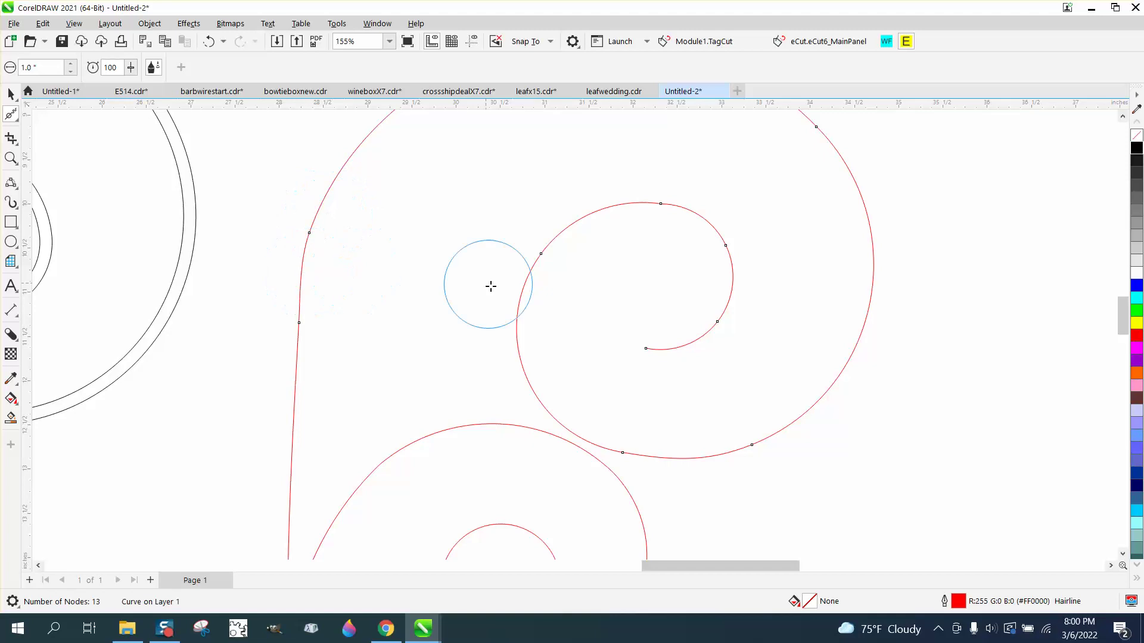
{"action": "mouse_move", "coordinate": [491, 286]}
{"action": "left_mouse_down"}
{"action": "mouse_move", "coordinate": [722, 306]}
{"action": "mouse_move", "coordinate": [717, 215]}
{"action": "left_mouse_up"}
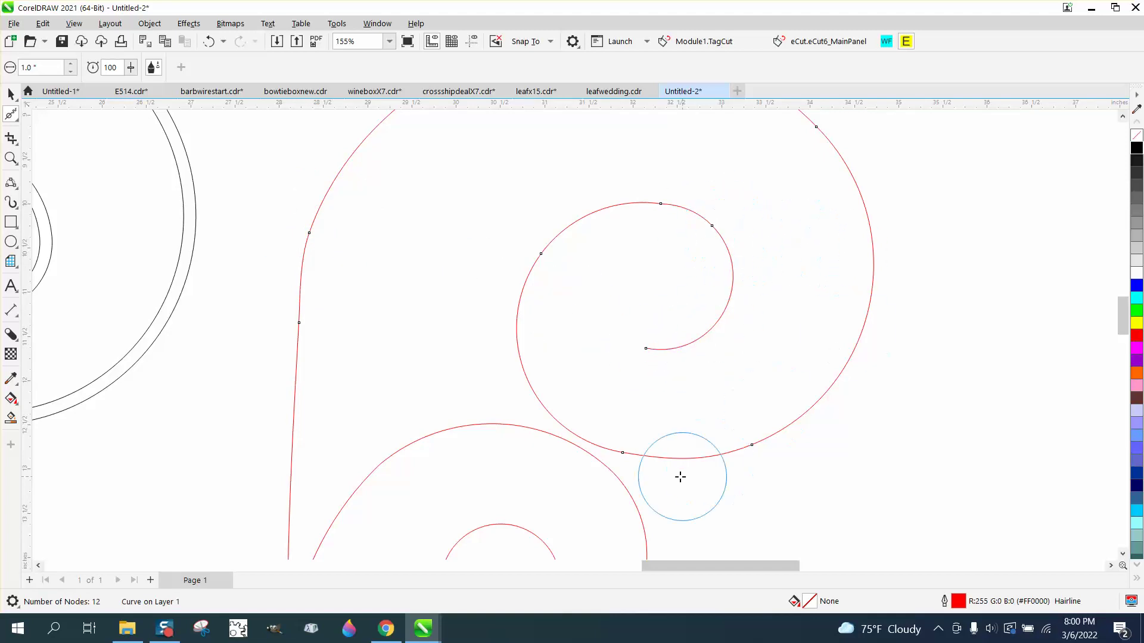
{"action": "mouse_move", "coordinate": [679, 475]}
{"action": "left_mouse_down"}
{"action": "mouse_move", "coordinate": [865, 248]}
{"action": "mouse_move", "coordinate": [853, 219]}
{"action": "left_mouse_up"}
{"action": "scroll", "coordinate": [854, 219], "scroll_direction": "down", "scroll_amount": 3}
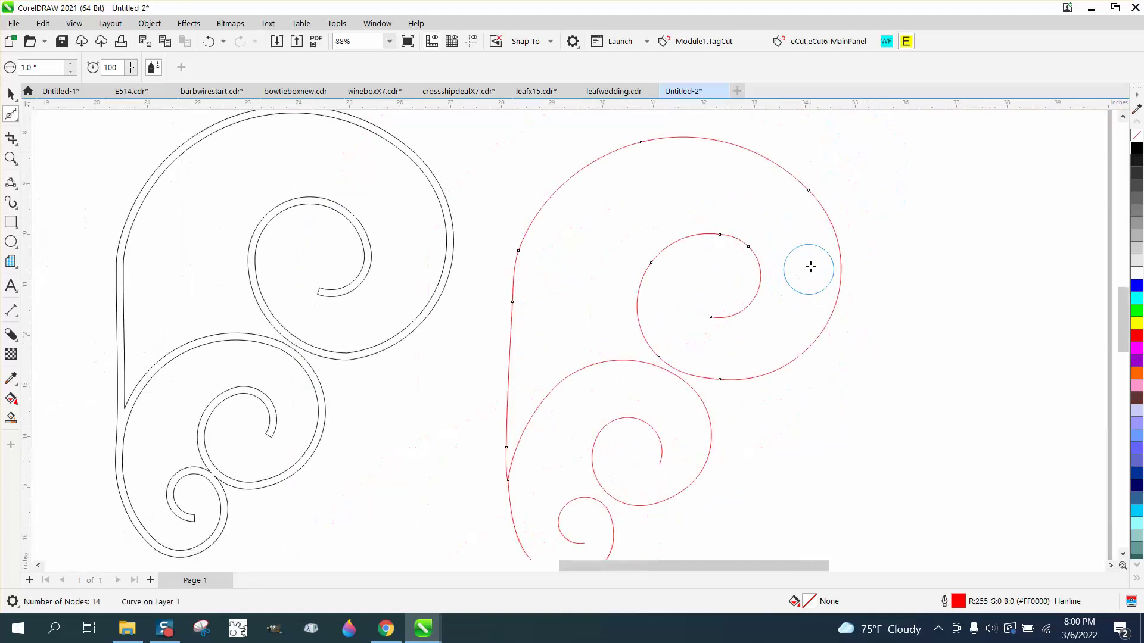
{"action": "mouse_move", "coordinate": [806, 266]}
{"action": "left_mouse_down"}
{"action": "mouse_move", "coordinate": [769, 160]}
{"action": "mouse_move", "coordinate": [662, 152]}
{"action": "mouse_move", "coordinate": [478, 302]}
{"action": "mouse_move", "coordinate": [482, 484]}
{"action": "left_mouse_up"}
{"action": "left_click", "coordinate": [10, 157]}
{"action": "left_click_drag", "start_coordinate": [626, 526], "coordinate": [627, 525]}
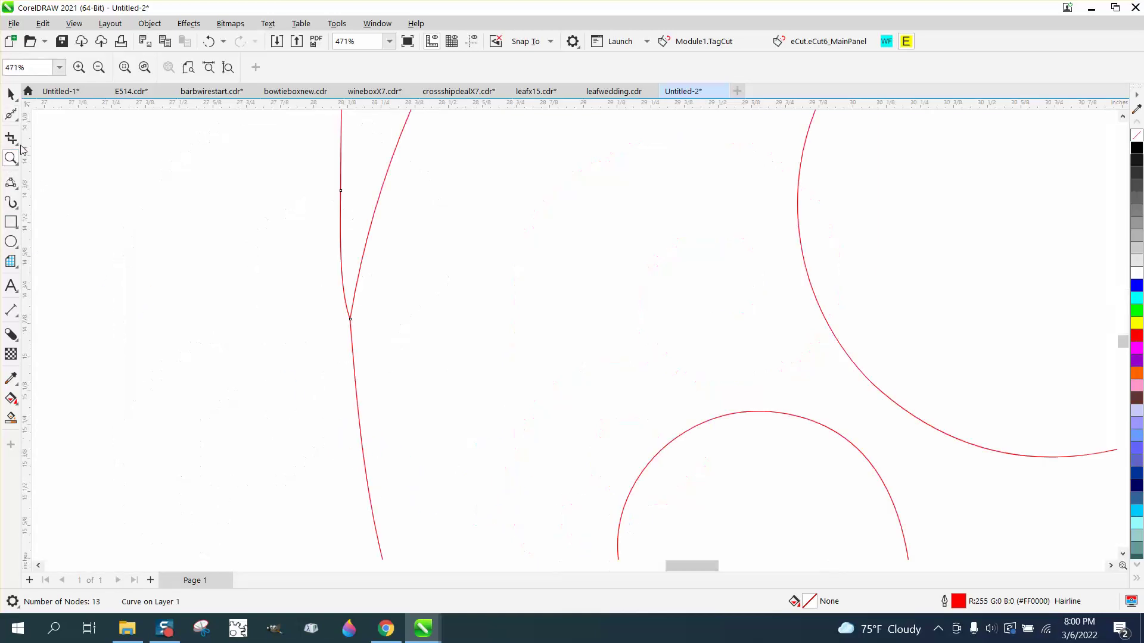
Delete the cusp node at the stem junction and drag a stem node to reshape it.
{"action": "left_click", "coordinate": [17, 119]}
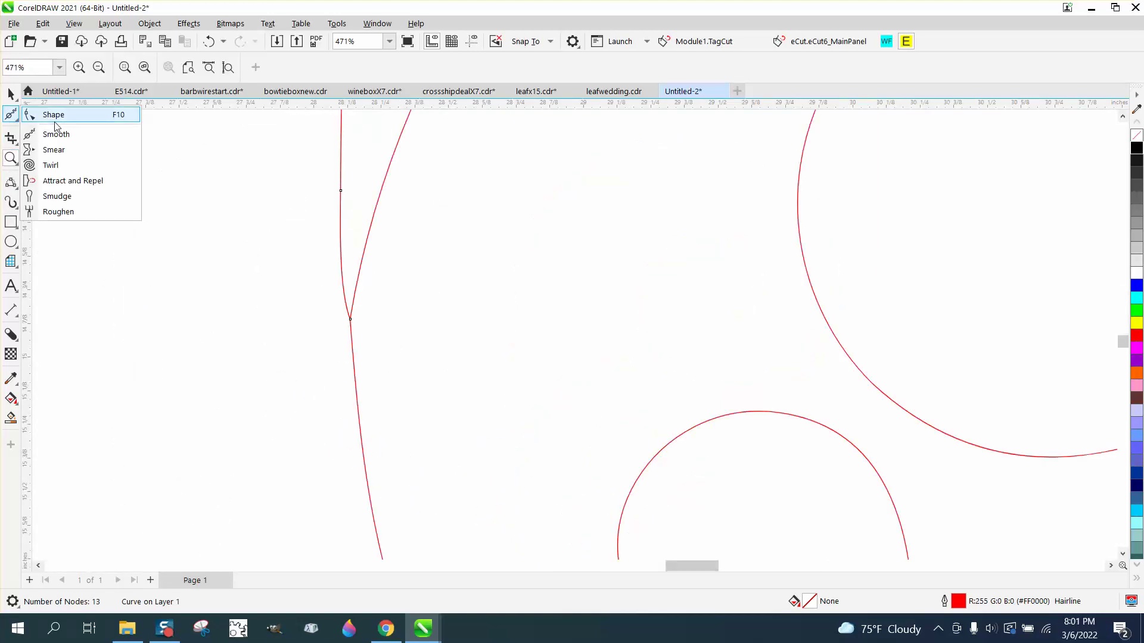
{"action": "left_click", "coordinate": [54, 115]}
{"action": "left_click", "coordinate": [348, 319]}
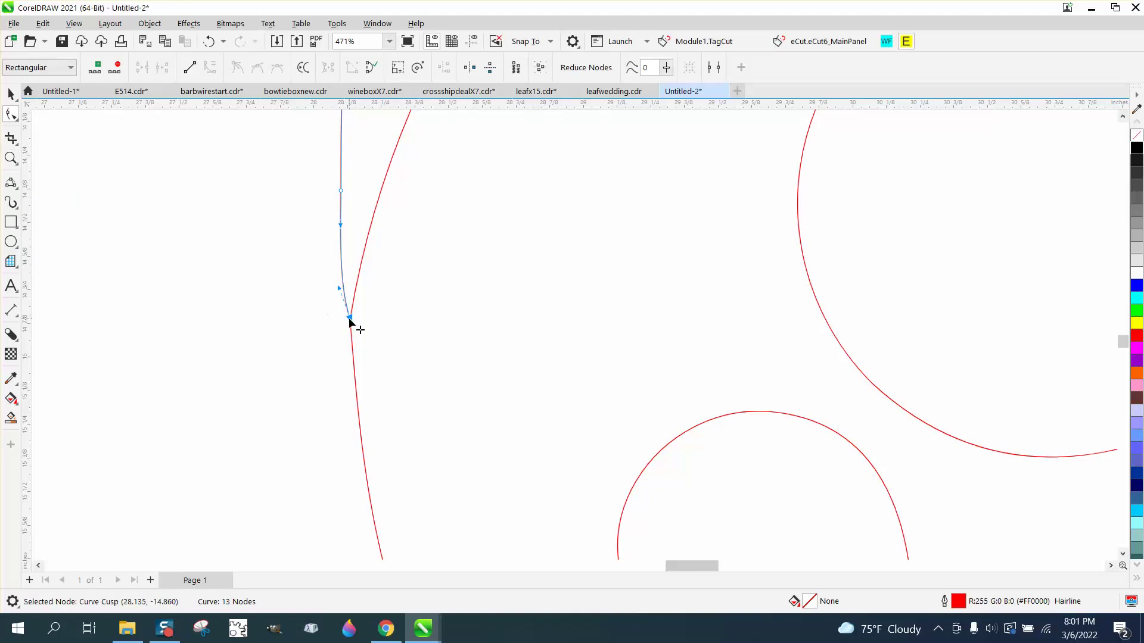
{"action": "key", "text": "Delete"}
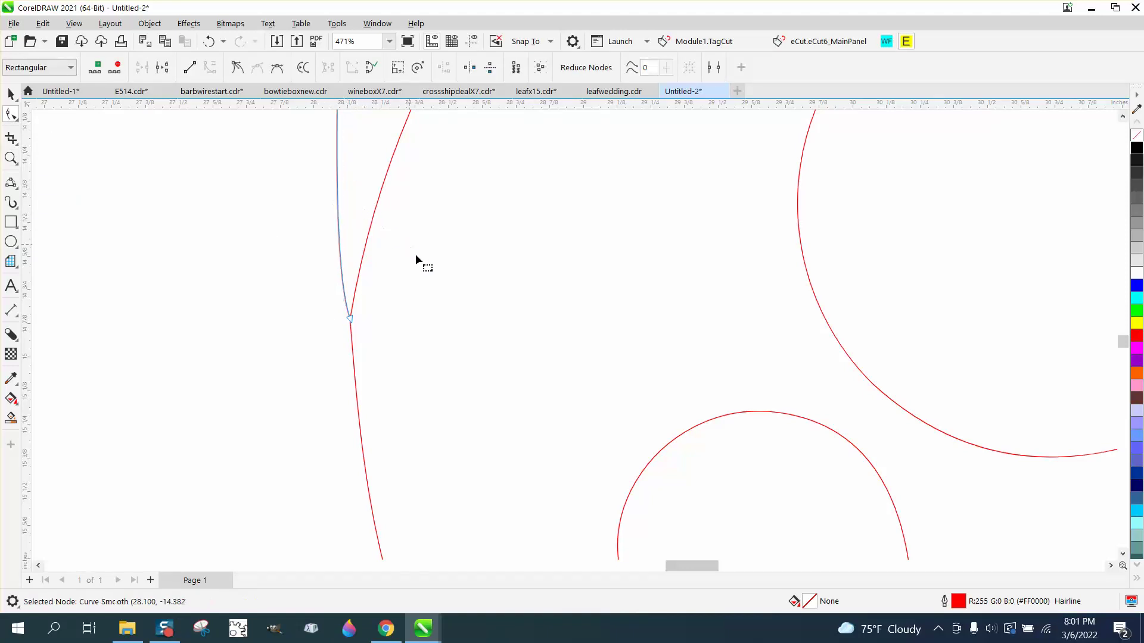
{"action": "scroll", "coordinate": [416, 254], "scroll_direction": "down", "scroll_amount": 5}
{"action": "left_click", "coordinate": [419, 295]}
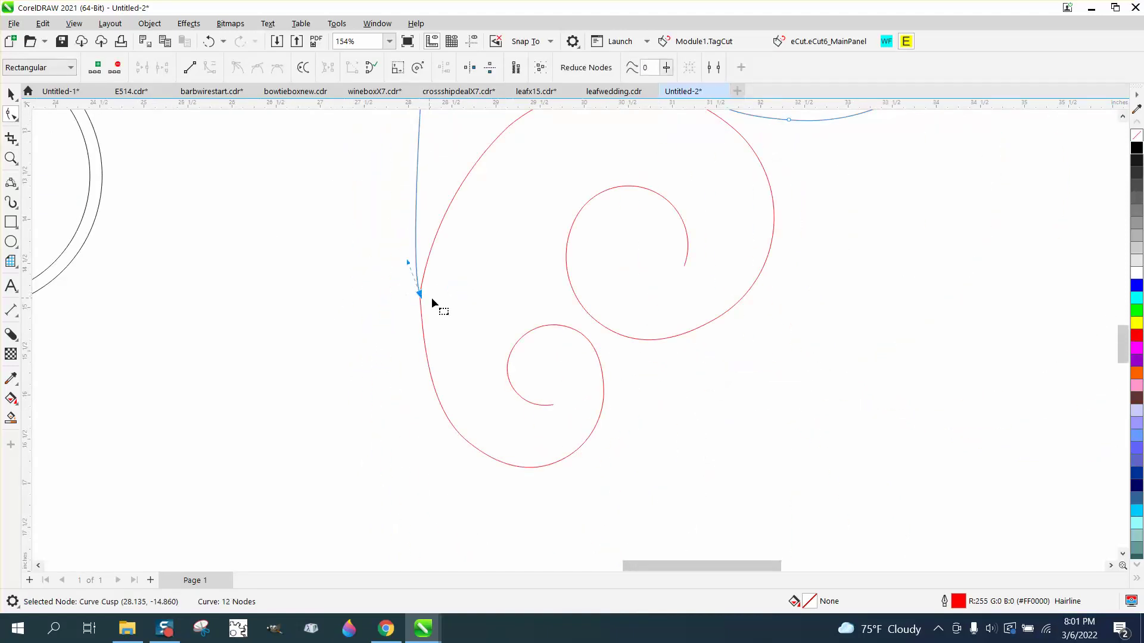
{"action": "scroll", "coordinate": [431, 296], "scroll_direction": "down", "scroll_amount": 2}
{"action": "mouse_move", "coordinate": [424, 285]}
{"action": "left_mouse_down"}
{"action": "mouse_move", "coordinate": [431, 301]}
{"action": "mouse_move", "coordinate": [429, 270]}
{"action": "mouse_move", "coordinate": [431, 300]}
{"action": "left_mouse_up"}
{"action": "scroll", "coordinate": [357, 305], "scroll_direction": "down", "scroll_amount": 1}
{"action": "left_click", "coordinate": [359, 307]}
{"action": "scroll", "coordinate": [405, 388], "scroll_direction": "down", "scroll_amount": 2}
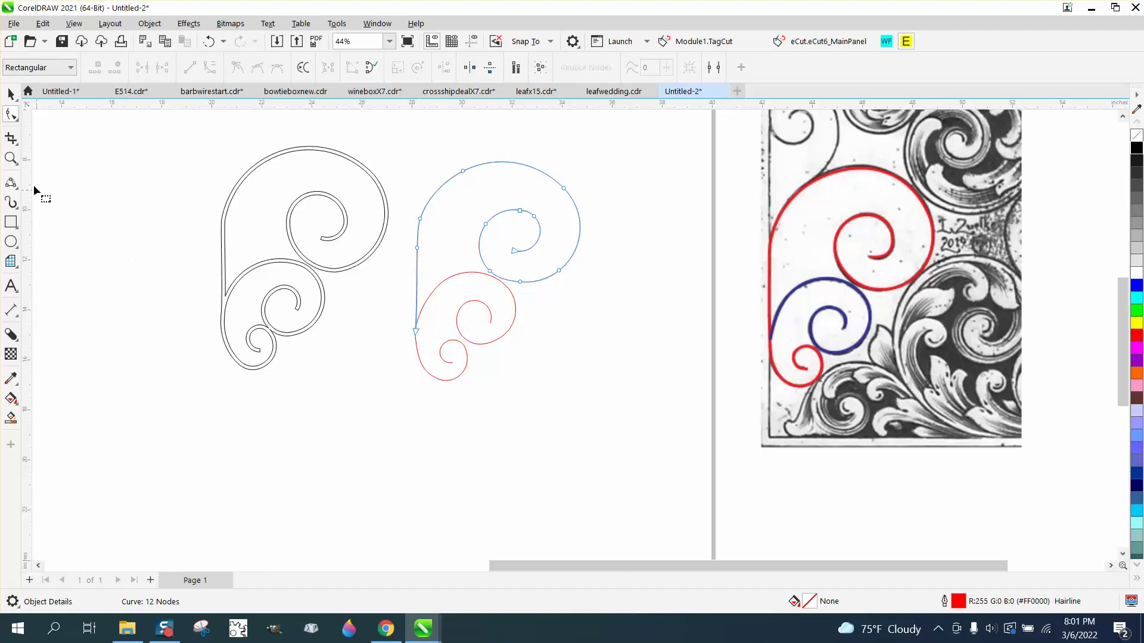
Zoom in on the upper spiral and shift a node on its outer arc.
{"action": "left_click", "coordinate": [10, 159]}
{"action": "left_click_drag", "start_coordinate": [644, 366], "coordinate": [643, 365]}
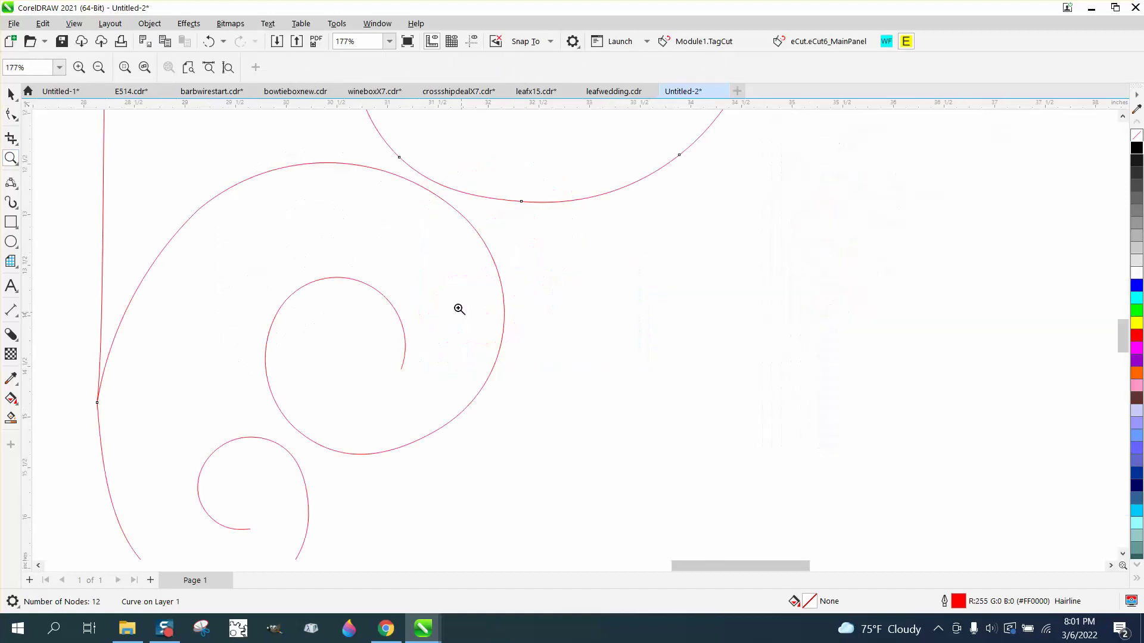
{"action": "left_click", "coordinate": [14, 116]}
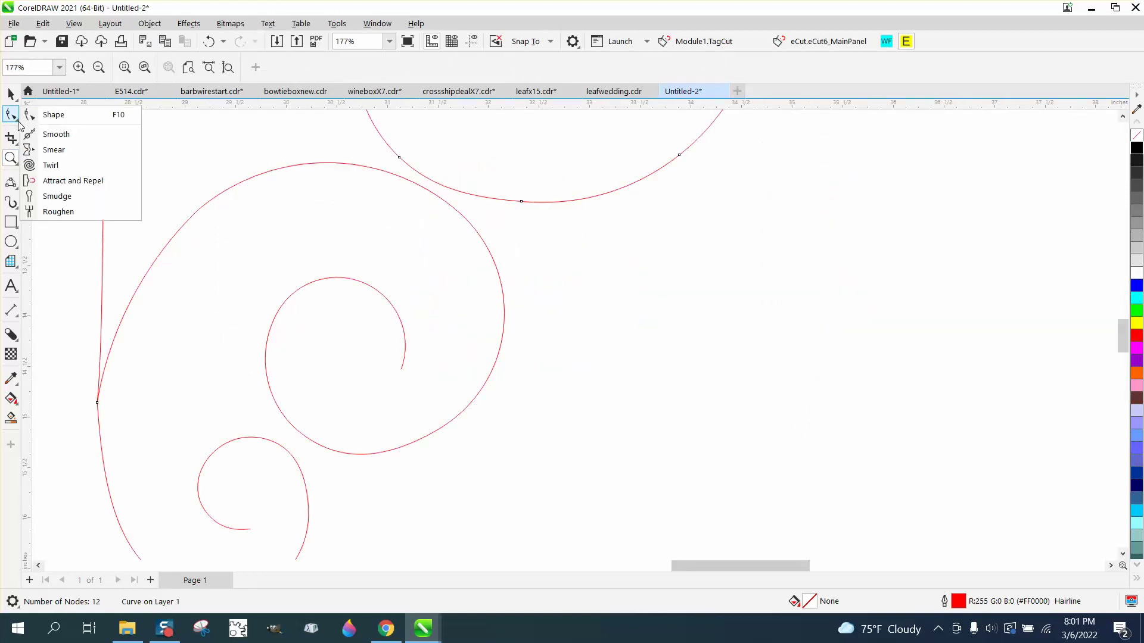
{"action": "left_click", "coordinate": [54, 112]}
{"action": "left_click", "coordinate": [359, 166]}
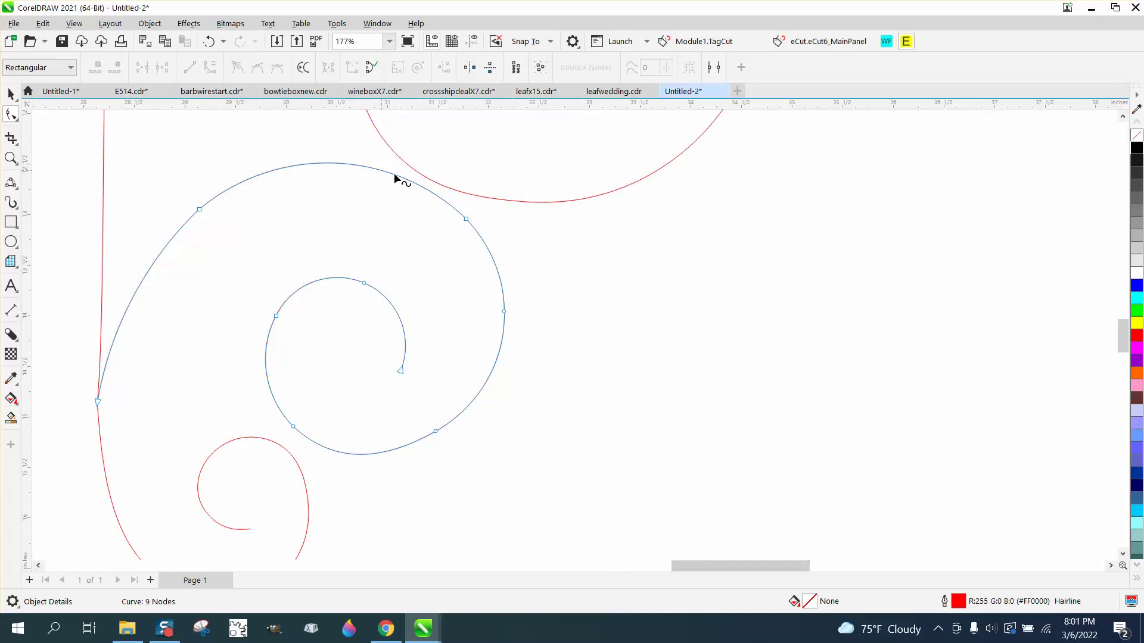
{"action": "left_click_drag", "start_coordinate": [468, 222], "coordinate": [462, 233]}
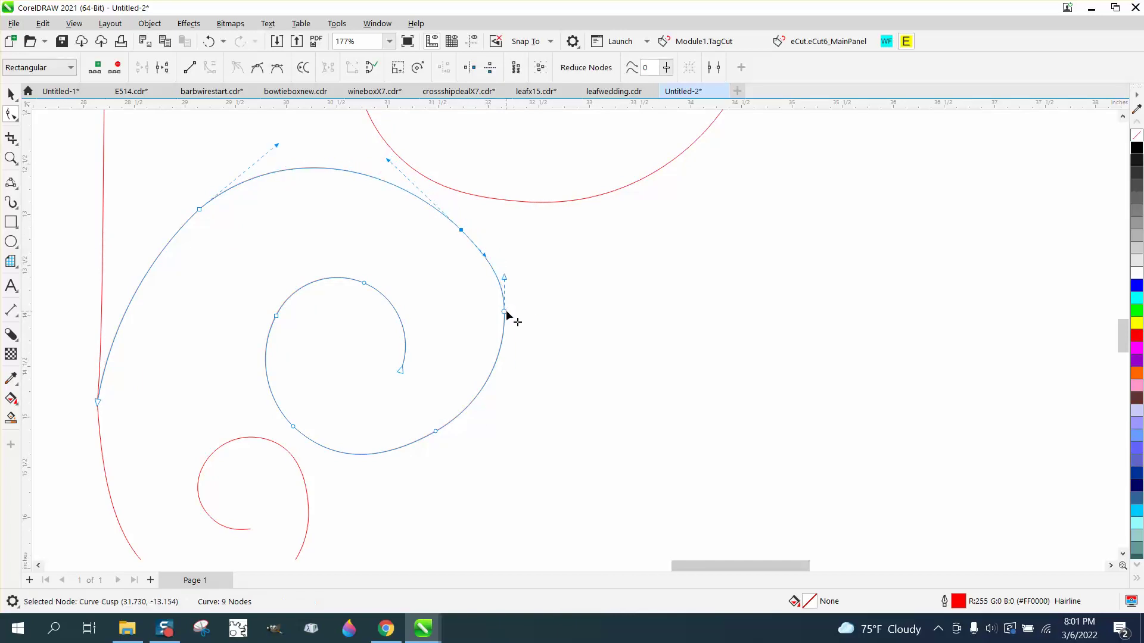
Lower the outer spiral's right node, make it a cusp, and adjust its lower handle.
{"action": "left_click_drag", "start_coordinate": [505, 312], "coordinate": [501, 324]}
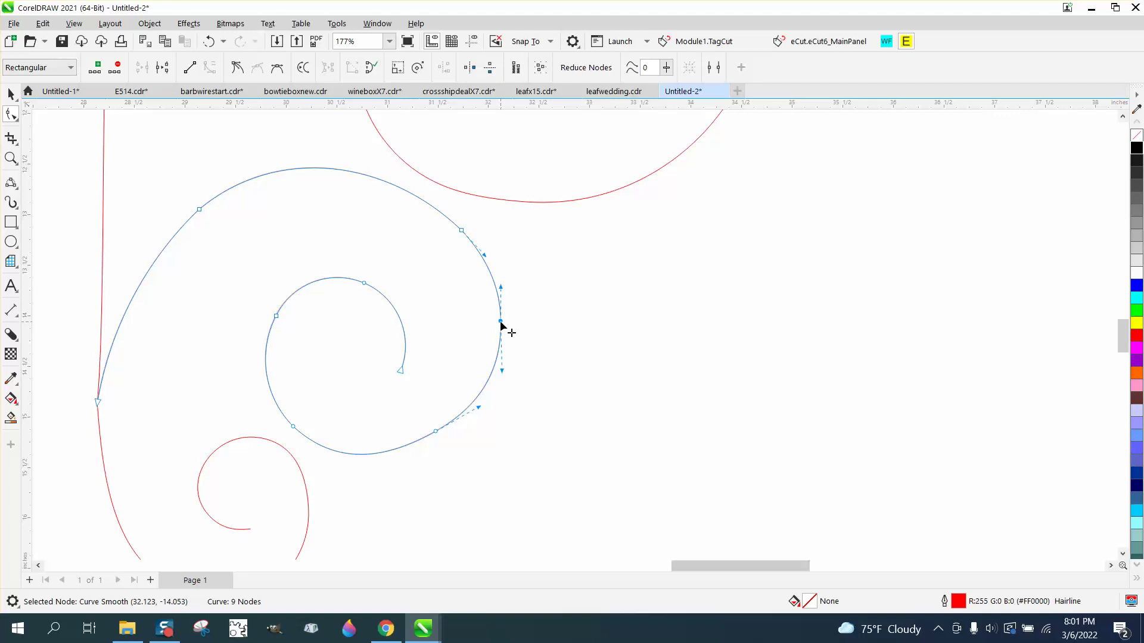
{"action": "right_click", "coordinate": [500, 322]}
{"action": "left_click", "coordinate": [538, 438]}
{"action": "left_click", "coordinate": [542, 411]}
{"action": "left_click", "coordinate": [501, 323]}
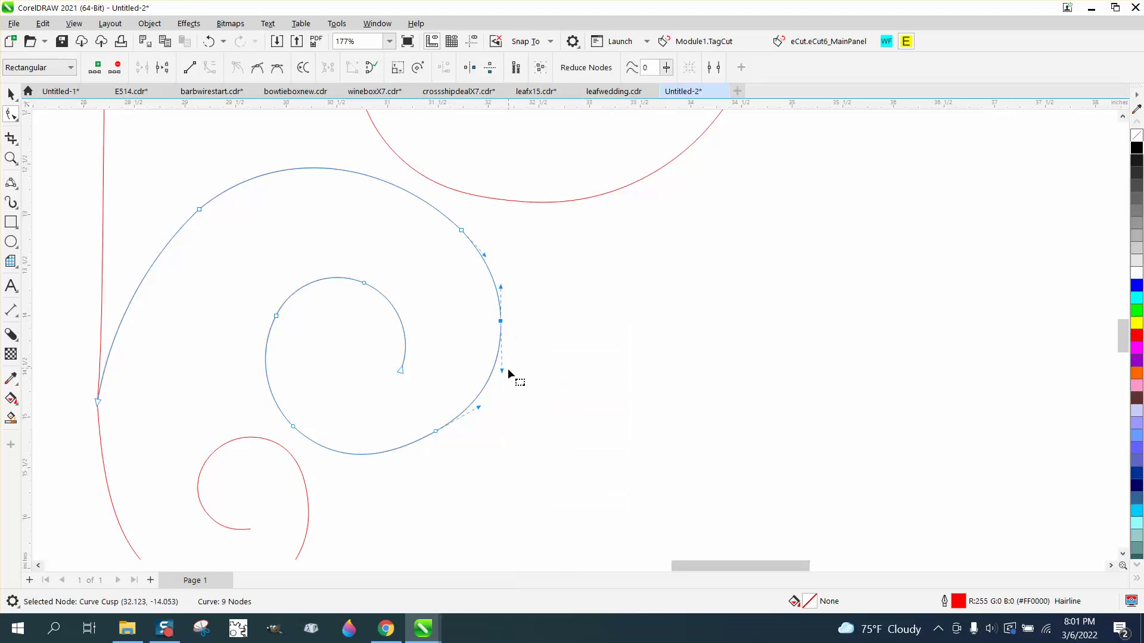
{"action": "mouse_move", "coordinate": [502, 372]}
{"action": "left_mouse_down"}
{"action": "mouse_move", "coordinate": [538, 373]}
{"action": "mouse_move", "coordinate": [467, 370]}
{"action": "mouse_move", "coordinate": [451, 354]}
{"action": "mouse_move", "coordinate": [506, 375]}
{"action": "left_mouse_up"}
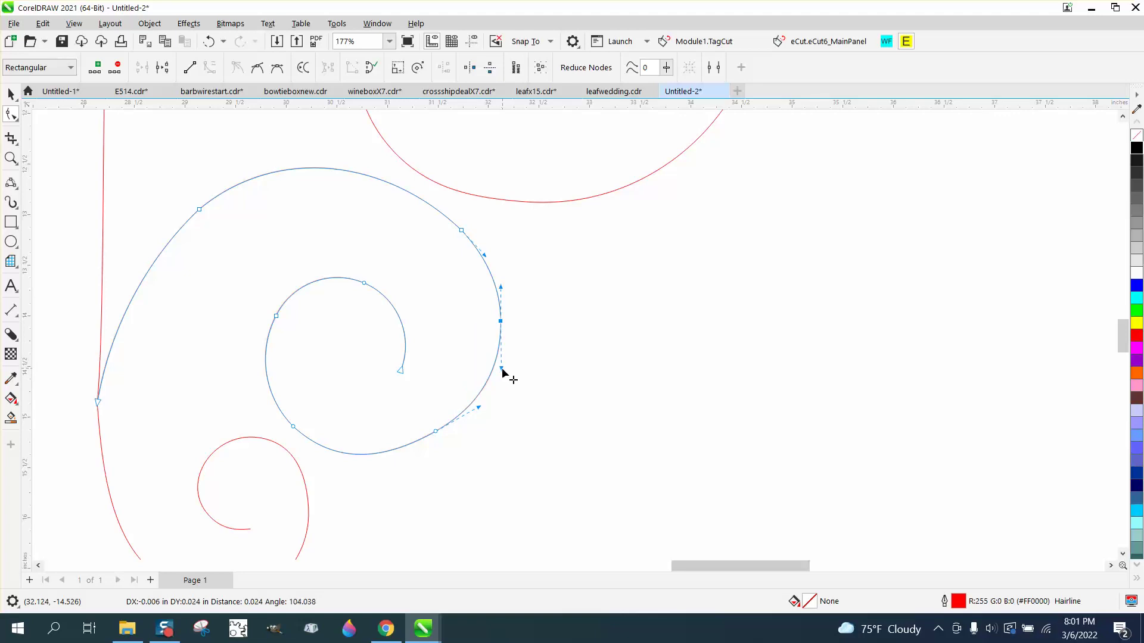
{"action": "left_click", "coordinate": [530, 340]}
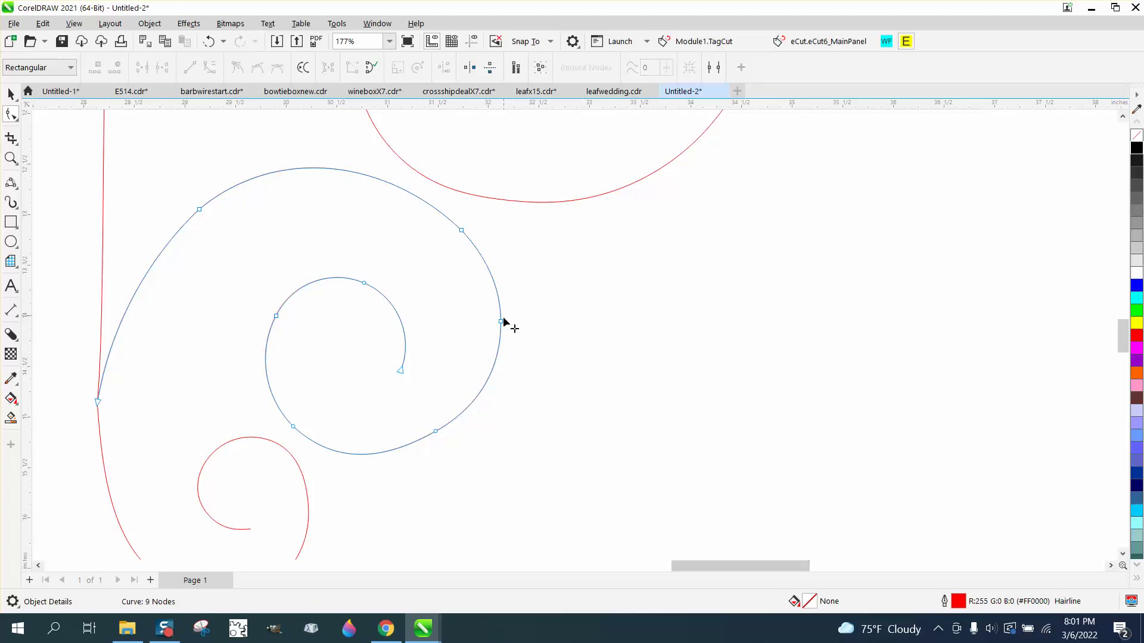
Zoom in and reshape the lower spiral's outer arc and upper-left node handles.
{"action": "left_click", "coordinate": [10, 159]}
{"action": "left_click_drag", "start_coordinate": [671, 416], "coordinate": [671, 415]}
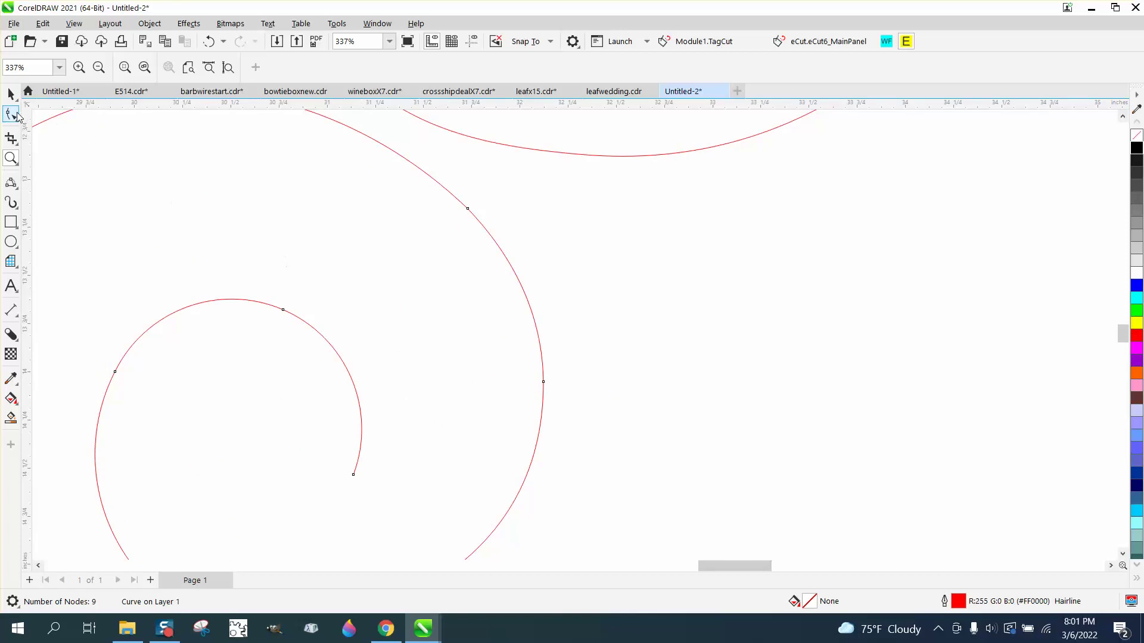
{"action": "left_click", "coordinate": [11, 113]}
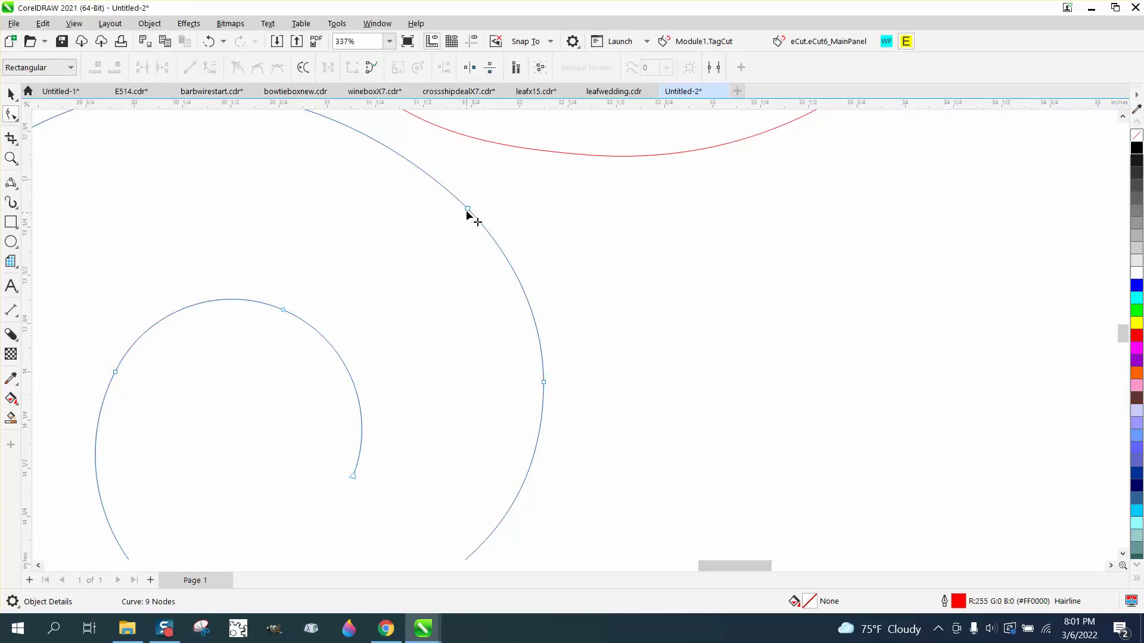
{"action": "left_click", "coordinate": [467, 210]}
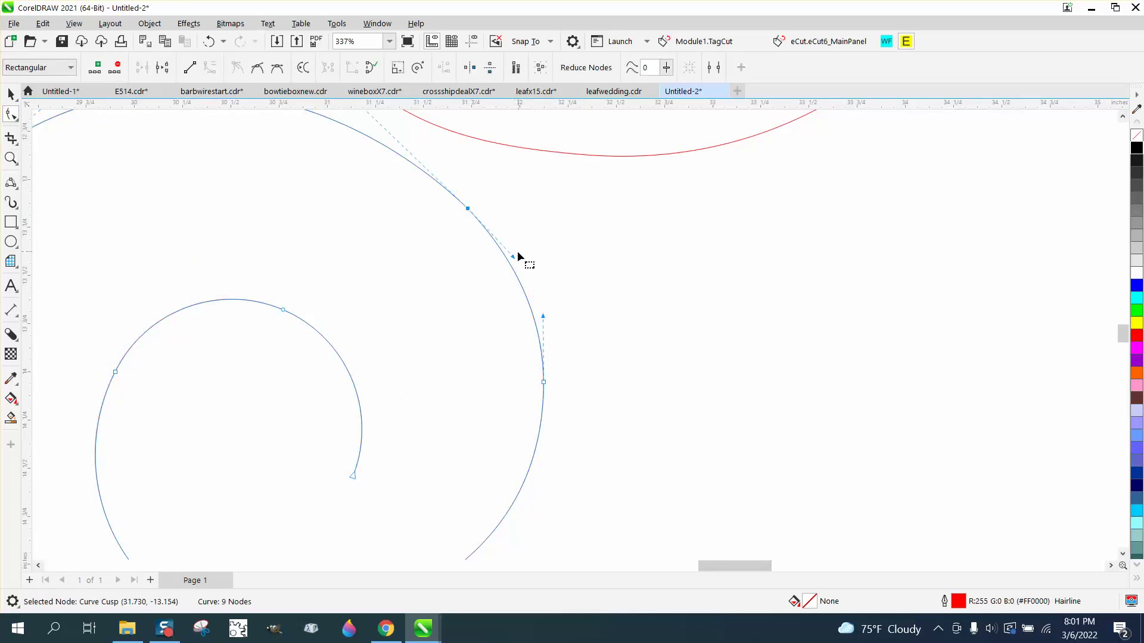
{"action": "mouse_move", "coordinate": [517, 256]}
{"action": "left_mouse_down"}
{"action": "mouse_move", "coordinate": [539, 233]}
{"action": "mouse_move", "coordinate": [513, 271]}
{"action": "mouse_move", "coordinate": [524, 273]}
{"action": "left_mouse_up"}
{"action": "scroll", "coordinate": [605, 334], "scroll_direction": "down", "scroll_amount": 2}
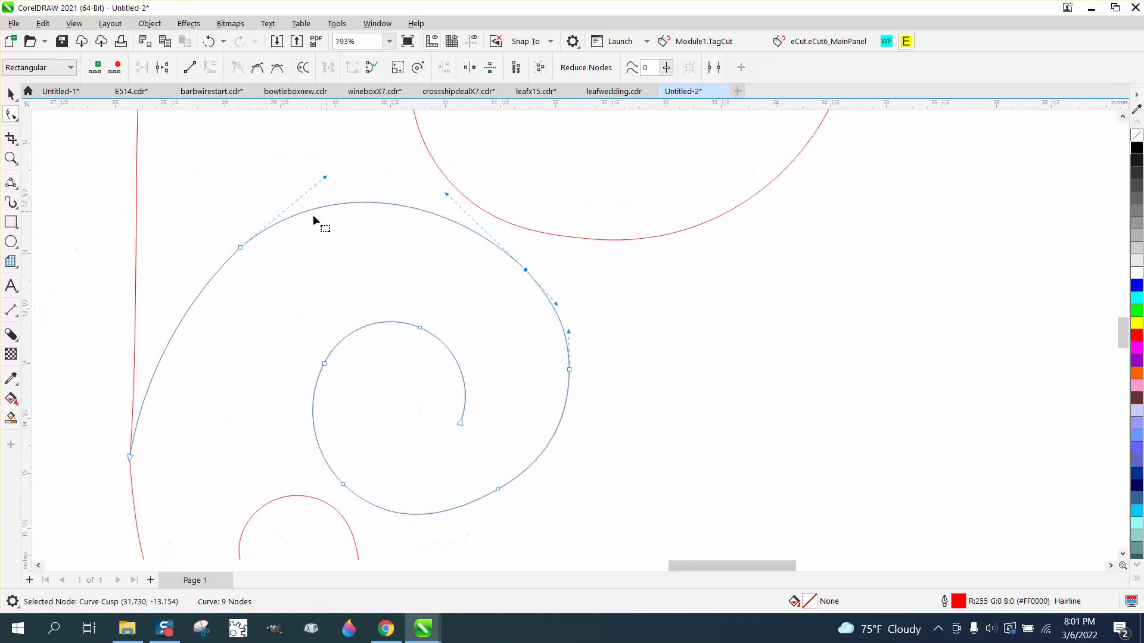
{"action": "left_click", "coordinate": [239, 249]}
{"action": "left_click_drag", "start_coordinate": [180, 306], "coordinate": [201, 331]}
Delete the extra node on the spiral's upper-left arc and adjust the upper-right node's handle.
{"action": "scroll", "coordinate": [321, 265], "scroll_direction": "down", "scroll_amount": 1}
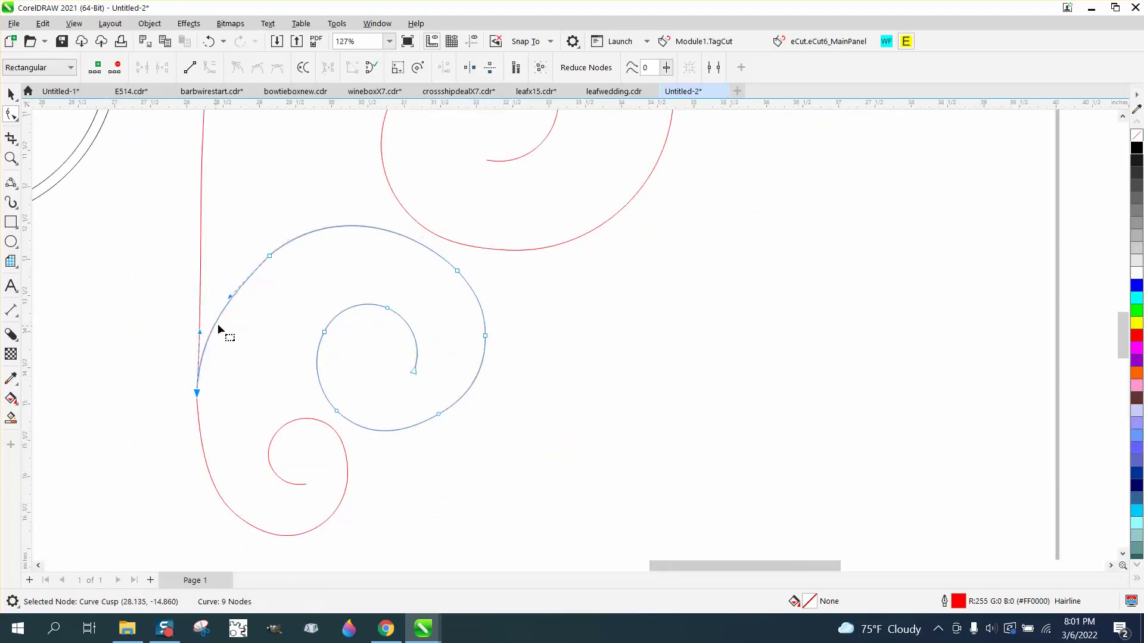
{"action": "left_click", "coordinate": [270, 257]}
{"action": "key", "text": "Delete"}
{"action": "scroll", "coordinate": [281, 262], "scroll_direction": "down", "scroll_amount": 1}
{"action": "scroll", "coordinate": [391, 269], "scroll_direction": "down", "scroll_amount": 1}
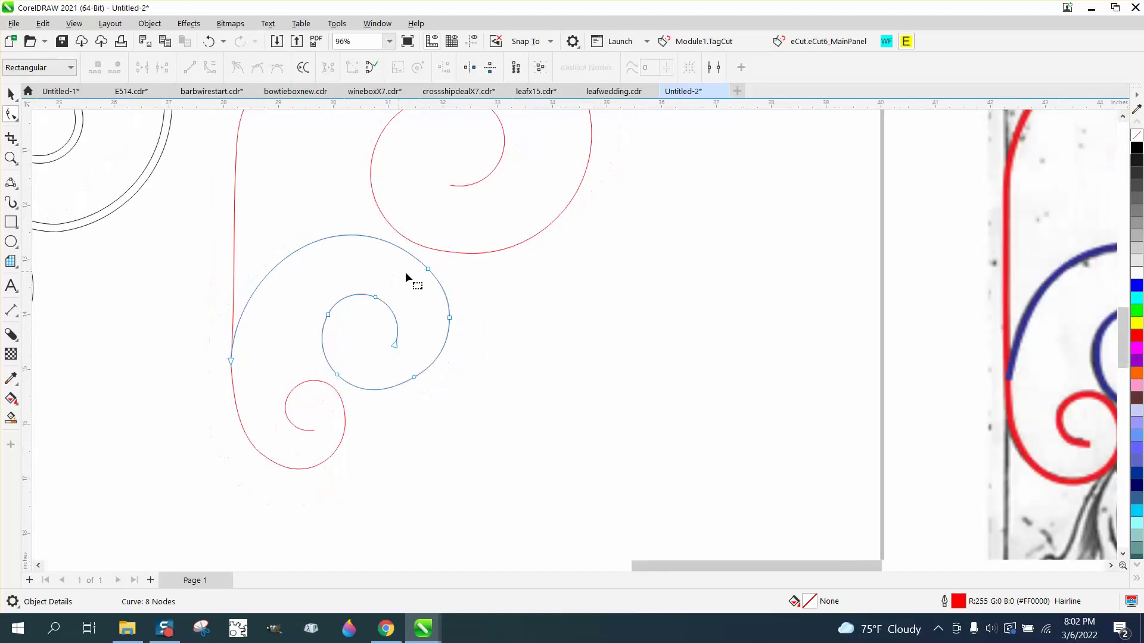
{"action": "left_click", "coordinate": [428, 269]}
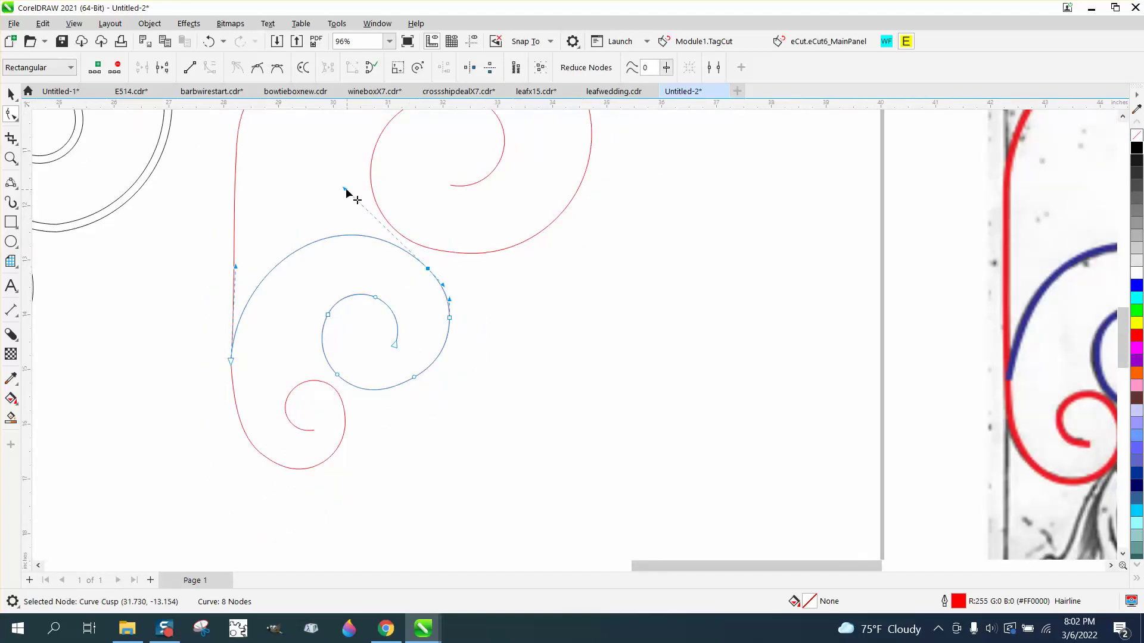
{"action": "left_click_drag", "start_coordinate": [345, 189], "coordinate": [342, 189]}
{"action": "scroll", "coordinate": [498, 342], "scroll_direction": "down", "scroll_amount": 5}
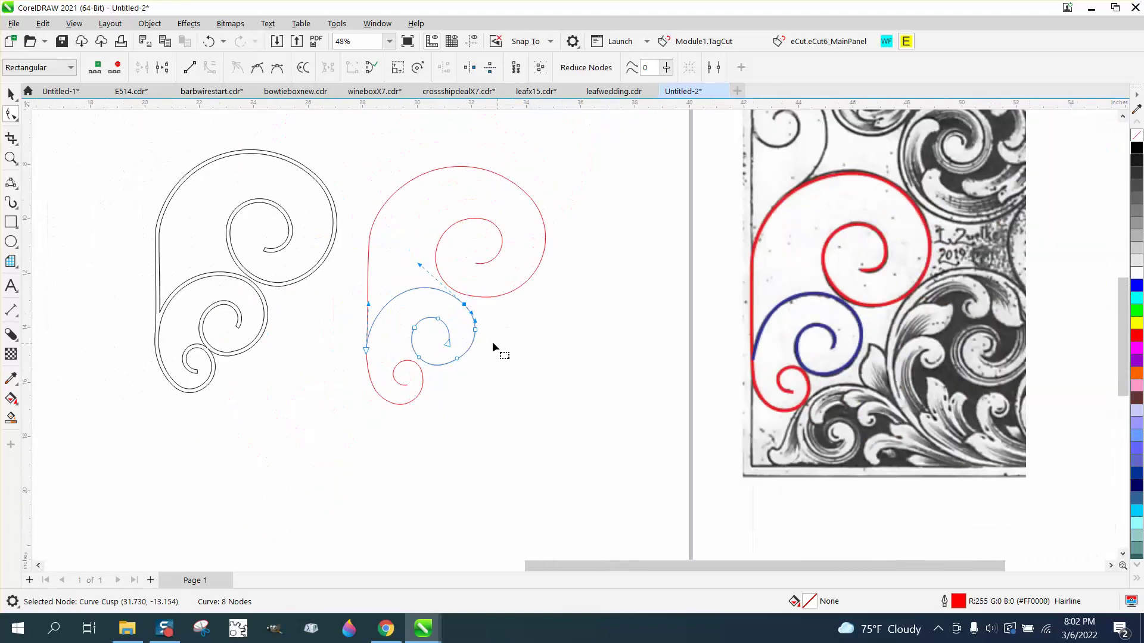
Select all three red scroll curves and set their outline width to 10.0 pt.
{"action": "left_click", "coordinate": [10, 93]}
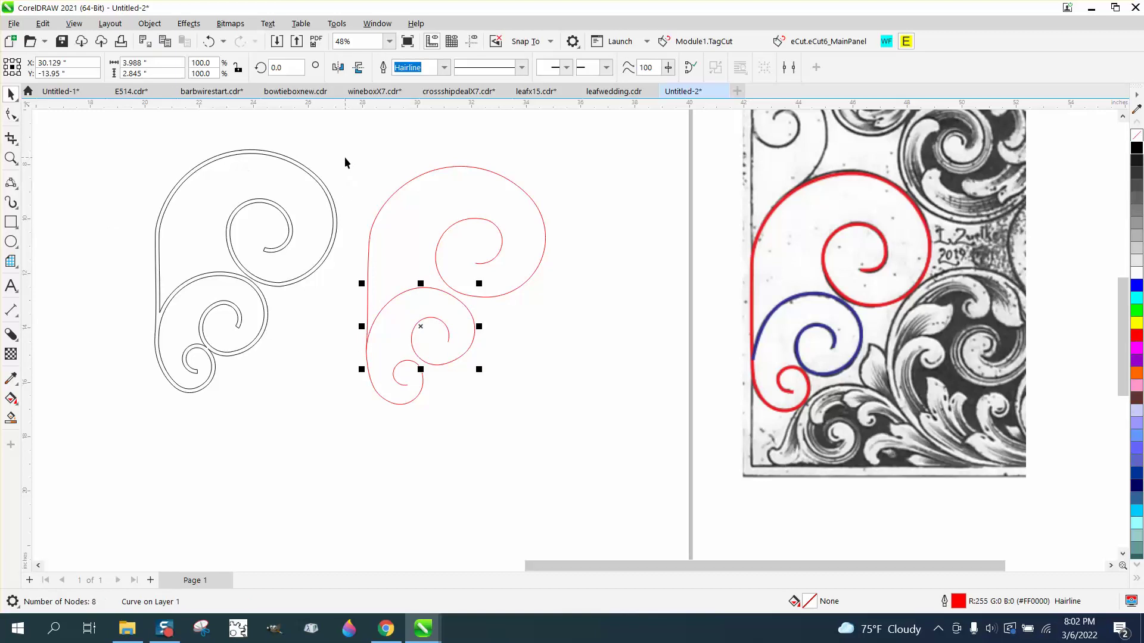
{"action": "left_click_drag", "start_coordinate": [604, 447], "coordinate": [606, 445]}
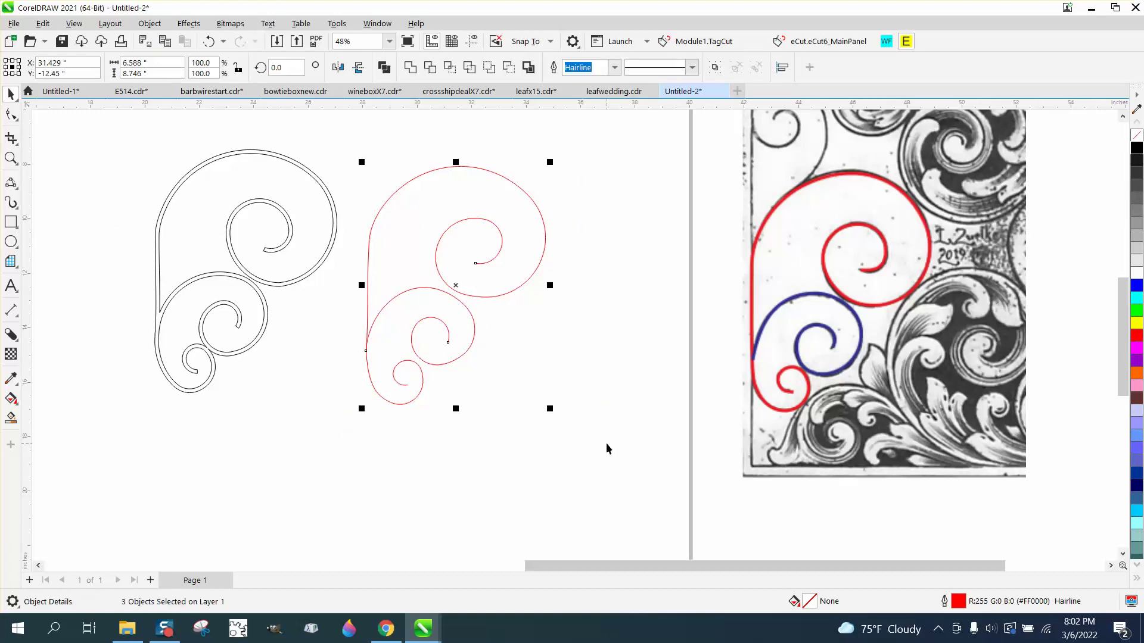
{"action": "left_click", "coordinate": [614, 67]}
{"action": "left_click", "coordinate": [577, 163]}
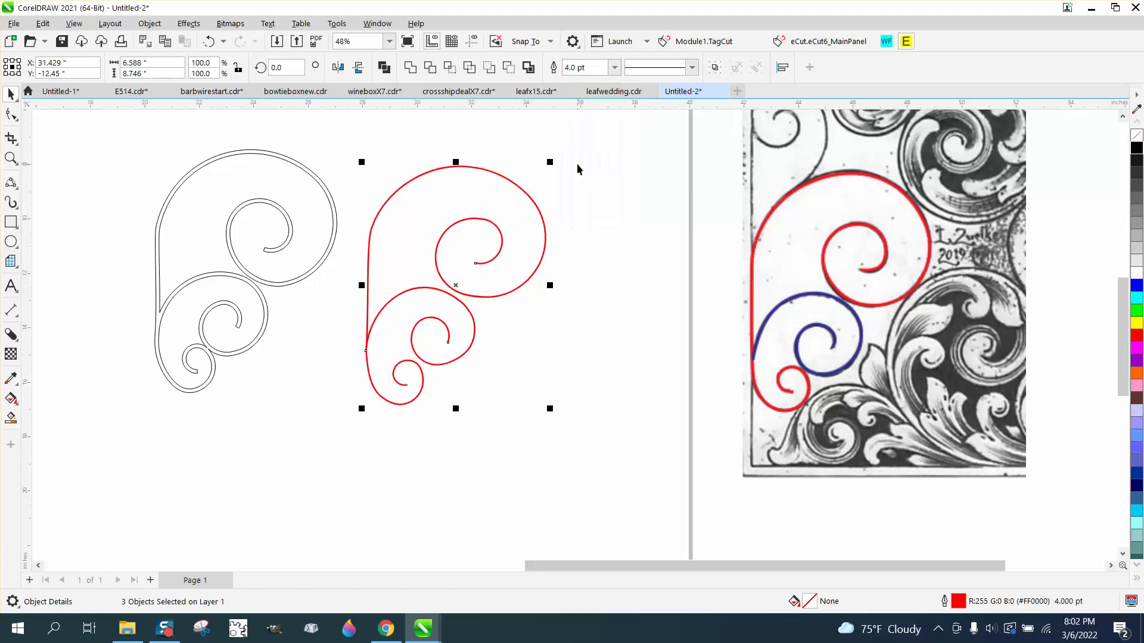
{"action": "left_click", "coordinate": [614, 68]}
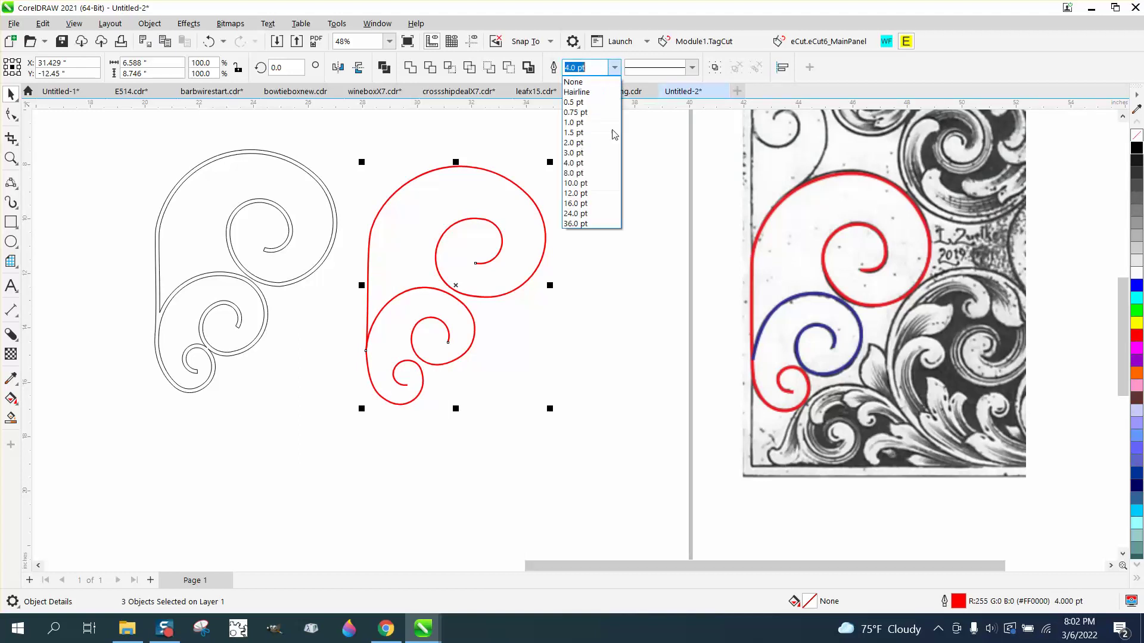
{"action": "left_click", "coordinate": [581, 185]}
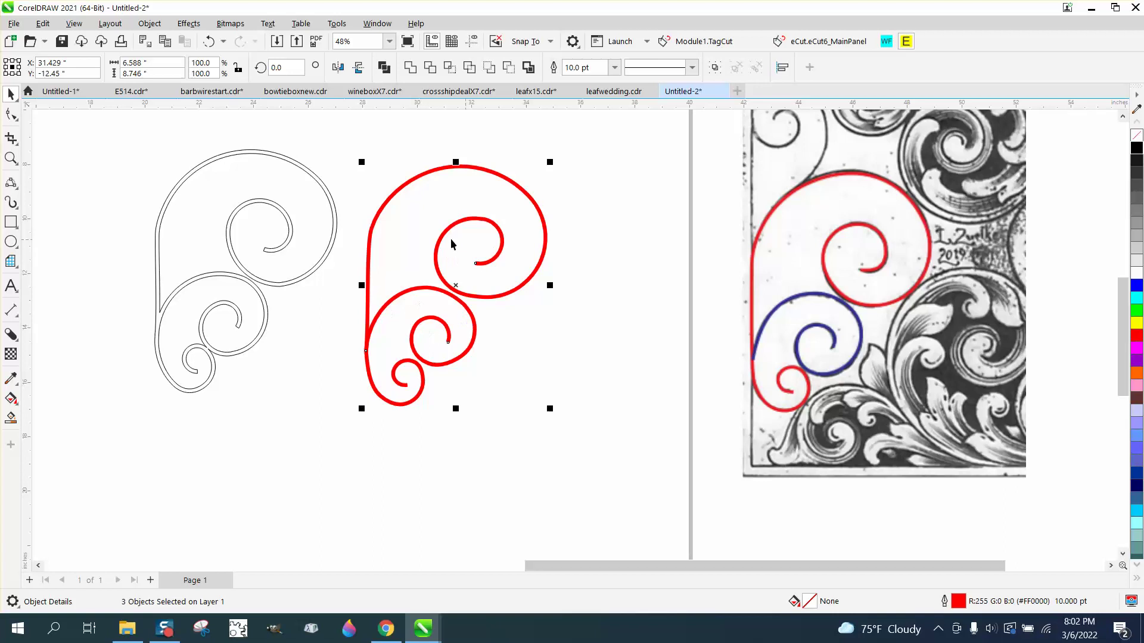
{"action": "left_click", "coordinate": [11, 158]}
Zoom in and delete the node at the top of the upper inner red spiral.
{"action": "left_click_drag", "start_coordinate": [522, 251], "coordinate": [575, 282]}
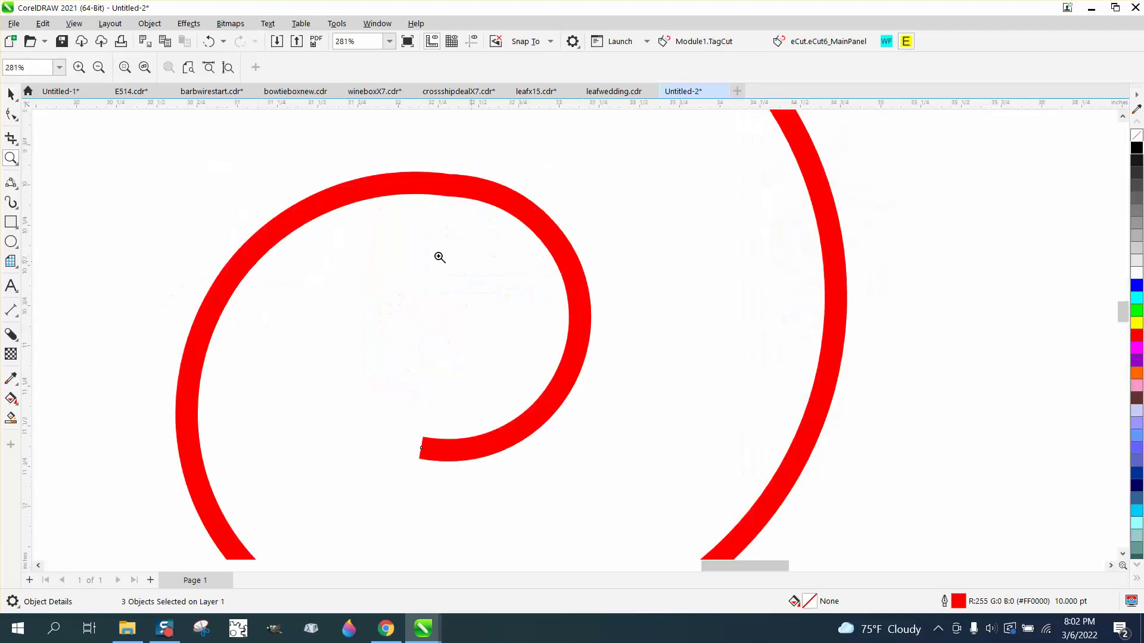
{"action": "left_click", "coordinate": [11, 114]}
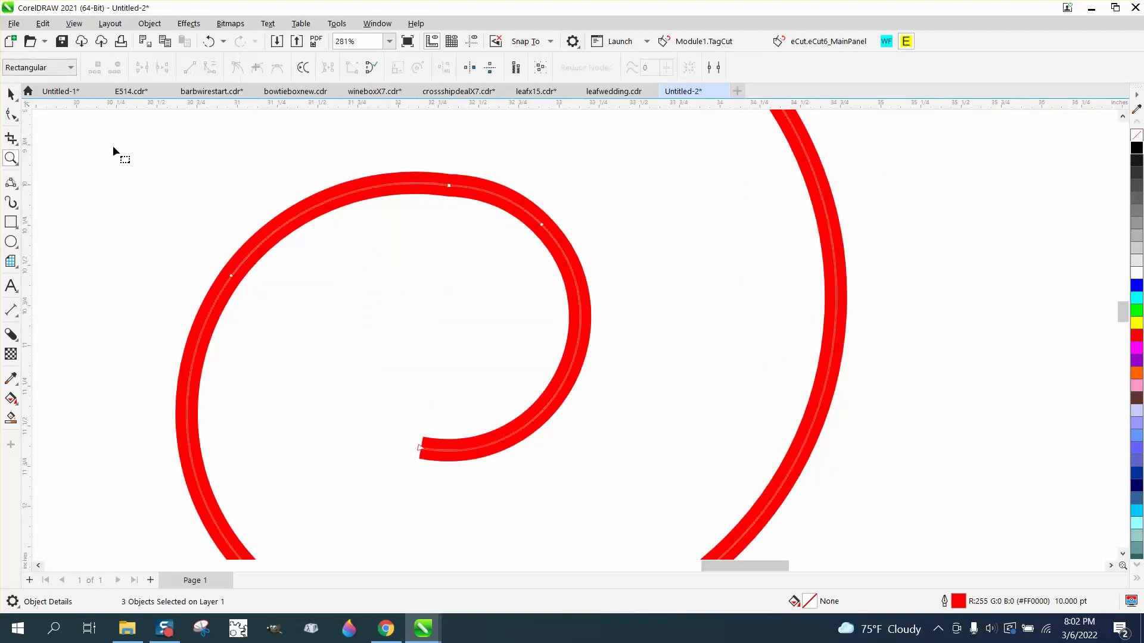
{"action": "left_click", "coordinate": [449, 186]}
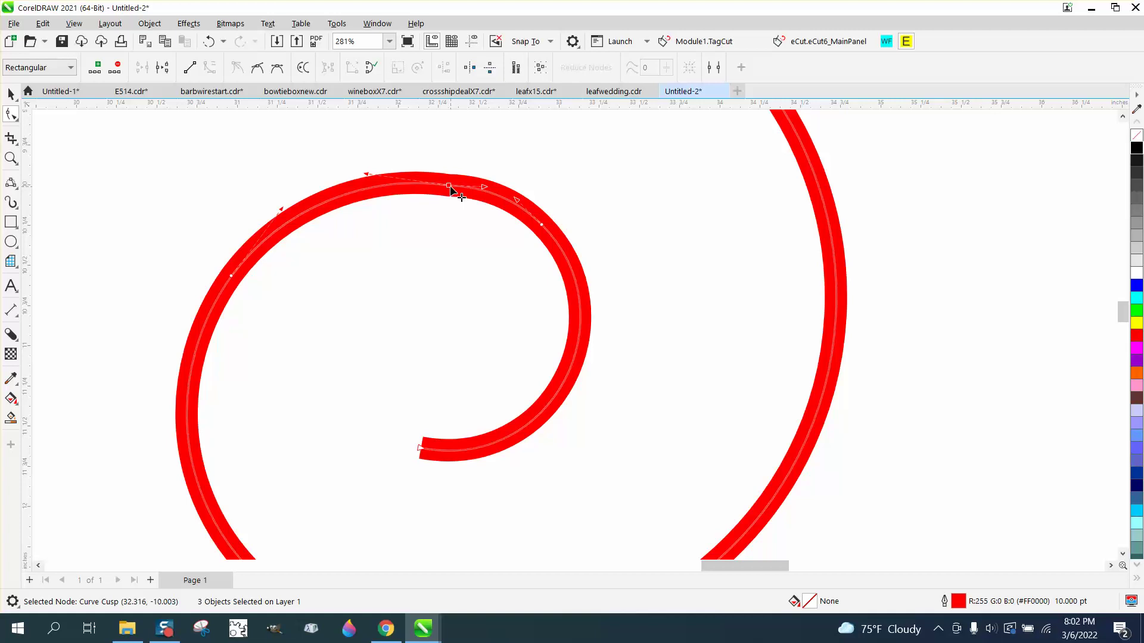
{"action": "key", "text": "Delete"}
{"action": "scroll", "coordinate": [450, 190], "scroll_direction": "down", "scroll_amount": 5}
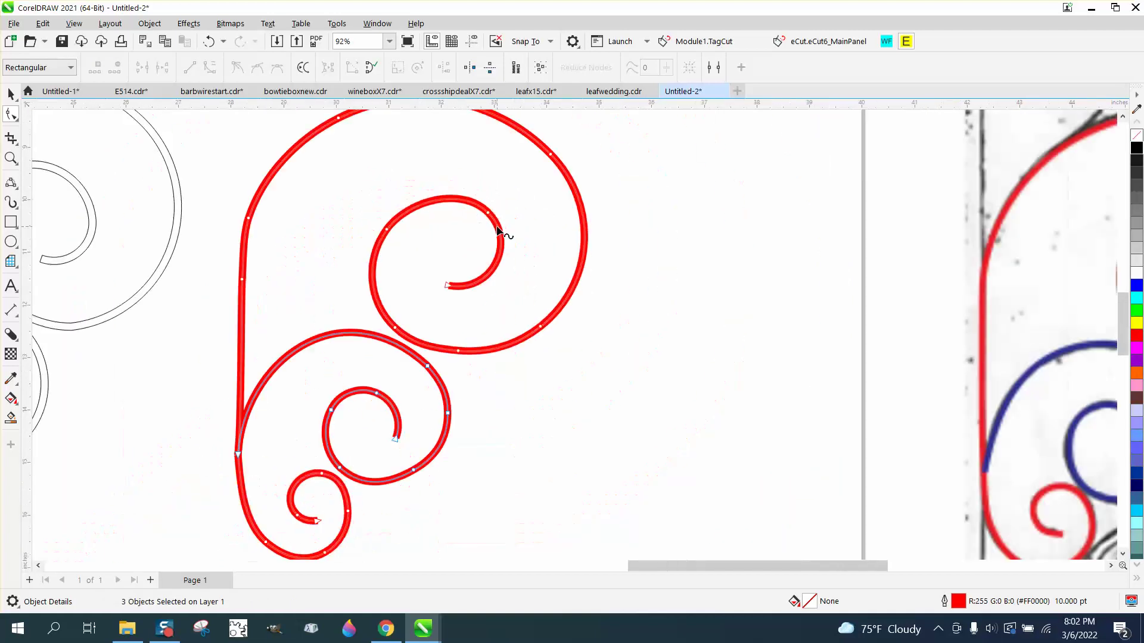
{"action": "key", "text": "space"}
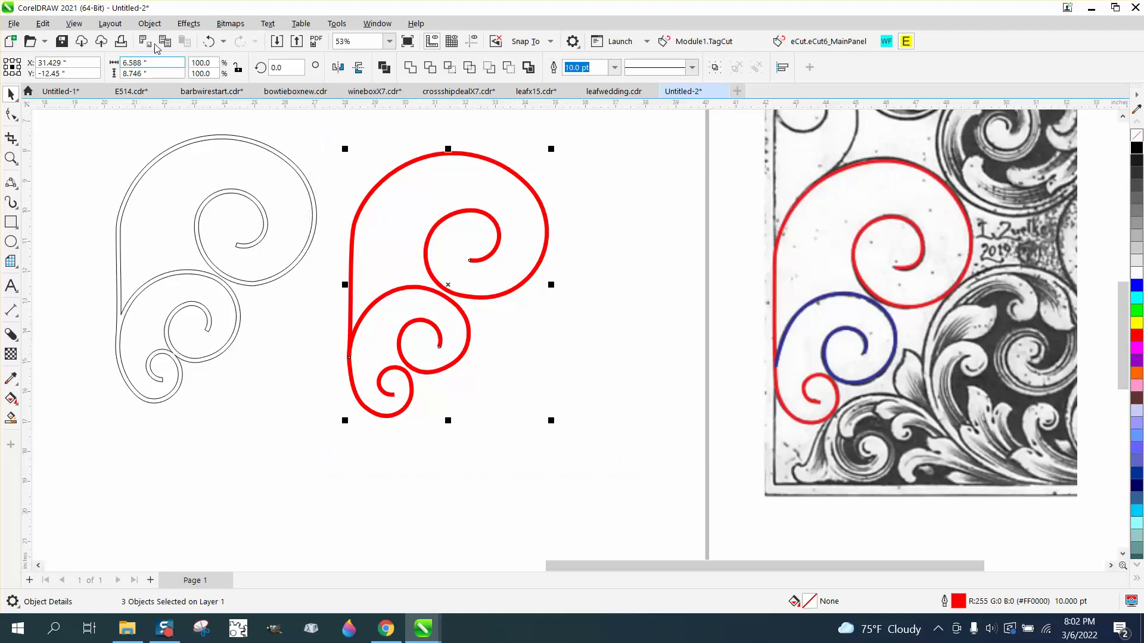
Convert the thick red outlines to objects with no fill and a red hairline outline.
{"action": "left_click", "coordinate": [149, 24]}
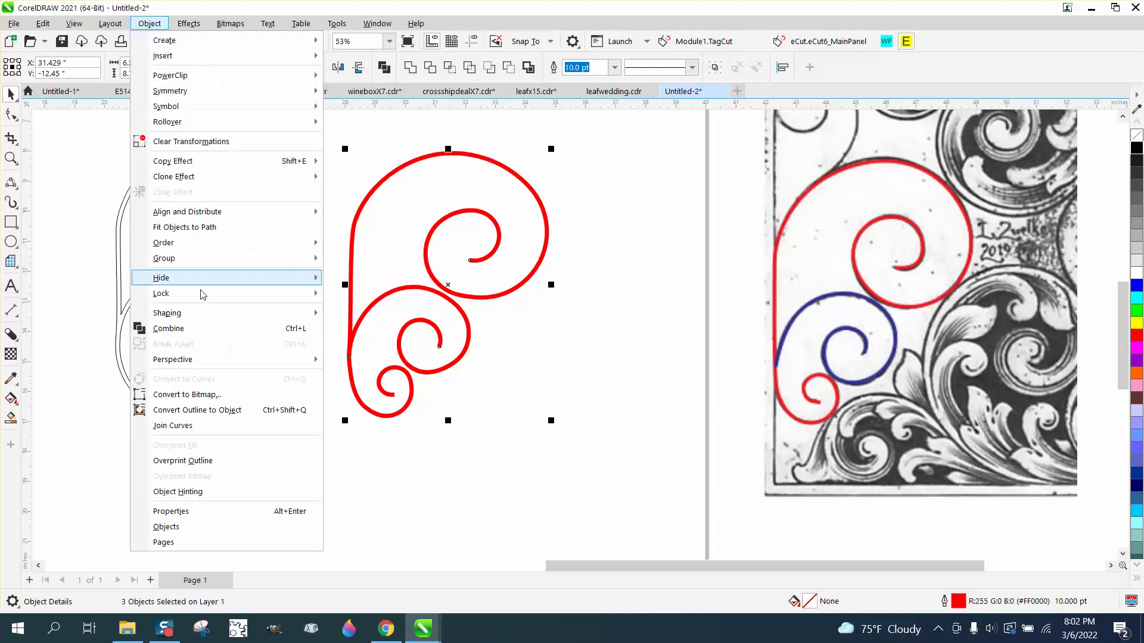
{"action": "left_click", "coordinate": [214, 411]}
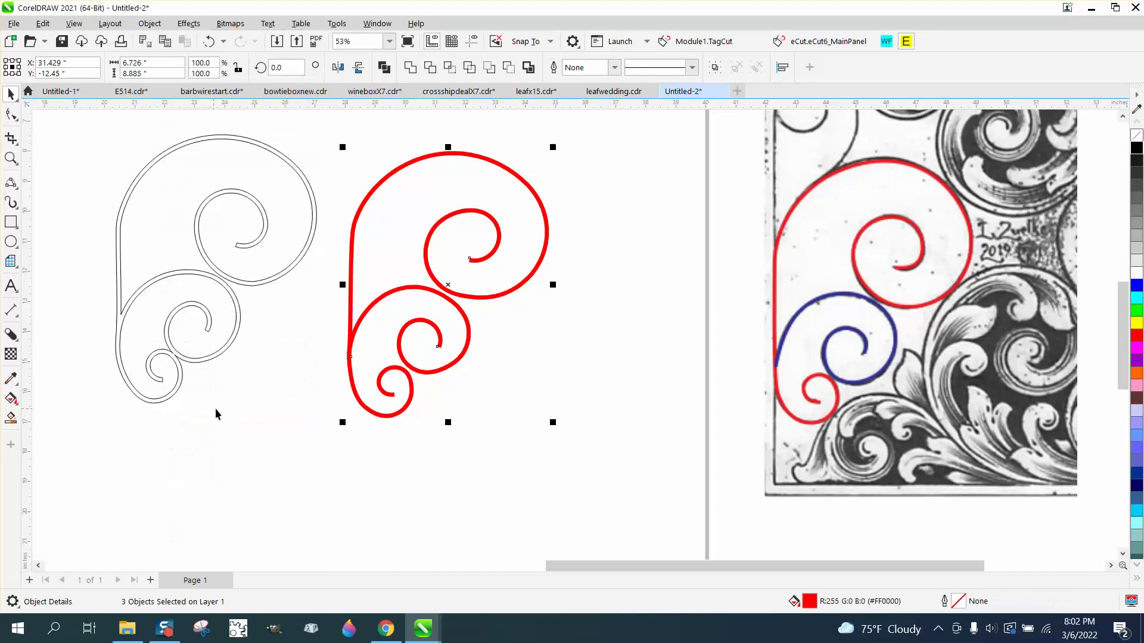
{"action": "left_click", "coordinate": [1136, 136]}
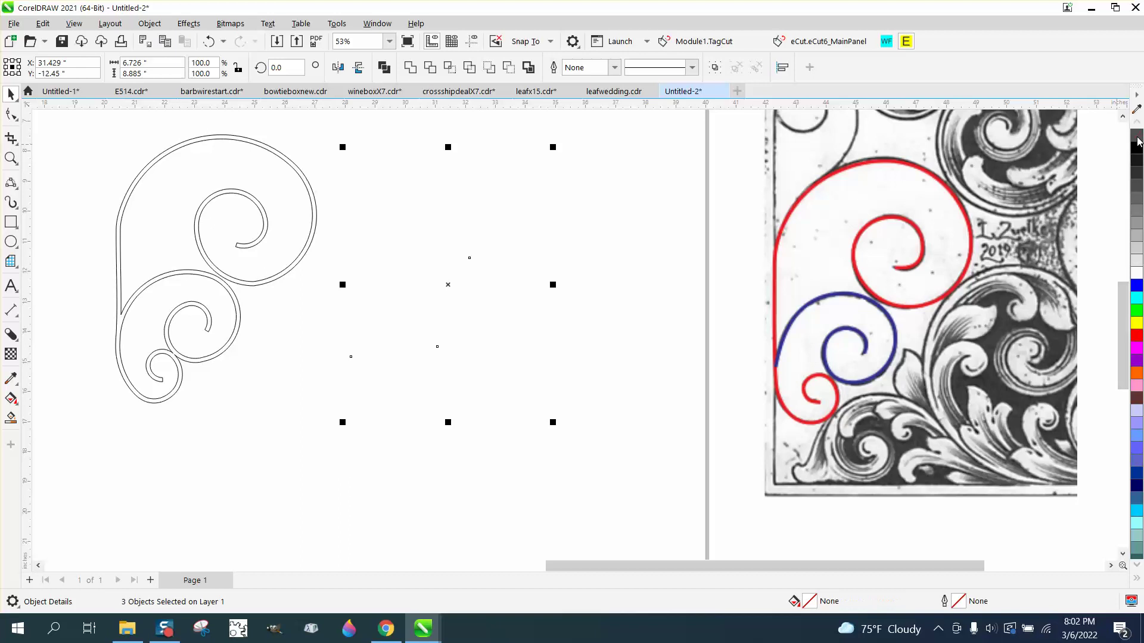
{"action": "right_click", "coordinate": [1136, 336]}
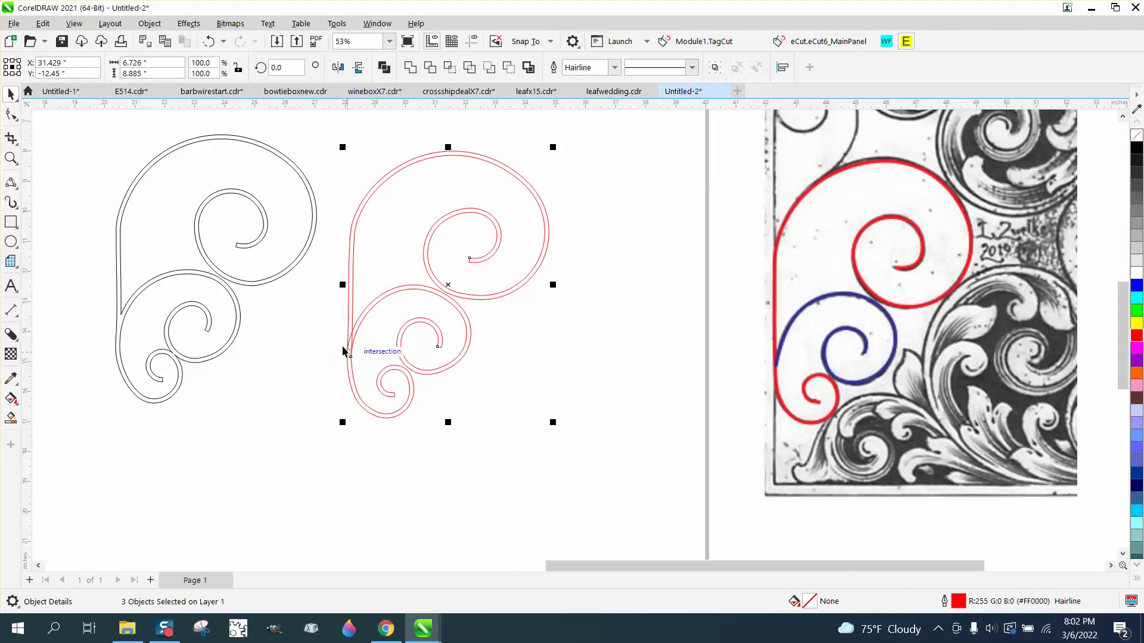
Select the three red outline shapes and weld them into one curve.
{"action": "left_click", "coordinate": [11, 158]}
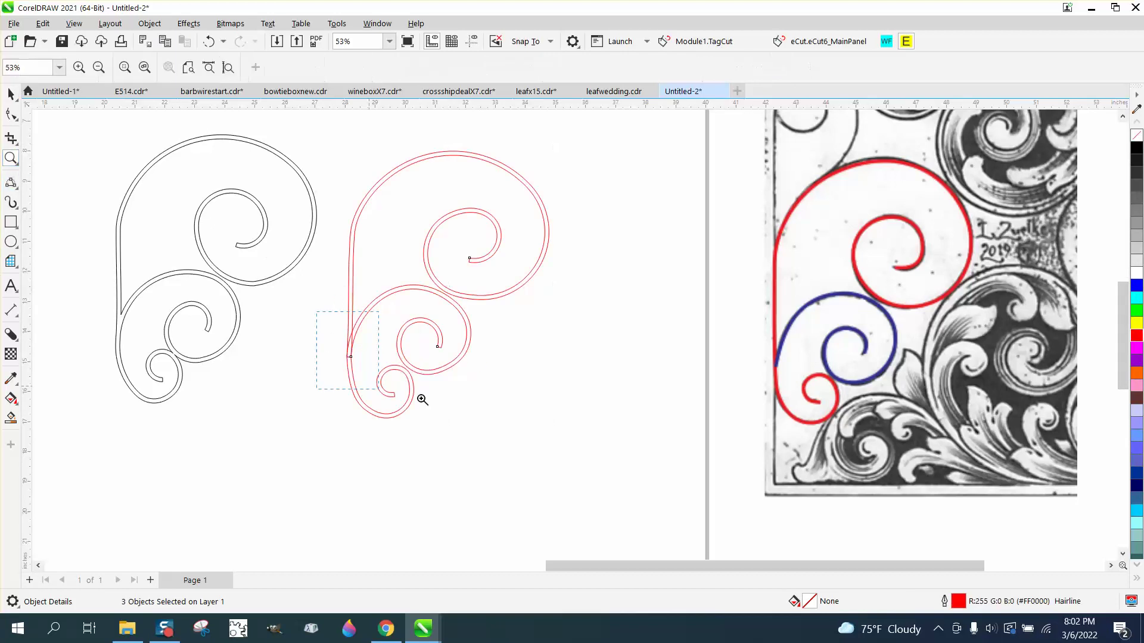
{"action": "left_click_drag", "start_coordinate": [422, 399], "coordinate": [466, 409]}
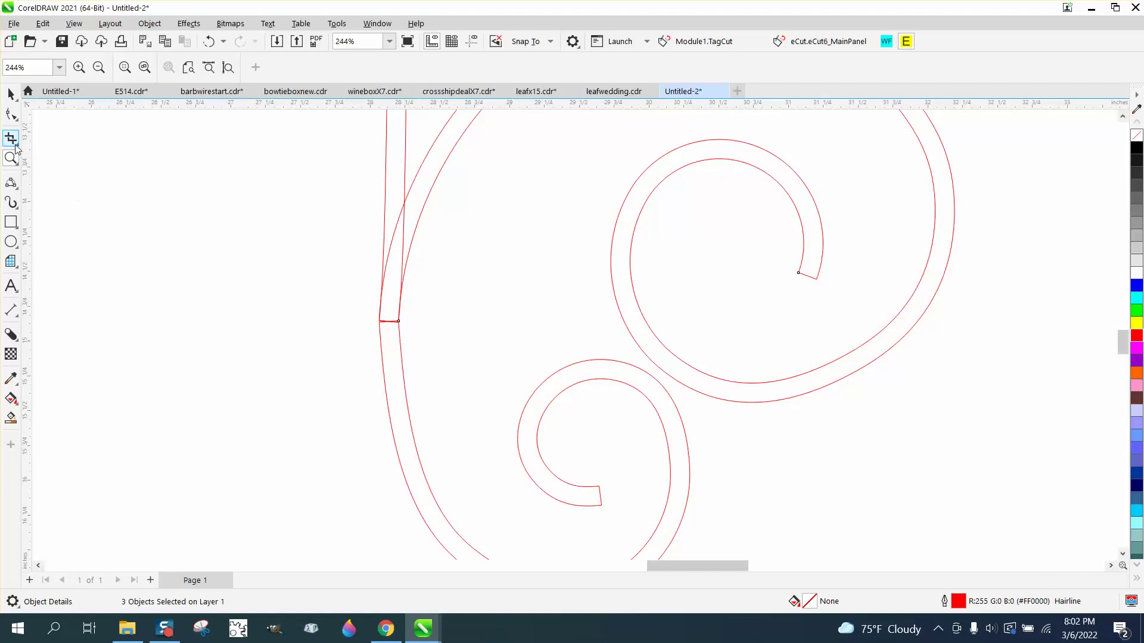
{"action": "scroll", "coordinate": [87, 176], "scroll_direction": "down", "scroll_amount": 2}
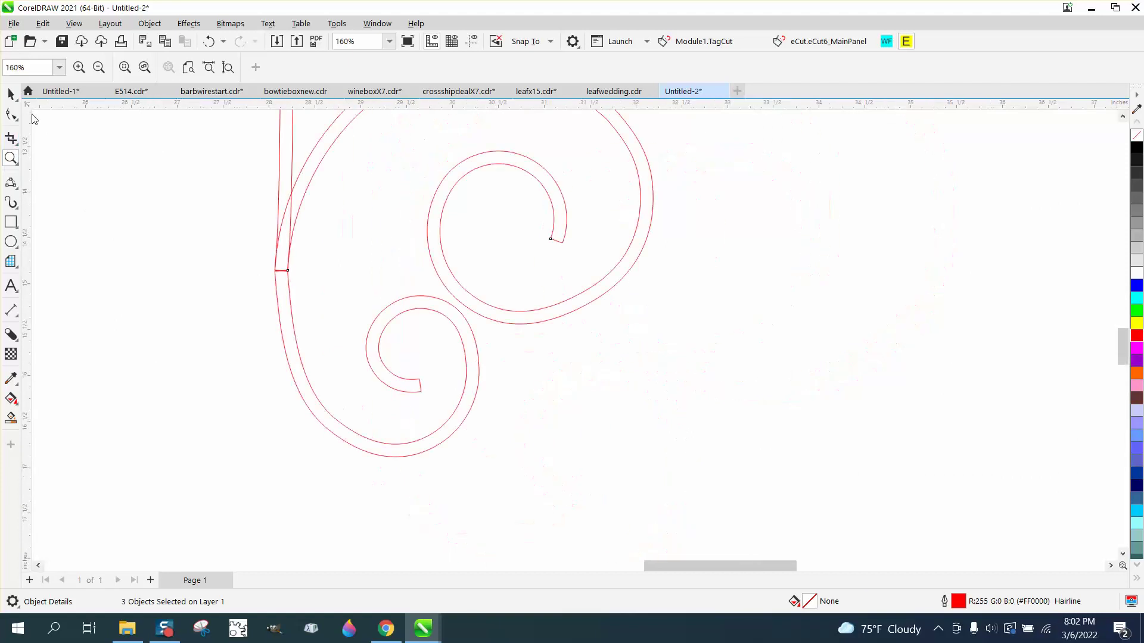
{"action": "scroll", "coordinate": [34, 119], "scroll_direction": "down", "scroll_amount": 2}
{"action": "left_click", "coordinate": [11, 93]}
{"action": "scroll", "coordinate": [450, 334], "scroll_direction": "down", "scroll_amount": 2}
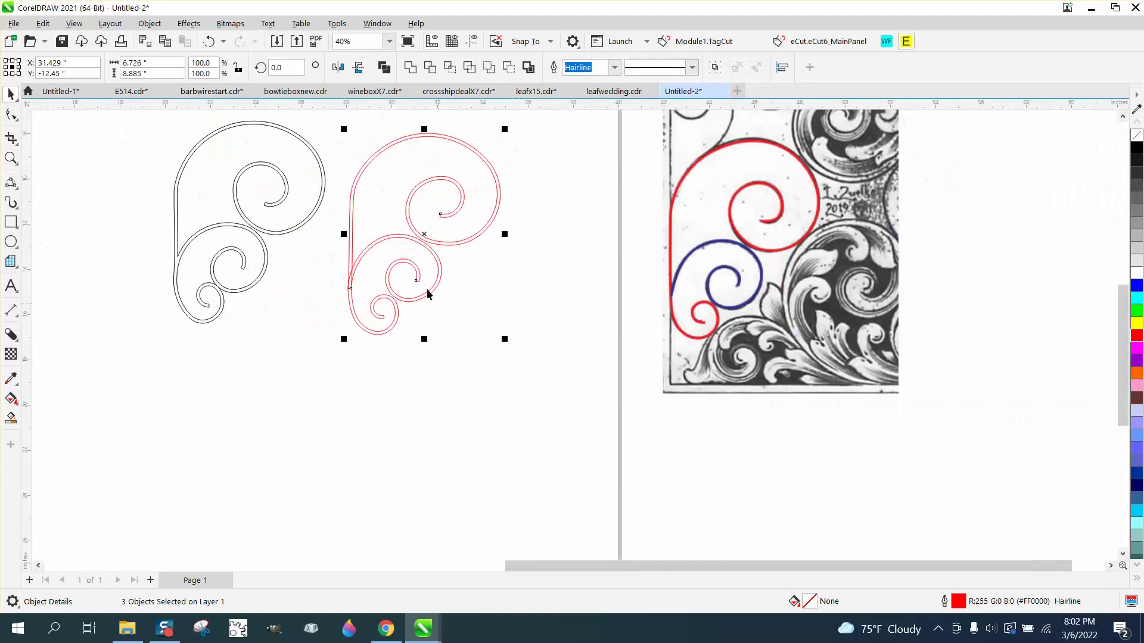
{"action": "left_click_drag", "start_coordinate": [328, 122], "coordinate": [605, 395]}
{"action": "left_click", "coordinate": [411, 68]}
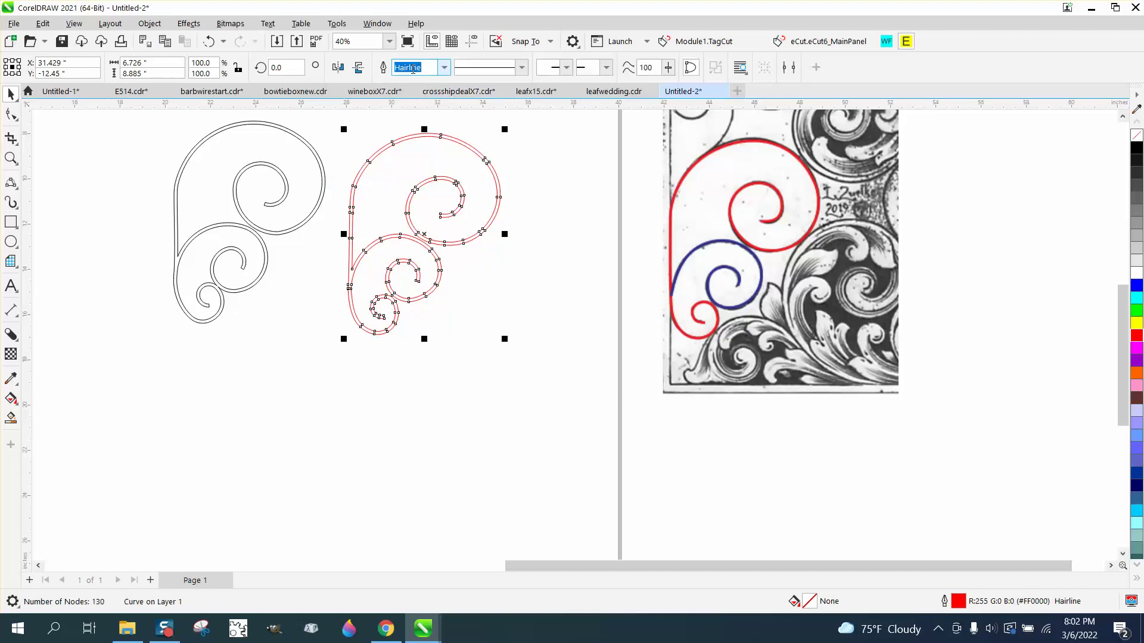
{"action": "left_click", "coordinate": [569, 236]}
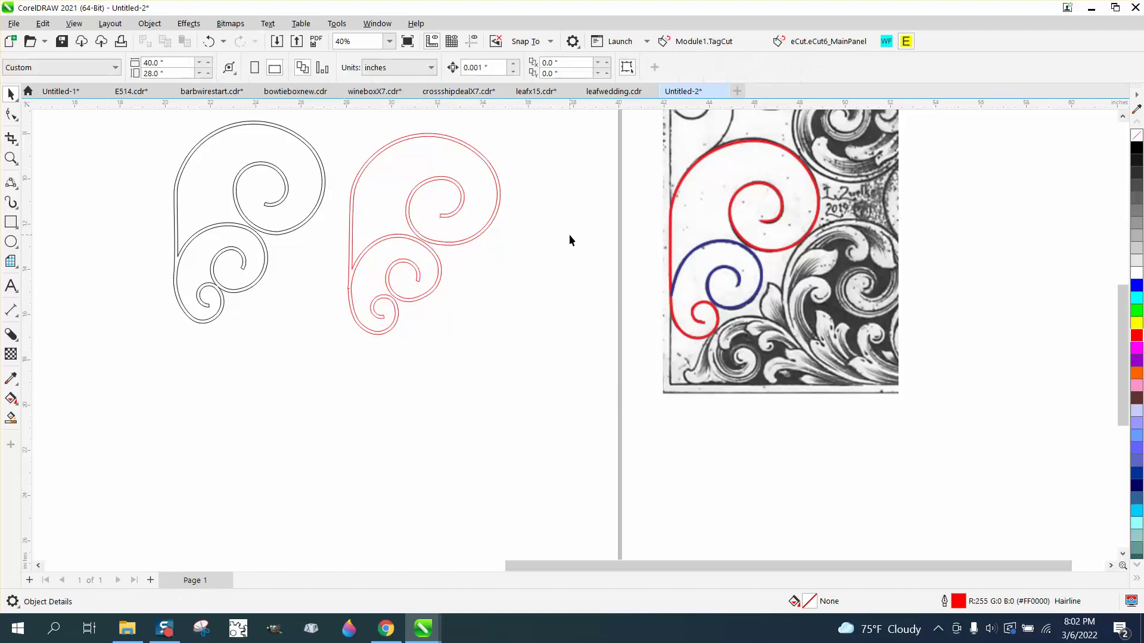
Zoom into the notch on the red outline's left edge and drag its node down to collapse it.
{"action": "left_click", "coordinate": [16, 165]}
{"action": "left_click_drag", "start_coordinate": [355, 275], "coordinate": [395, 323]}
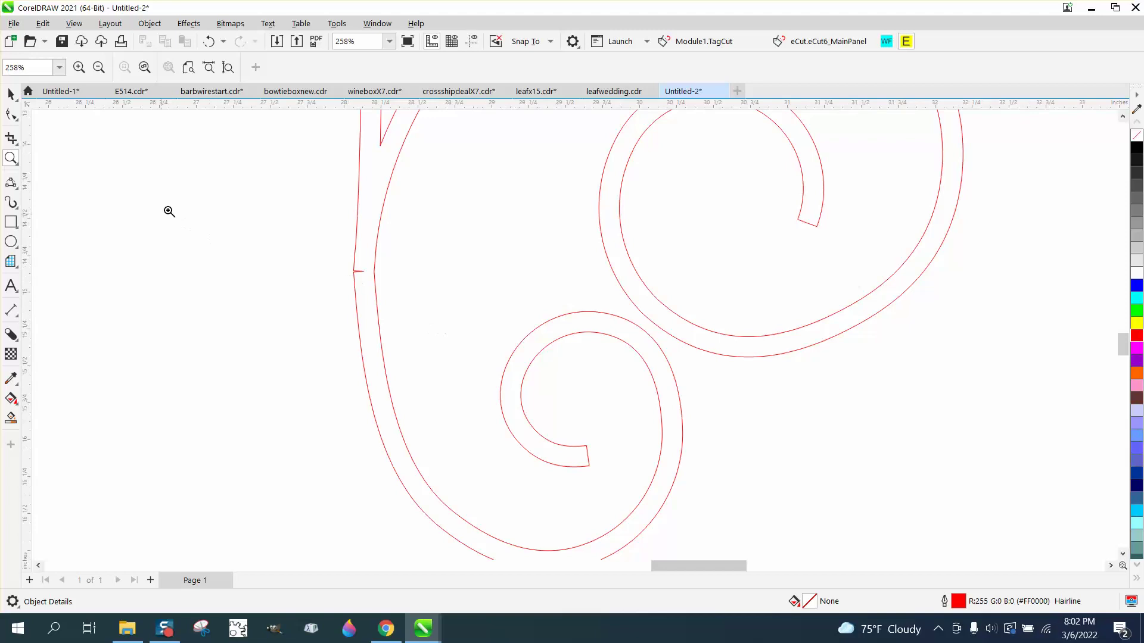
{"action": "left_click_drag", "start_coordinate": [344, 265], "coordinate": [394, 296]}
{"action": "left_click", "coordinate": [11, 114]}
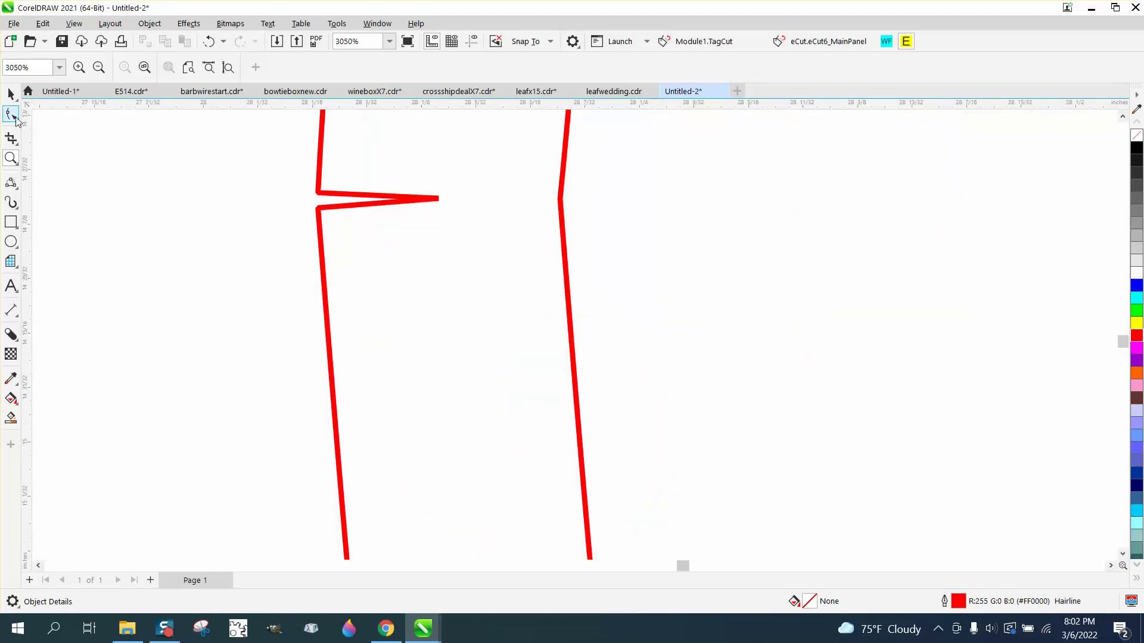
{"action": "left_click", "coordinate": [325, 195]}
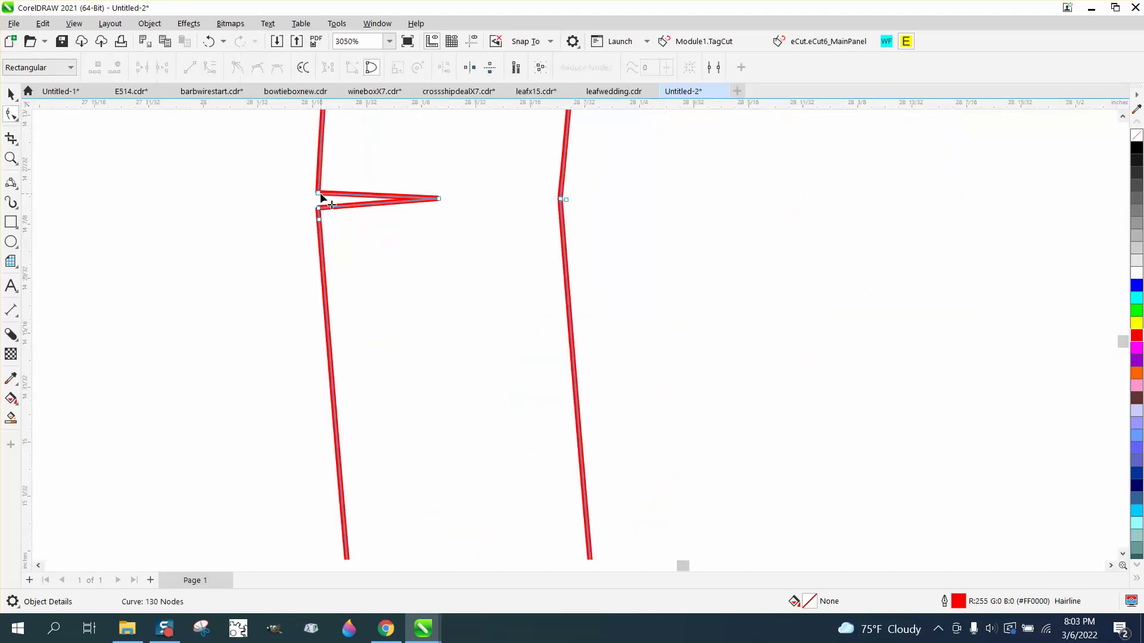
{"action": "left_click_drag", "start_coordinate": [318, 195], "coordinate": [317, 208]}
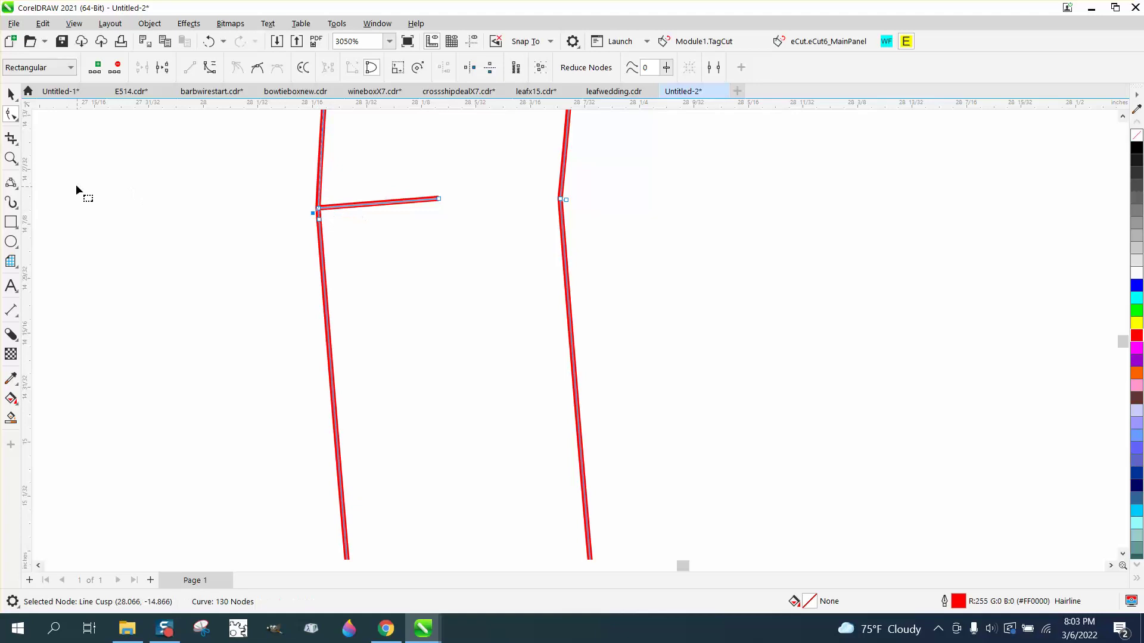
Remove the short stray horizontal segment with Virtual Segment Delete.
{"action": "left_click", "coordinate": [18, 145]}
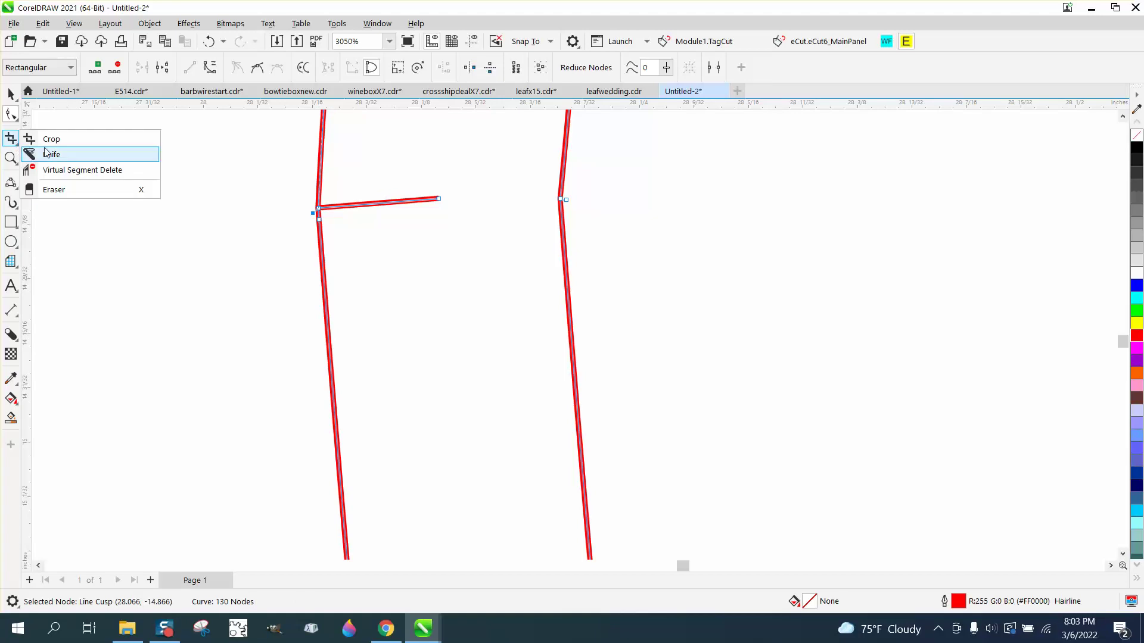
{"action": "left_click", "coordinate": [66, 170]}
{"action": "left_click_drag", "start_coordinate": [382, 188], "coordinate": [387, 227]}
{"action": "scroll", "coordinate": [463, 233], "scroll_direction": "down", "scroll_amount": 6}
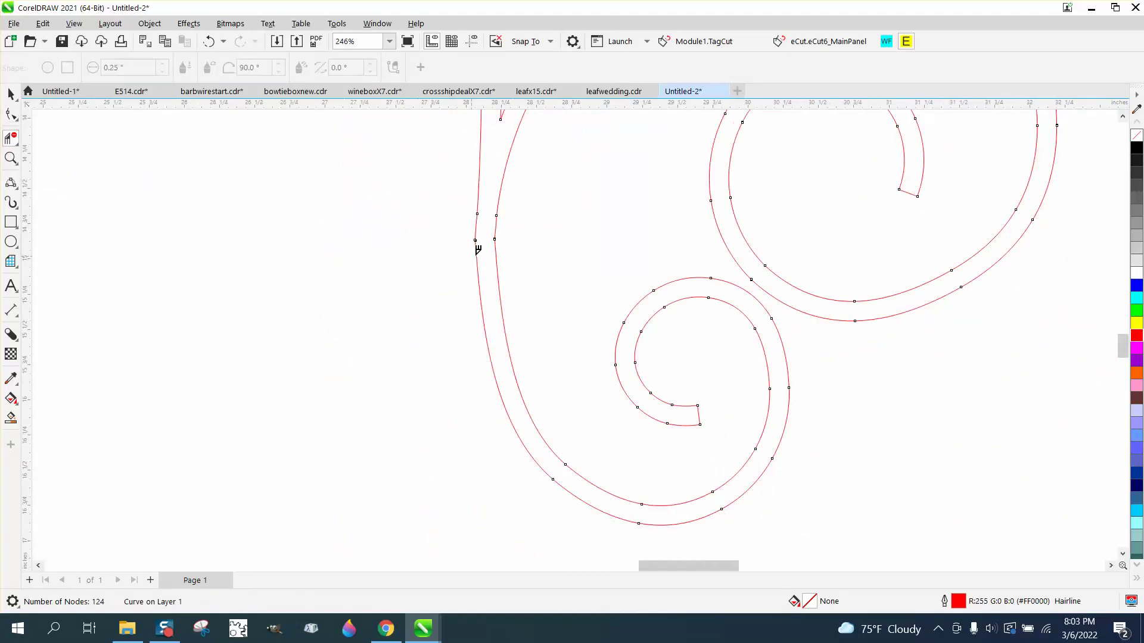
{"action": "scroll", "coordinate": [177, 223], "scroll_direction": "down", "scroll_amount": 1}
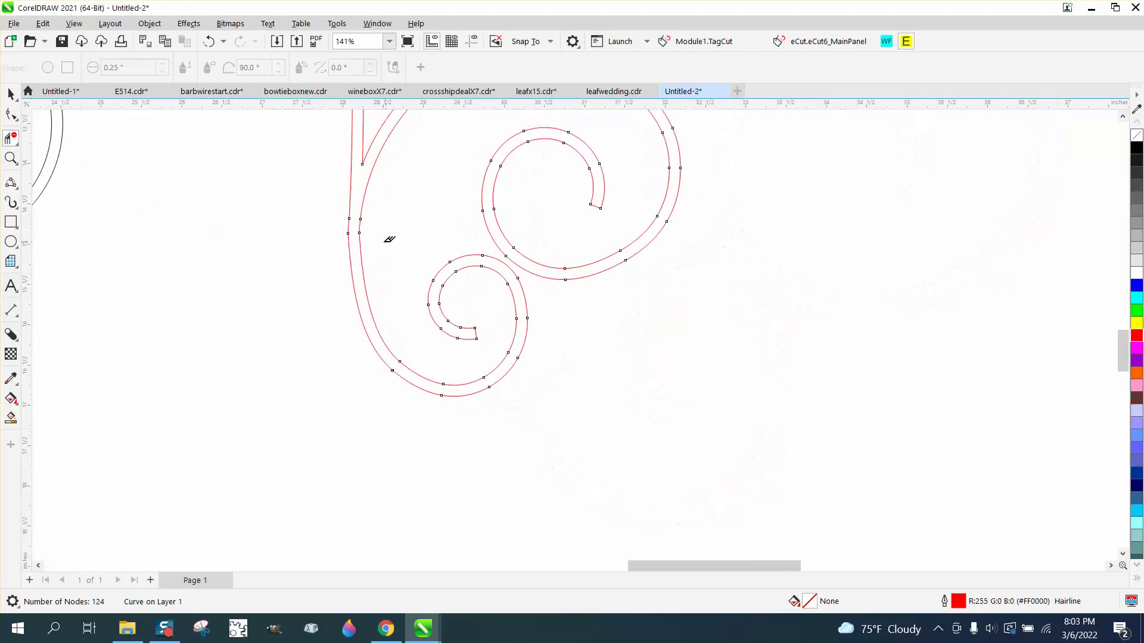
Smart-fill the inside of the red double outline with black and drag the black scroll right.
{"action": "left_click", "coordinate": [15, 422]}
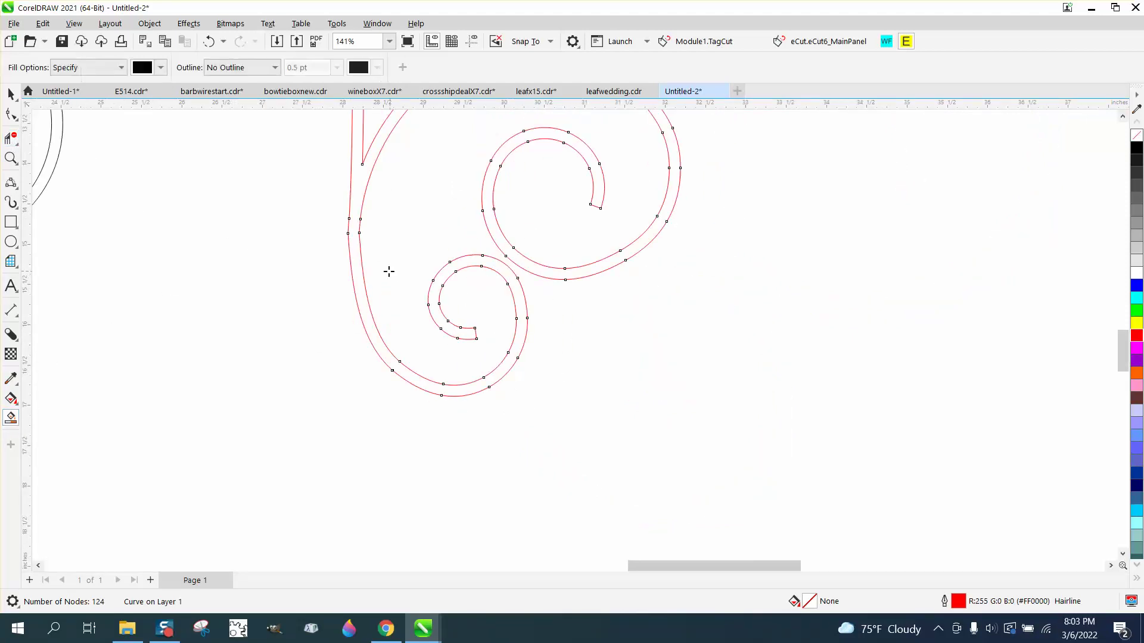
{"action": "left_click", "coordinate": [359, 276]}
{"action": "scroll", "coordinate": [392, 281], "scroll_direction": "down", "scroll_amount": 1}
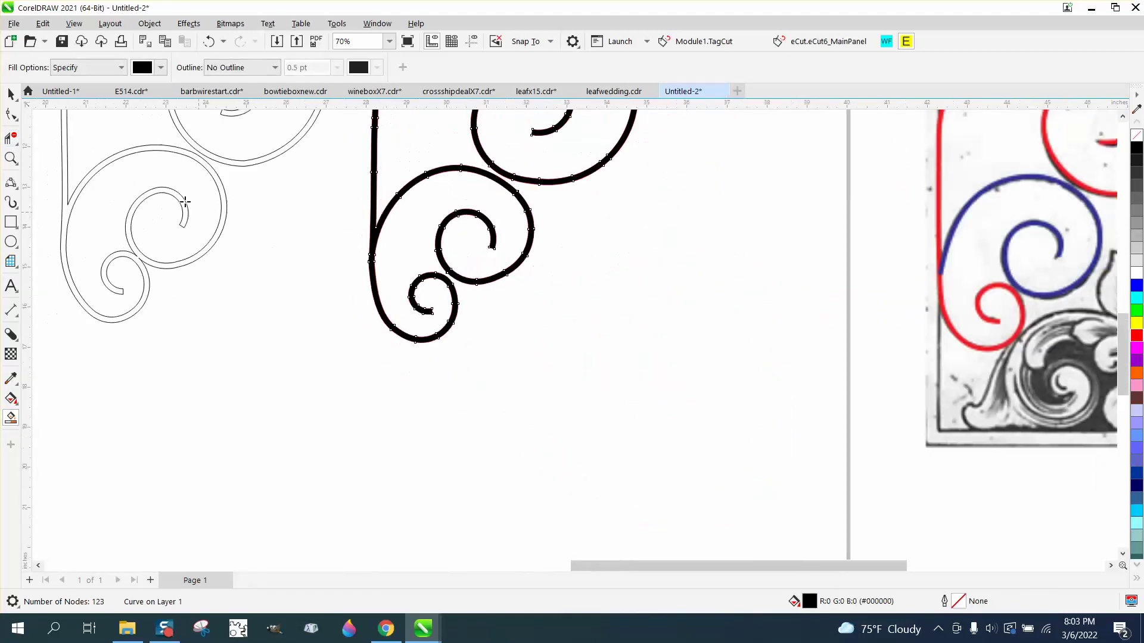
{"action": "left_click", "coordinate": [11, 93]}
{"action": "left_click", "coordinate": [502, 179]}
{"action": "left_click_drag", "start_coordinate": [503, 169], "coordinate": [708, 341]}
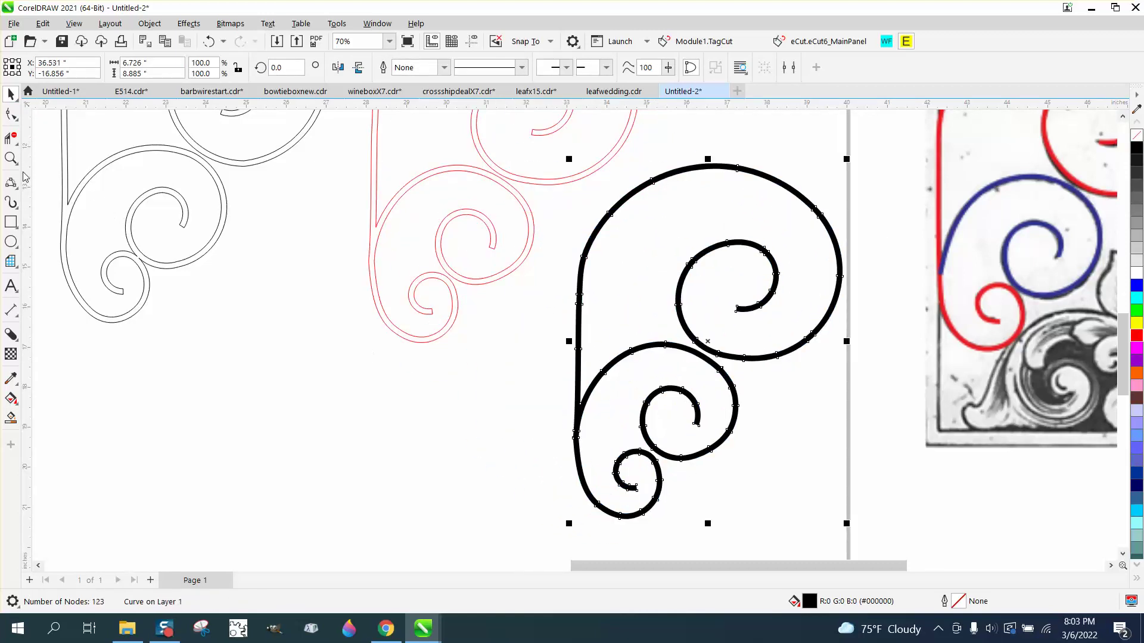
{"action": "left_click", "coordinate": [11, 158]}
{"action": "left_click_drag", "start_coordinate": [500, 386], "coordinate": [691, 510]}
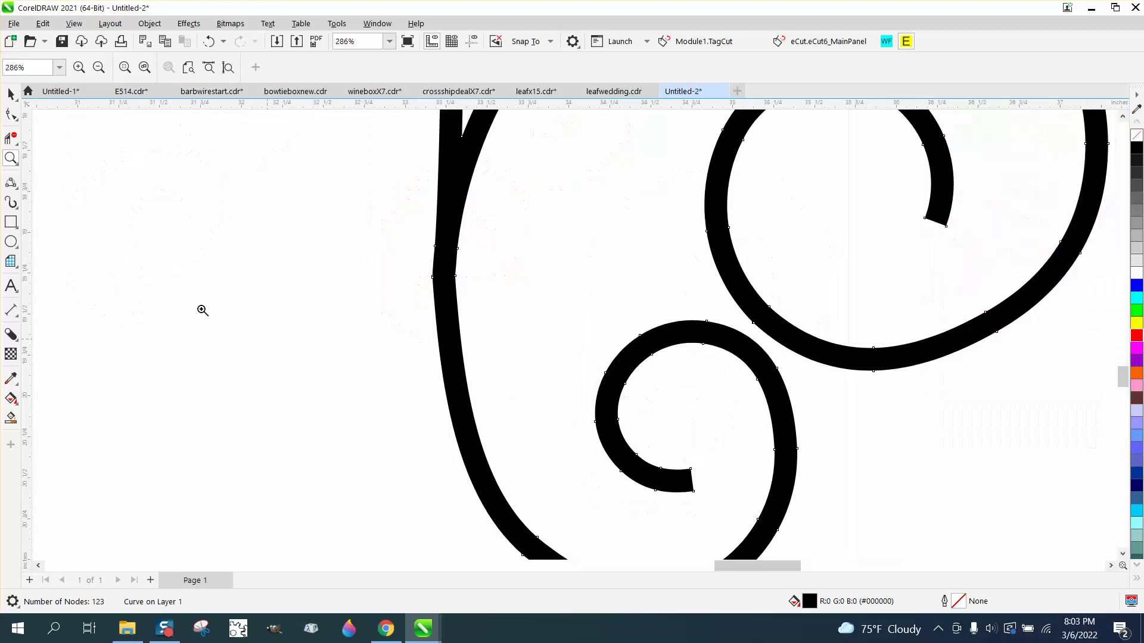
Brush the Smooth tool along the black scroll's long left stroke to remove its kinks.
{"action": "left_click", "coordinate": [21, 122]}
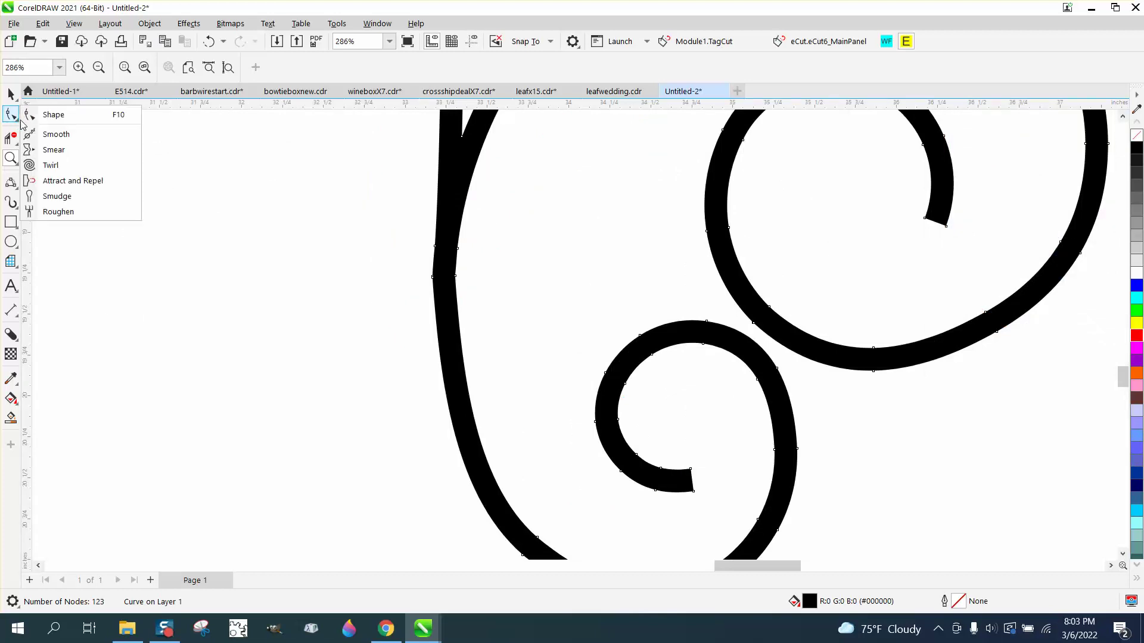
{"action": "left_click", "coordinate": [53, 130]}
{"action": "mouse_move", "coordinate": [411, 375]}
{"action": "left_mouse_down"}
{"action": "mouse_move", "coordinate": [446, 382]}
{"action": "mouse_move", "coordinate": [449, 255]}
{"action": "mouse_move", "coordinate": [443, 359]}
{"action": "mouse_move", "coordinate": [442, 330]}
{"action": "mouse_move", "coordinate": [468, 453]}
{"action": "left_mouse_up"}
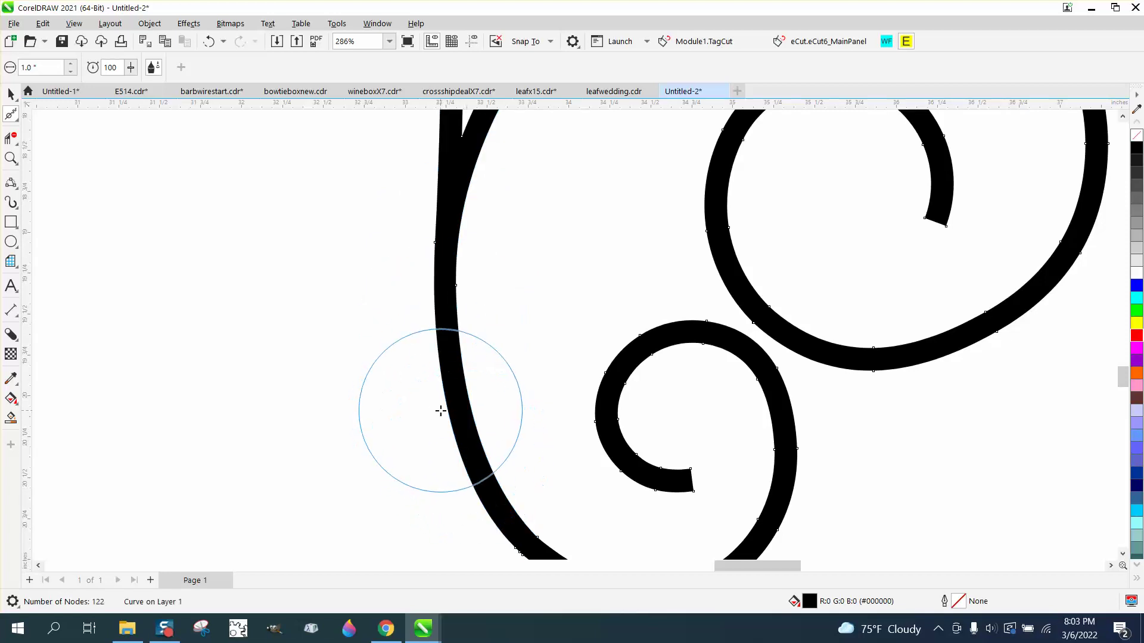
{"action": "scroll", "coordinate": [443, 405], "scroll_direction": "down", "scroll_amount": 1}
{"action": "scroll", "coordinate": [640, 381], "scroll_direction": "down", "scroll_amount": 1}
{"action": "scroll", "coordinate": [631, 373], "scroll_direction": "down", "scroll_amount": 1}
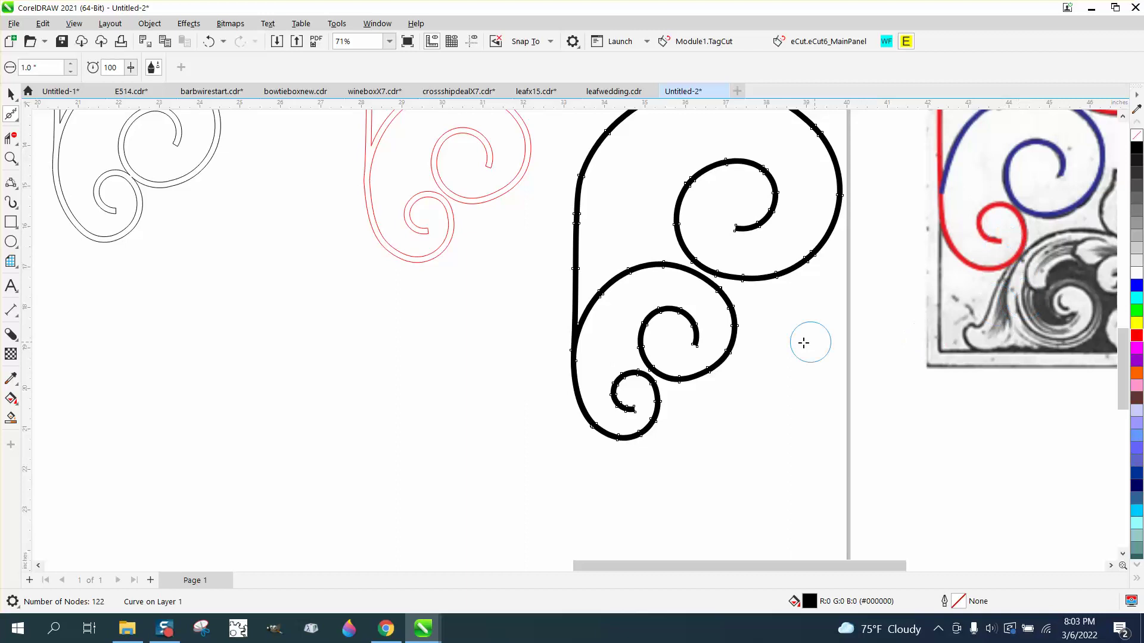
{"action": "left_click", "coordinate": [11, 94]}
{"action": "key", "text": "space"}
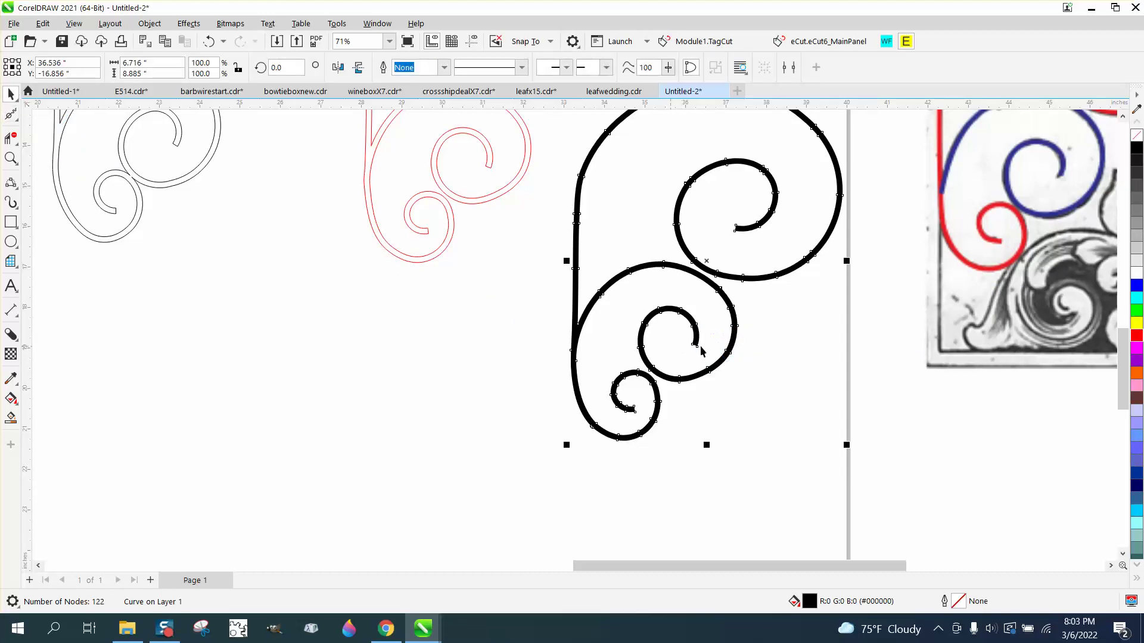
Draw a left-bending red arc with the 3-Point Curve tool.
{"action": "left_click", "coordinate": [18, 194]}
{"action": "left_click", "coordinate": [71, 274]}
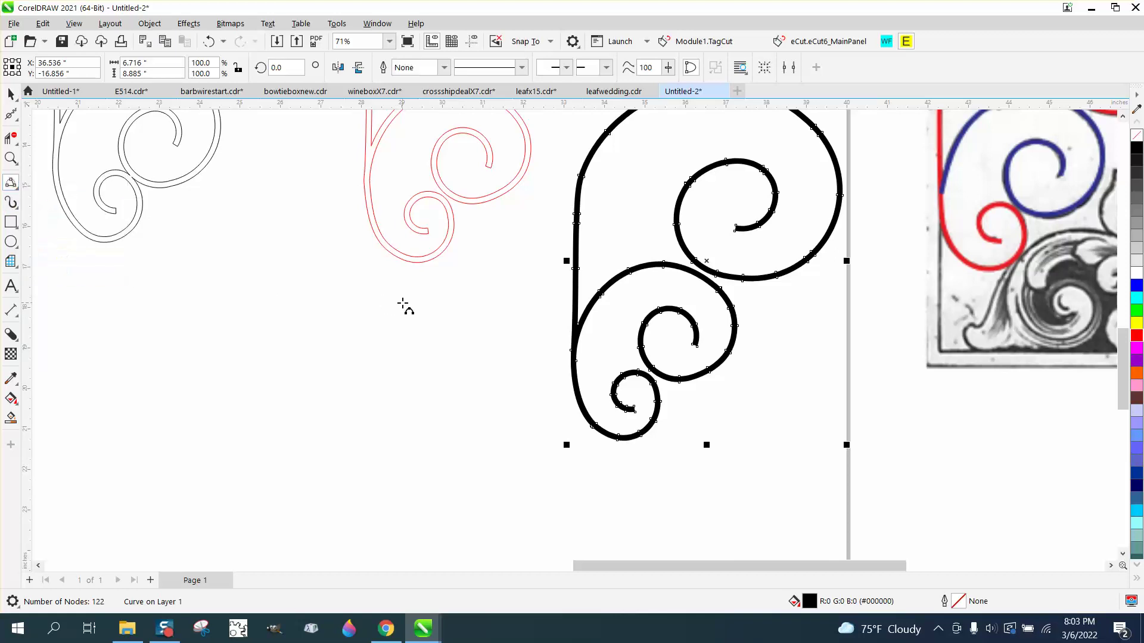
{"action": "left_click_drag", "start_coordinate": [403, 305], "coordinate": [312, 428]}
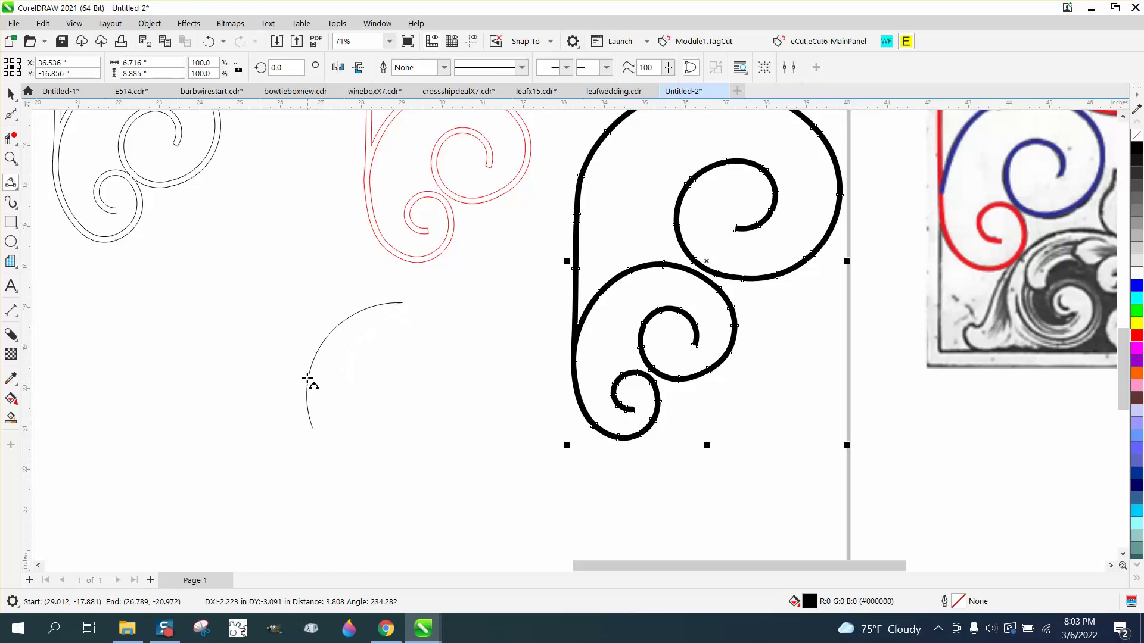
{"action": "left_click", "coordinate": [273, 356]}
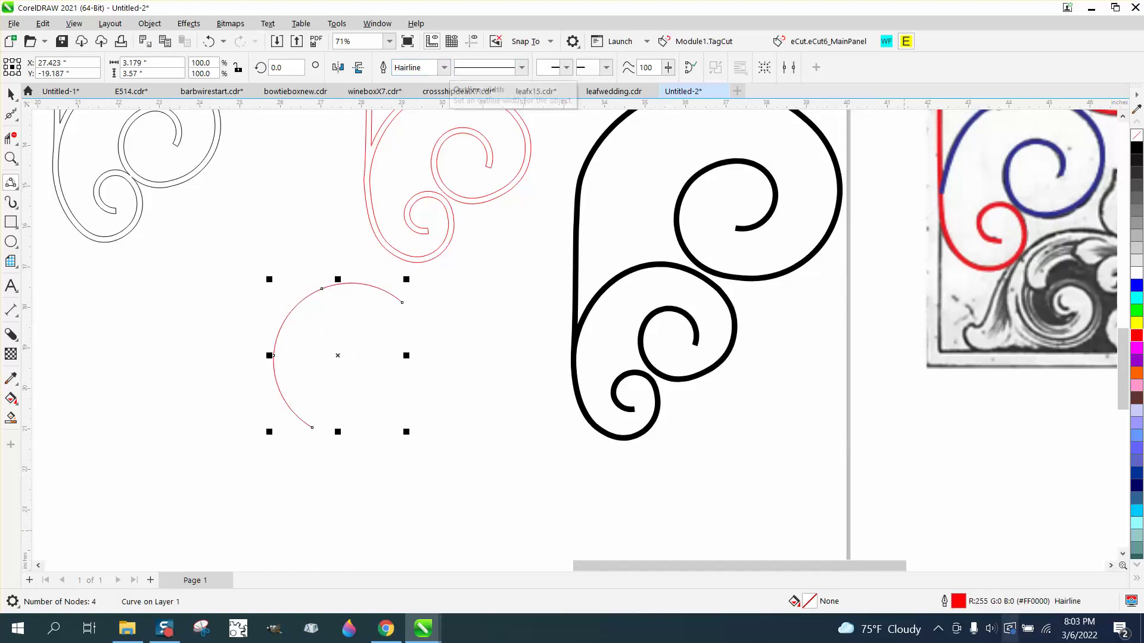
Give the arc an 8.0 pt outline with round line caps.
{"action": "double_click", "coordinate": [959, 602]}
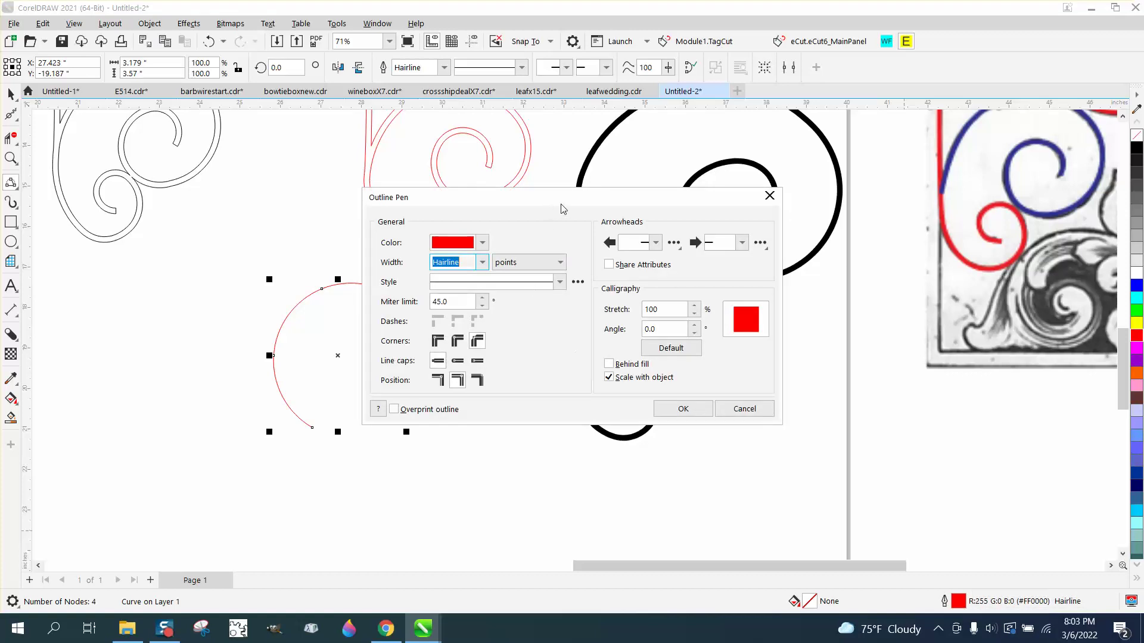
{"action": "left_click_drag", "start_coordinate": [562, 206], "coordinate": [776, 200]}
{"action": "left_click", "coordinate": [698, 261]}
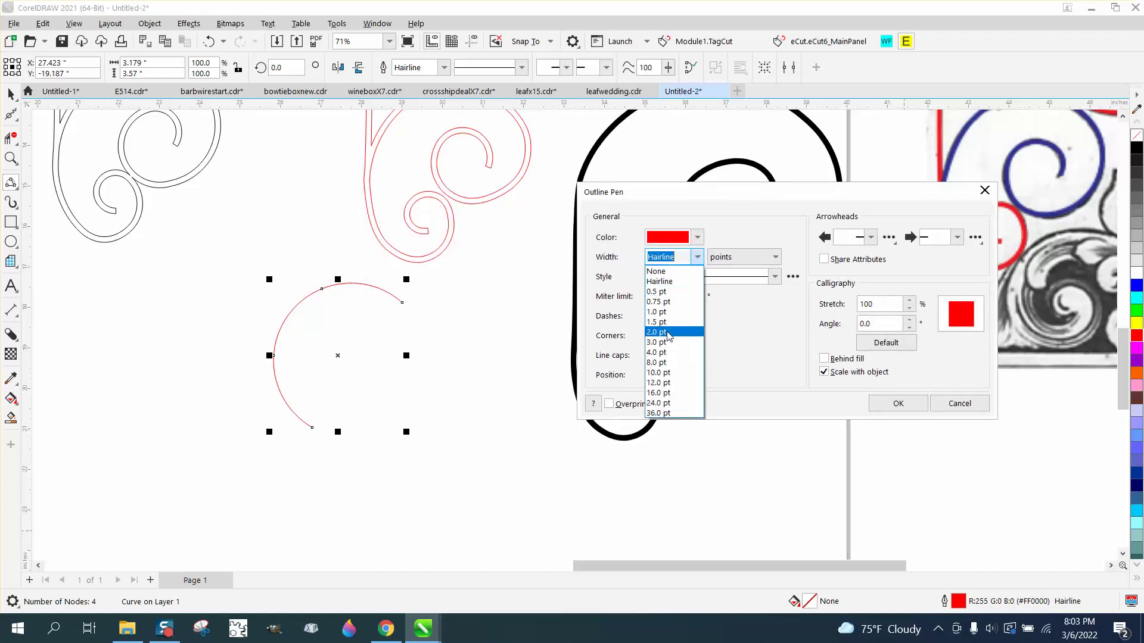
{"action": "left_click", "coordinate": [657, 362]}
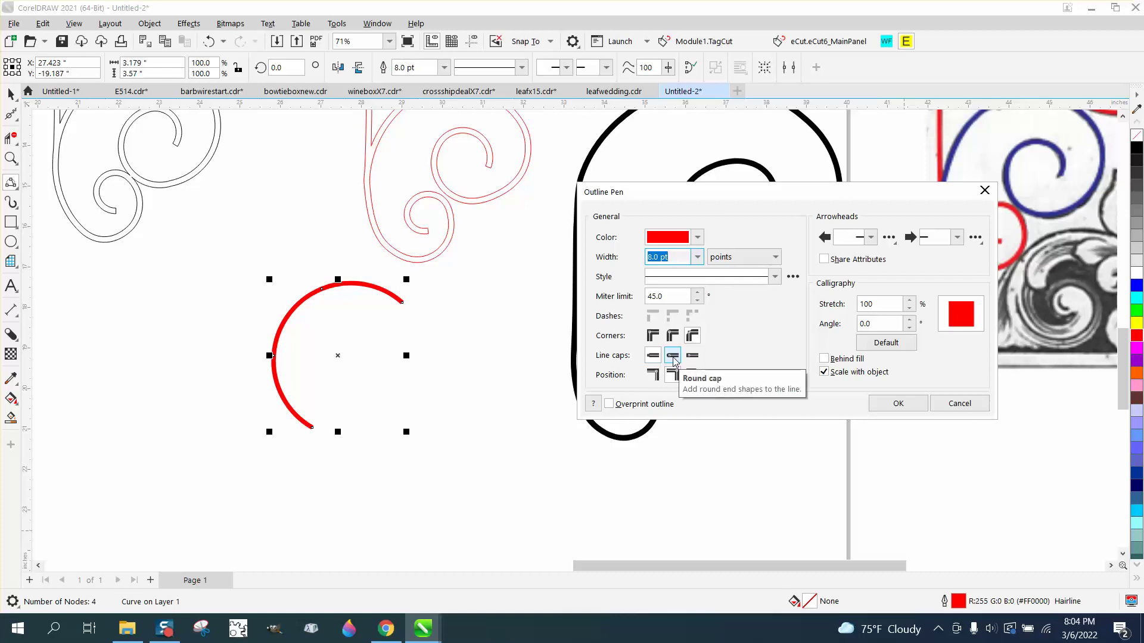
{"action": "left_click", "coordinate": [673, 357]}
{"action": "left_click", "coordinate": [898, 403]}
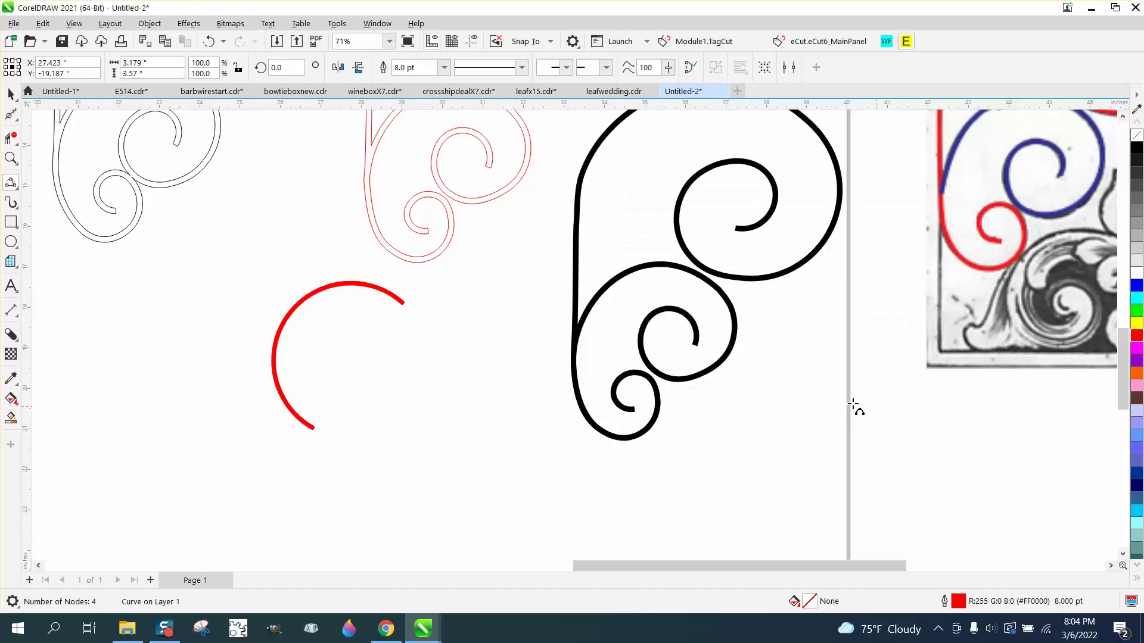
Convert the arc's outline to an object with no fill and a red outline.
{"action": "left_click", "coordinate": [150, 23]}
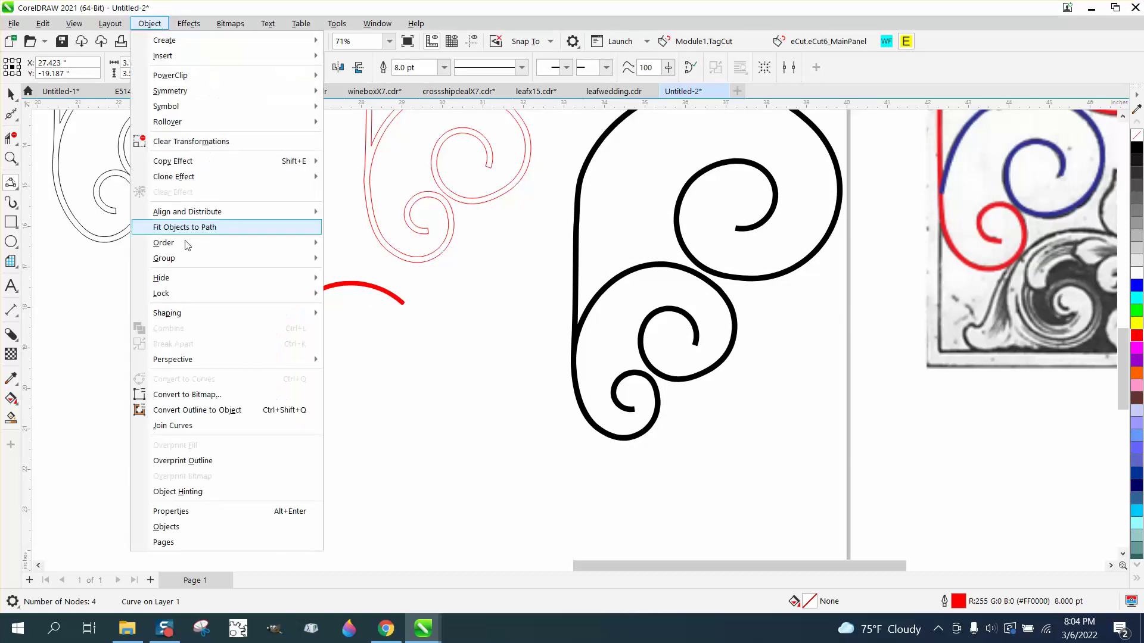
{"action": "left_click", "coordinate": [196, 410]}
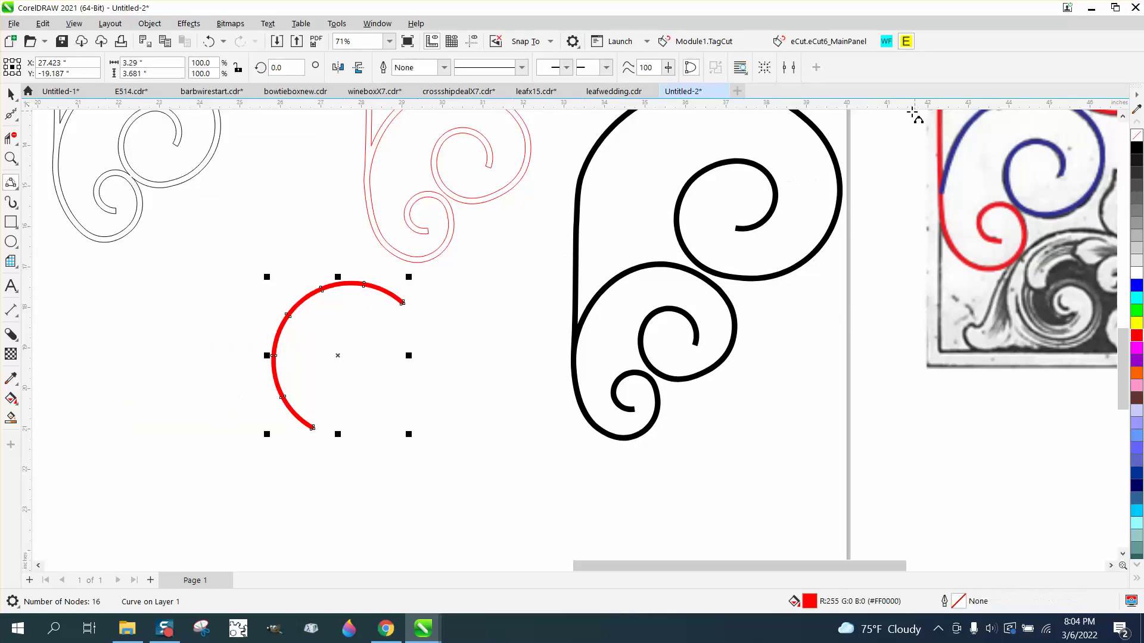
{"action": "left_click", "coordinate": [1136, 134]}
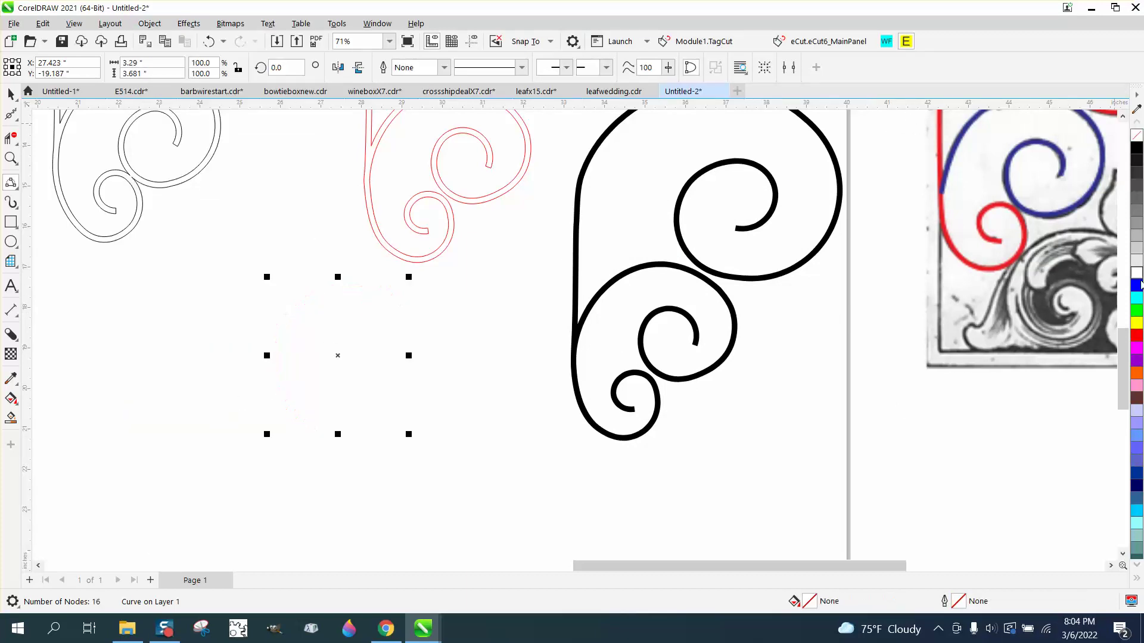
{"action": "right_click", "coordinate": [1136, 335]}
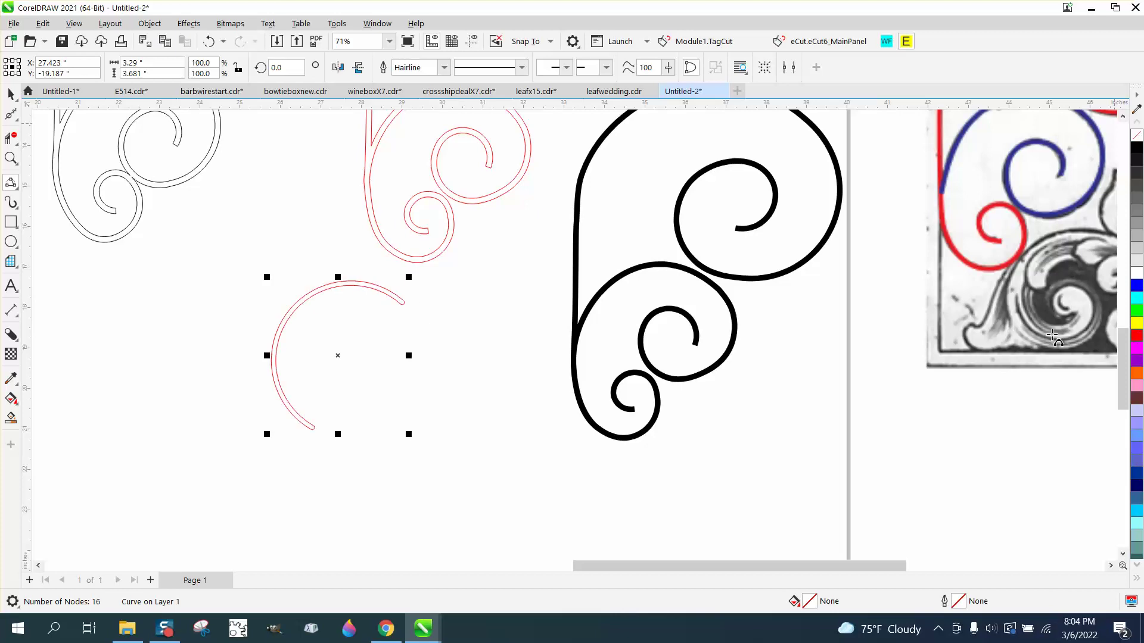
Zoom in on the arc's rounded end, then select several of the scroll objects together.
{"action": "left_click", "coordinate": [11, 158]}
{"action": "left_click_drag", "start_coordinate": [360, 294], "coordinate": [477, 358]}
{"action": "scroll", "coordinate": [554, 310], "scroll_direction": "down", "scroll_amount": 7}
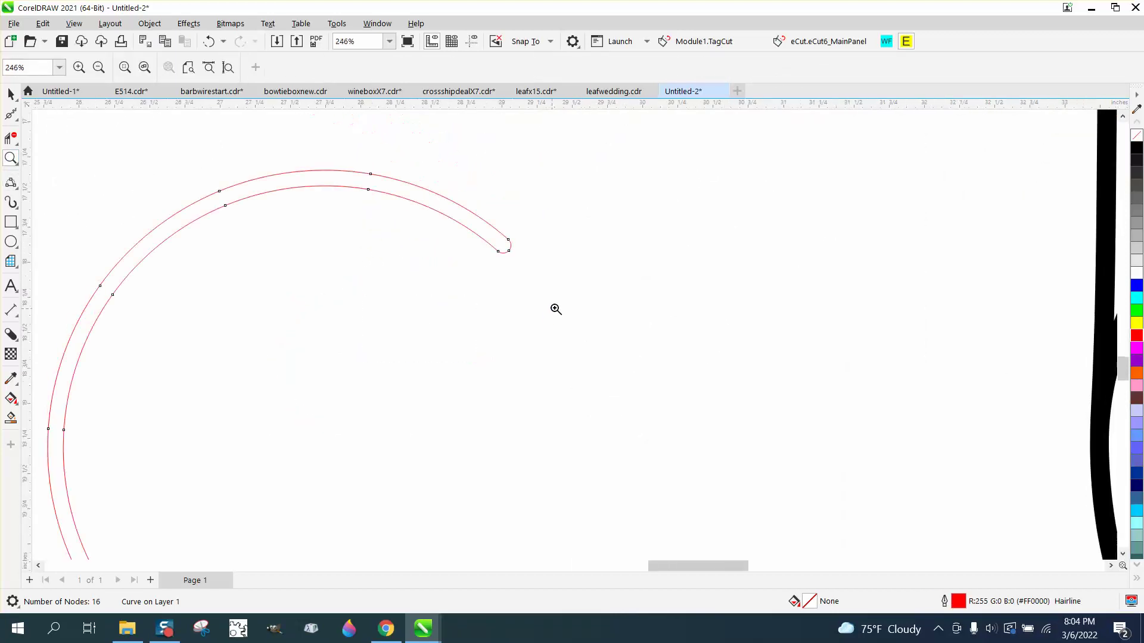
{"action": "scroll", "coordinate": [553, 302], "scroll_direction": "down", "scroll_amount": 1}
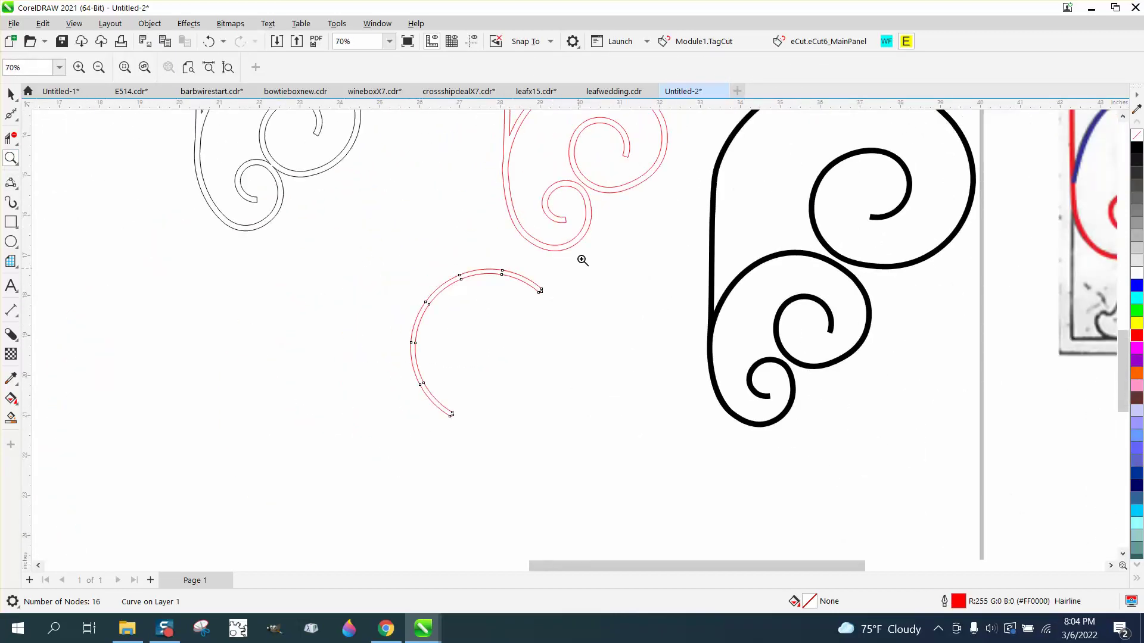
{"action": "left_click", "coordinate": [10, 94]}
{"action": "scroll", "coordinate": [426, 311], "scroll_direction": "down", "scroll_amount": 1}
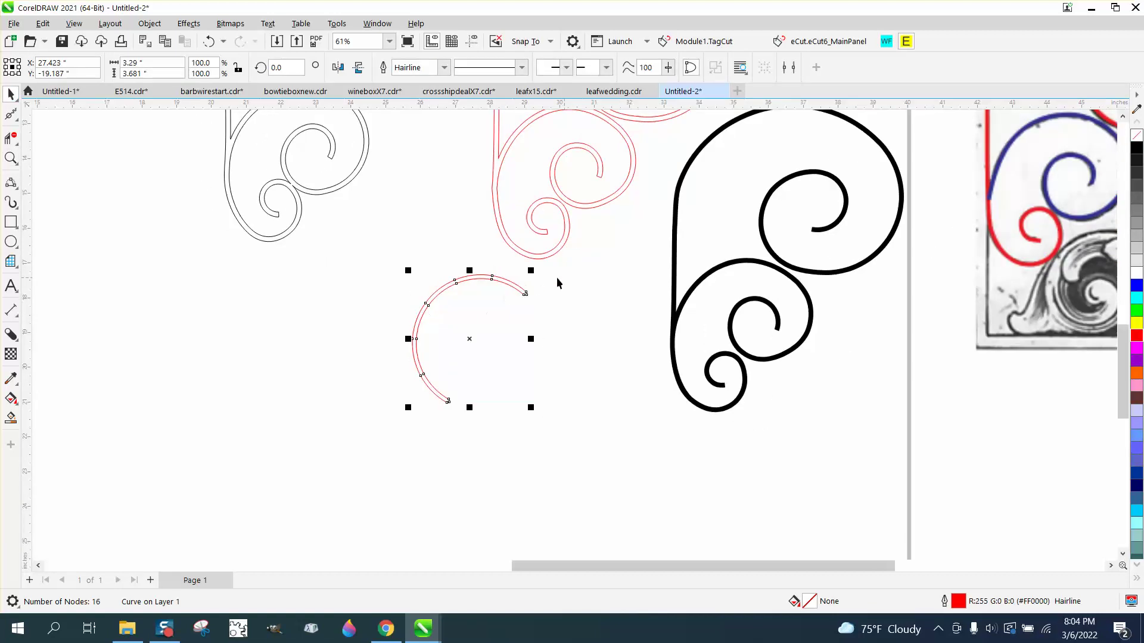
{"action": "scroll", "coordinate": [556, 283], "scroll_direction": "down", "scroll_amount": 2}
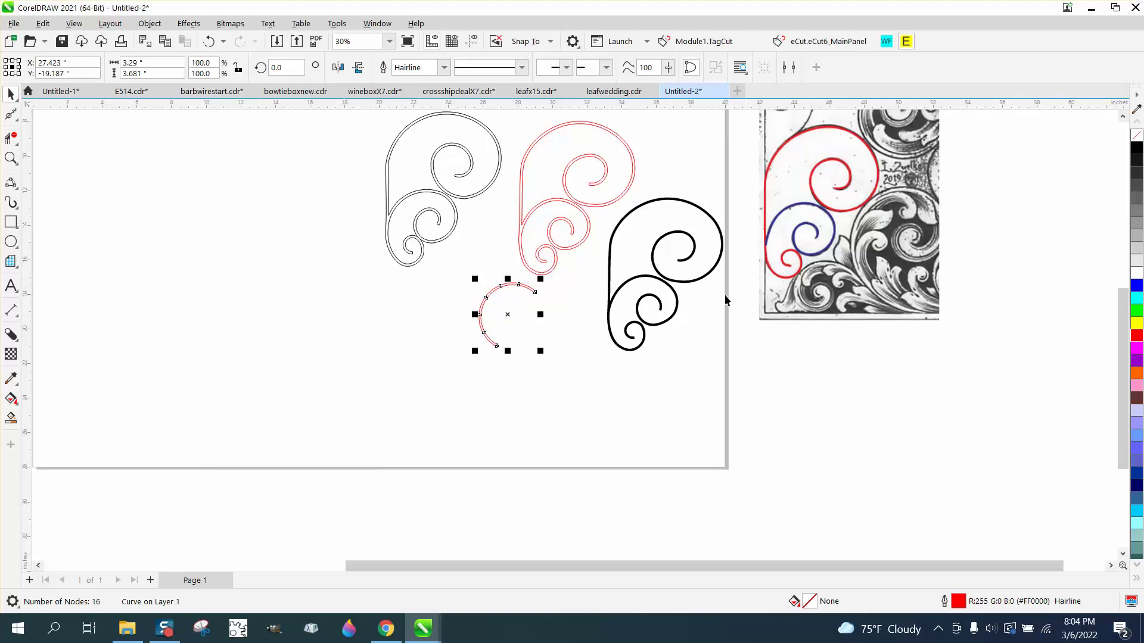
{"action": "scroll", "coordinate": [684, 294], "scroll_direction": "down", "scroll_amount": 2}
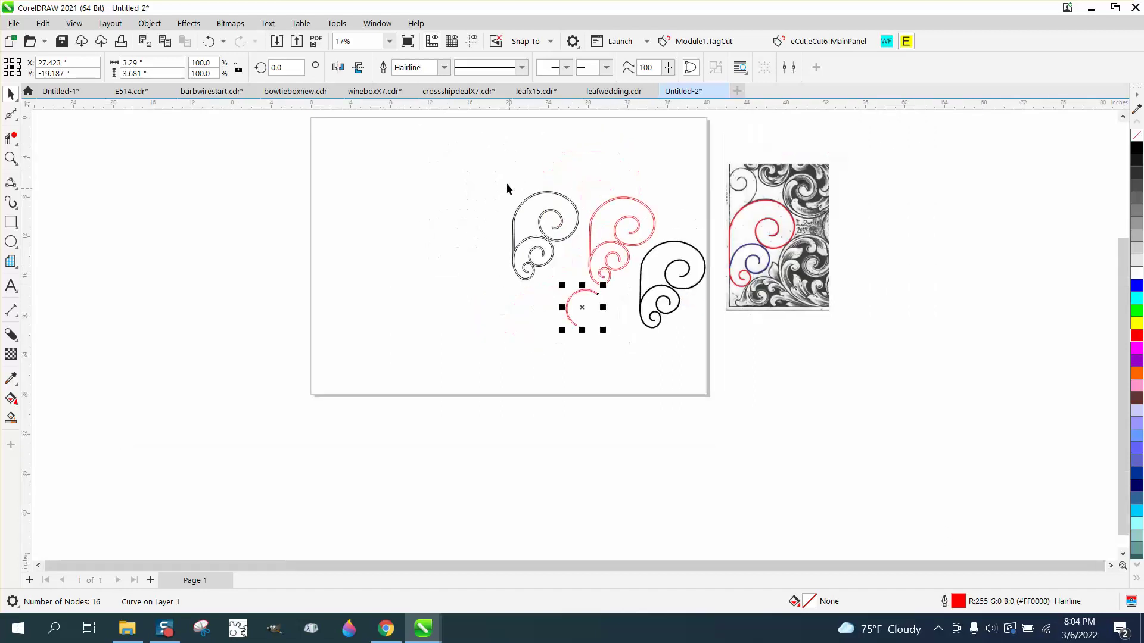
{"action": "left_click_drag", "start_coordinate": [493, 157], "coordinate": [922, 323]}
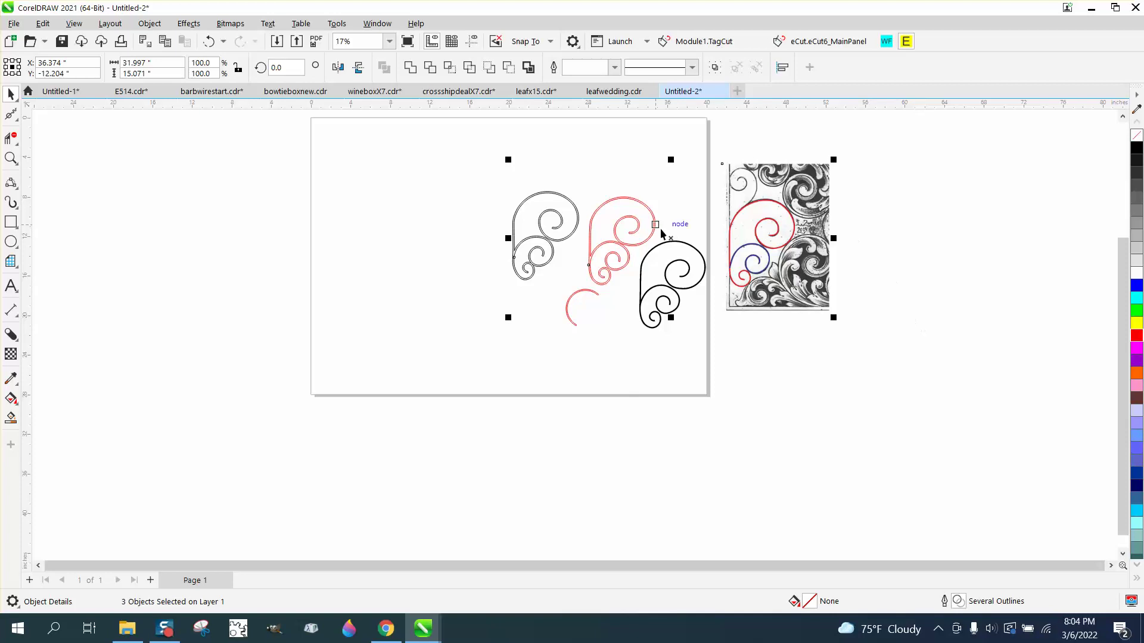